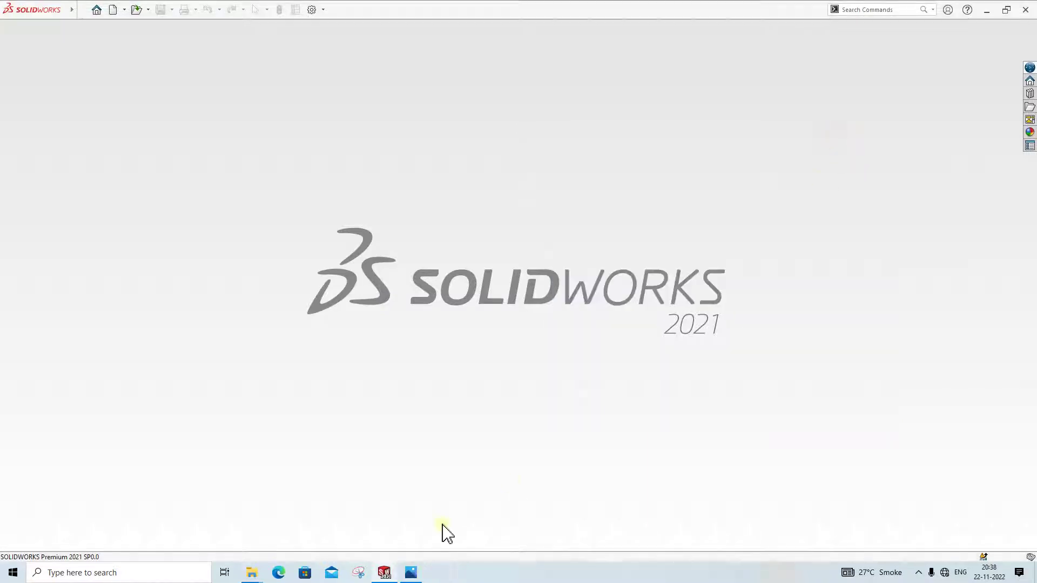
# Check the Model Mania 2007 offset link drawing, switch to SOLIDWORKS, and create a new part document
pyautogui.click(412, 571)
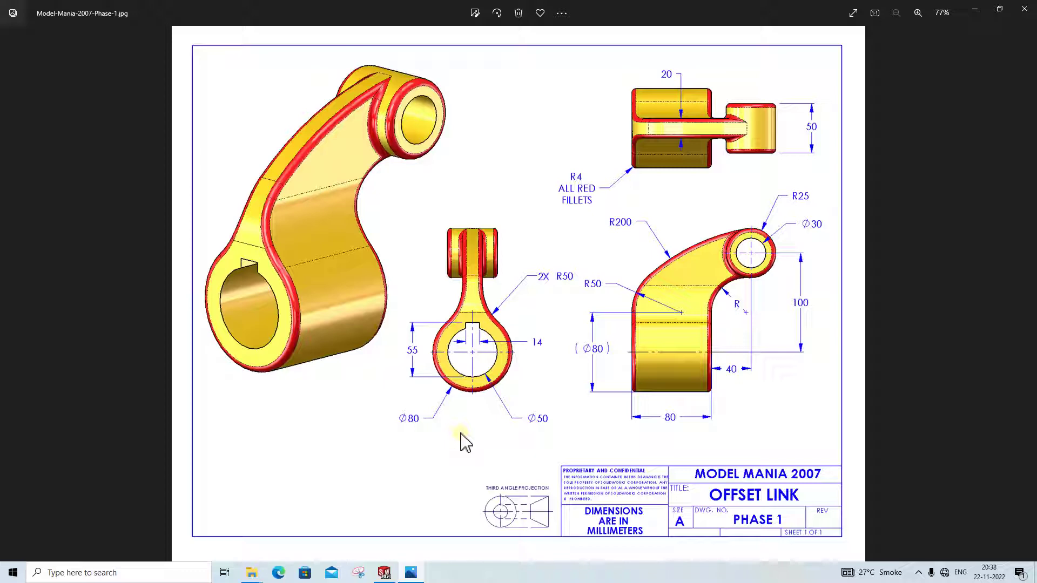
pyautogui.click(386, 574)
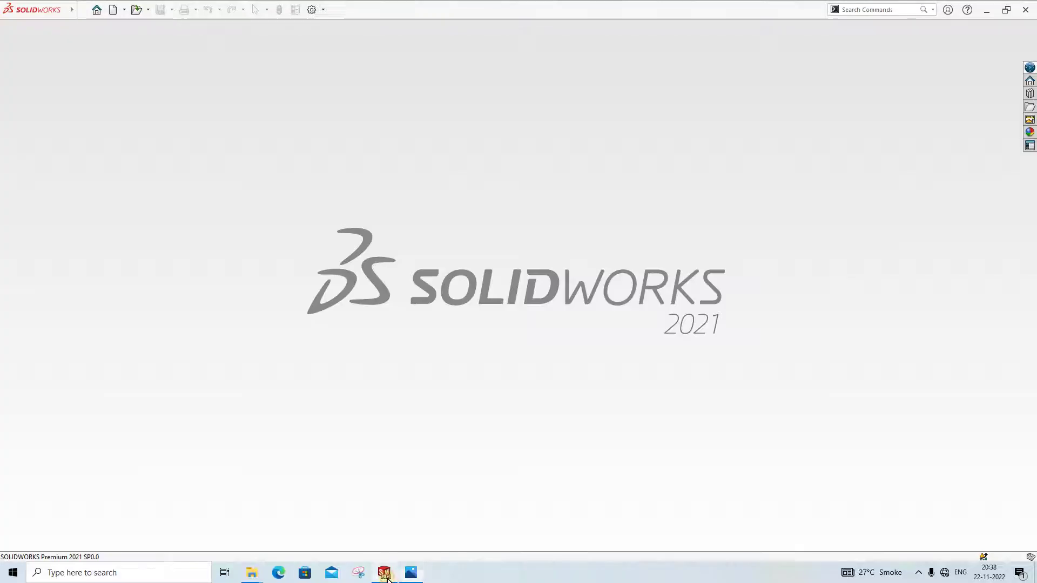
pyautogui.click(82, 10)
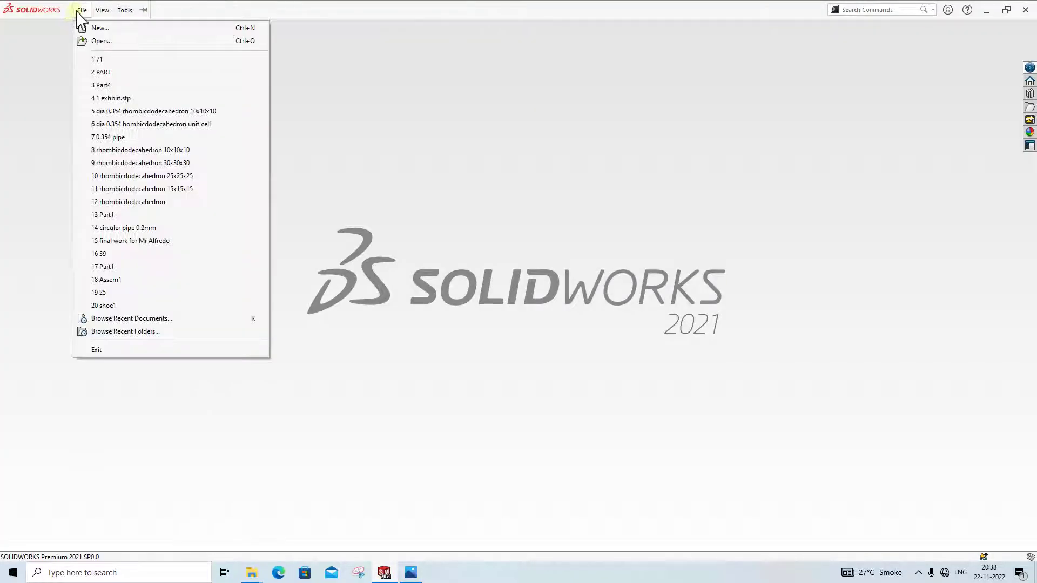
pyautogui.click(91, 28)
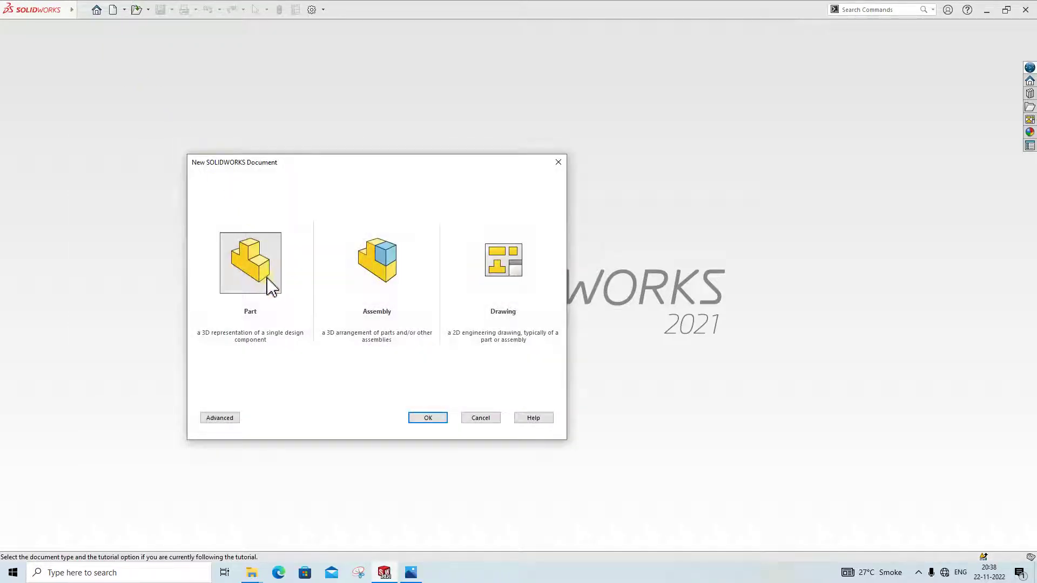
pyautogui.doubleClick(266, 277)
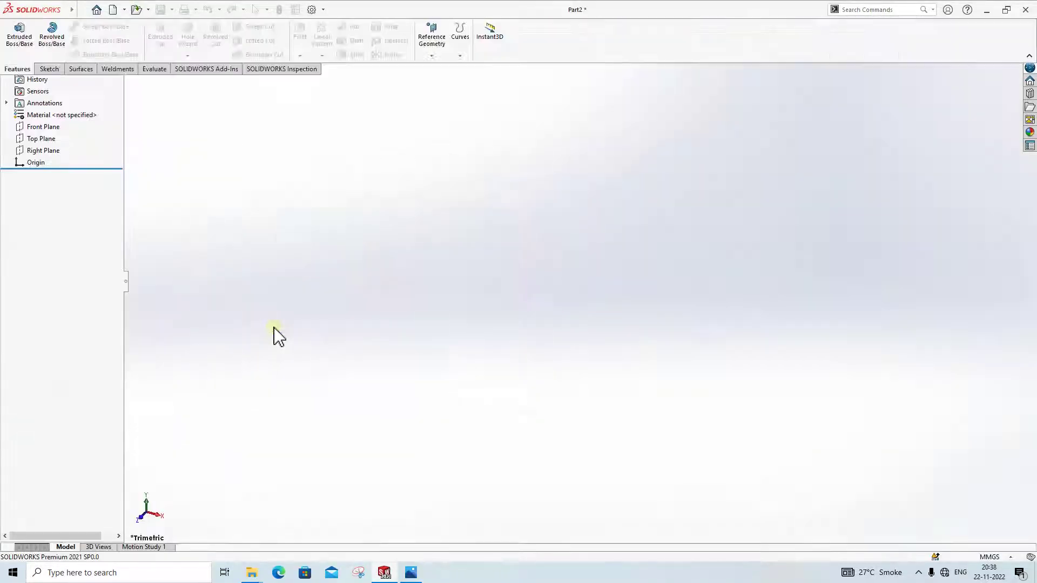
# Start a sketch on the Front Plane and draw a circle about 91 mm in diameter centred on the origin
pyautogui.click(54, 182)
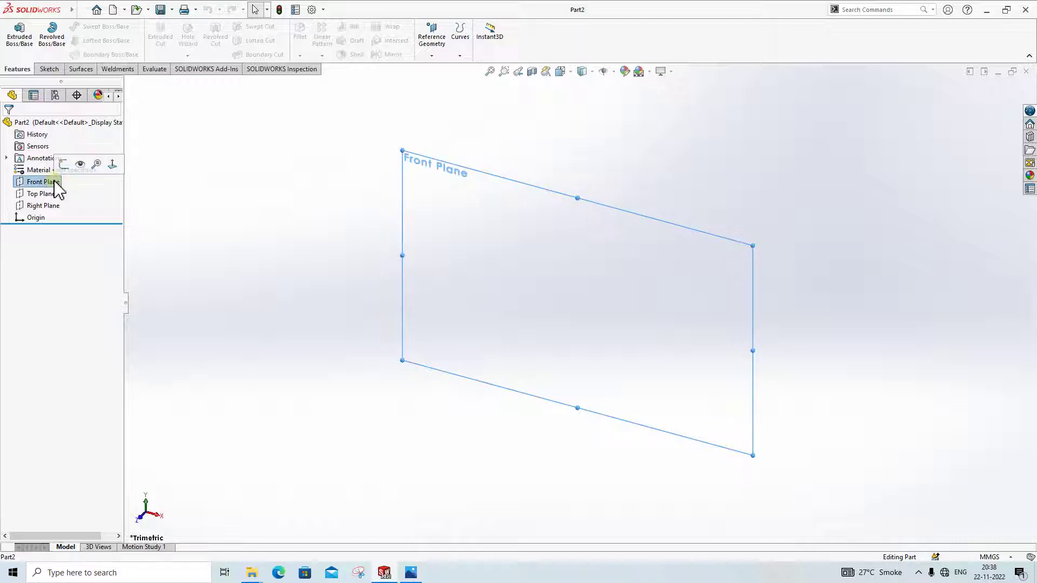
pyautogui.click(65, 164)
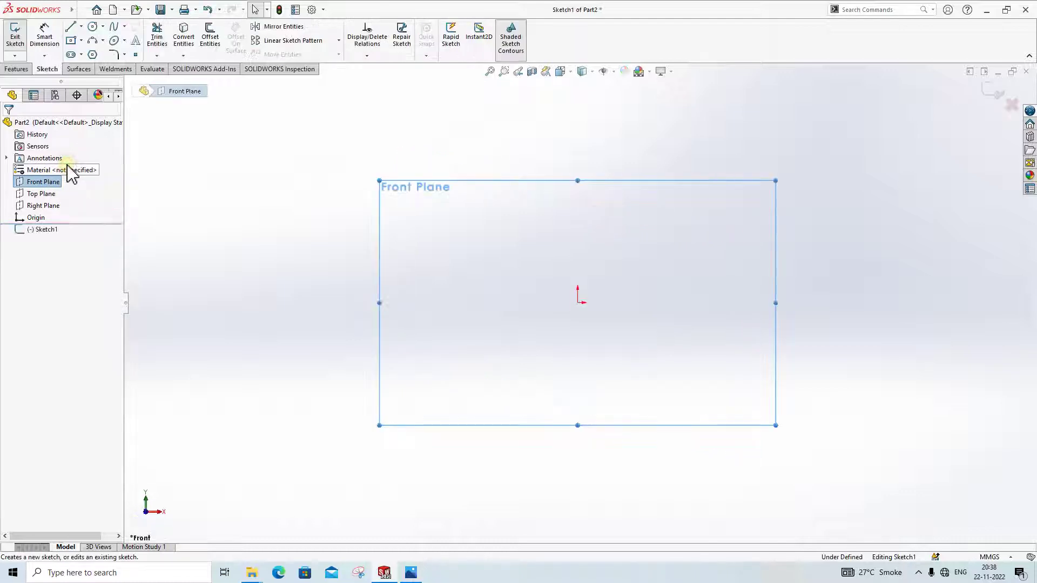
pyautogui.click(92, 27)
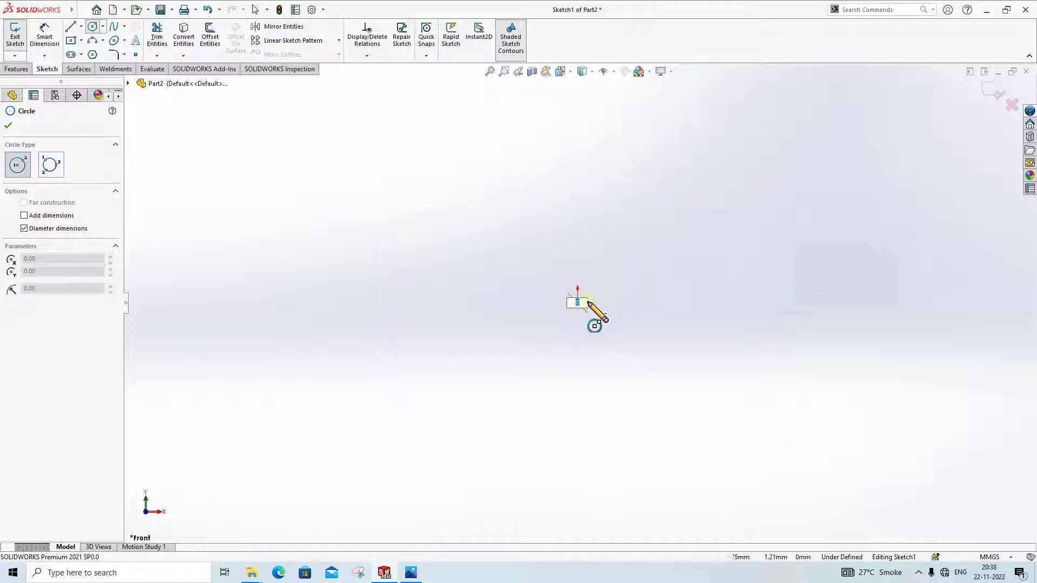
pyautogui.press('Escape')
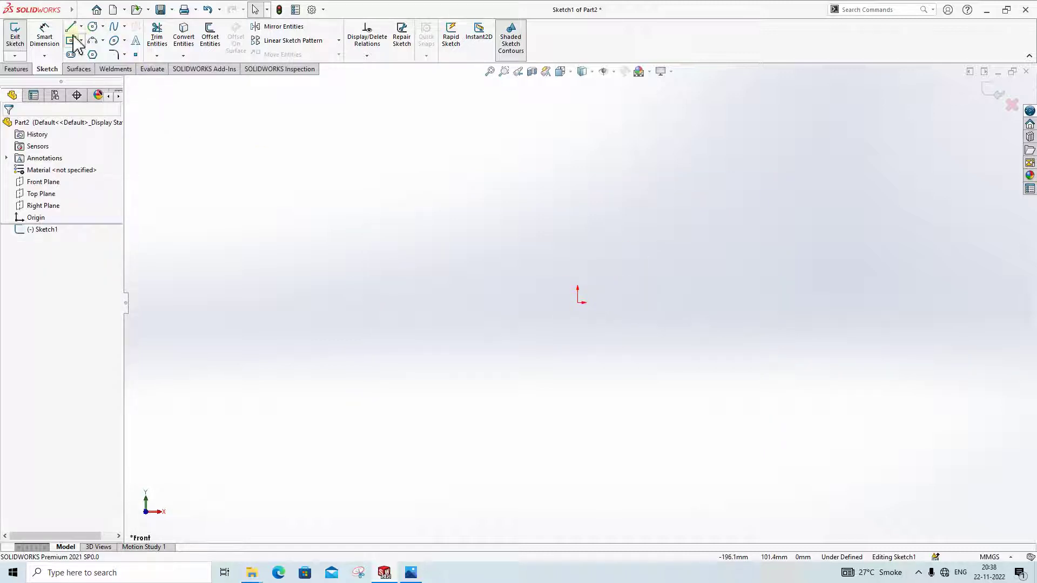
pyautogui.click(92, 27)
pyautogui.click(577, 302)
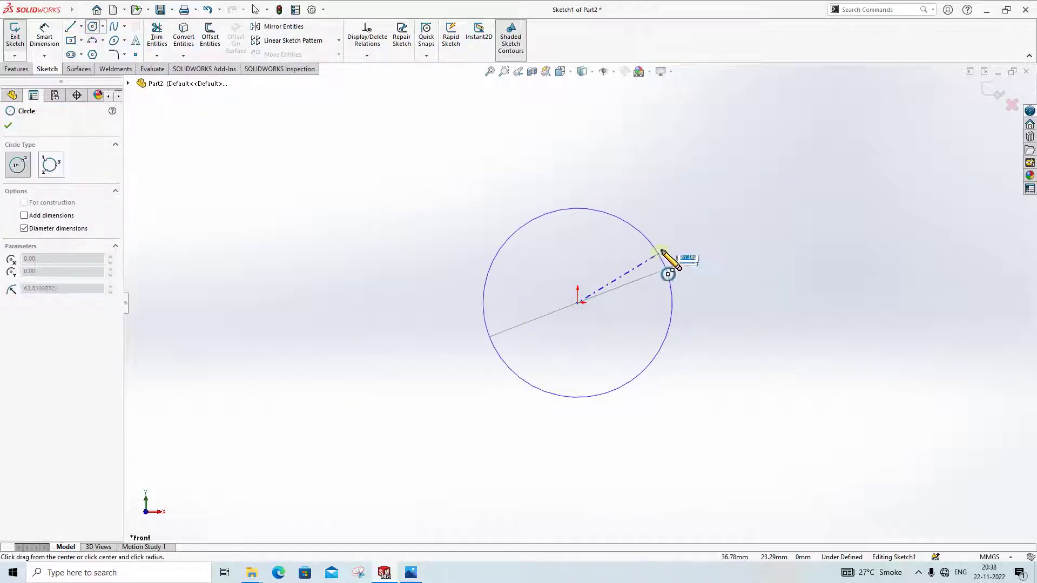
pyautogui.click(678, 265)
pyautogui.press('Escape')
# Check the bore size in the reference drawing and dimension the circle's diameter as 50 mm
pyautogui.click(411, 572)
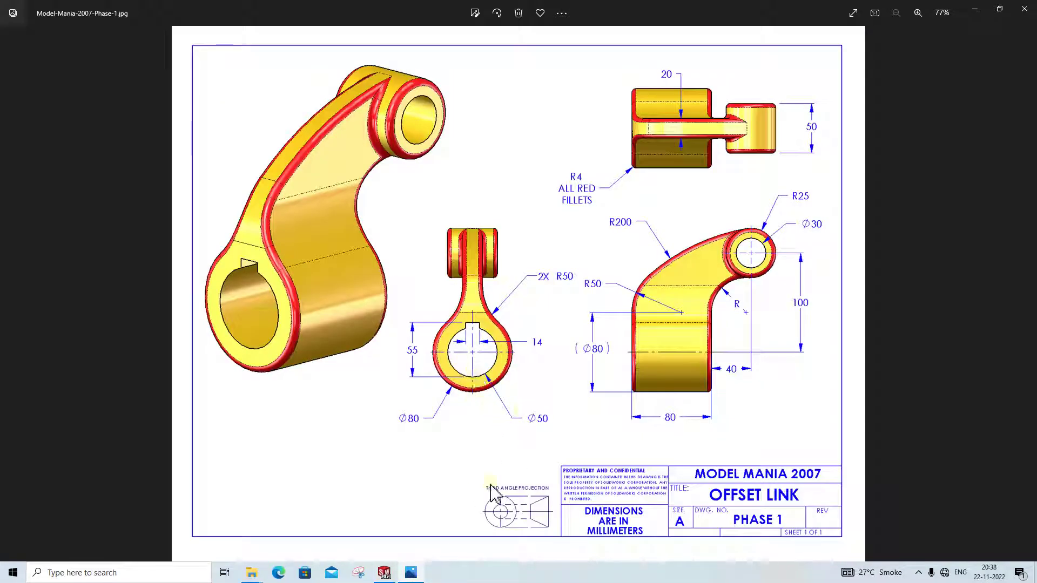
pyautogui.click(422, 576)
pyautogui.click(44, 35)
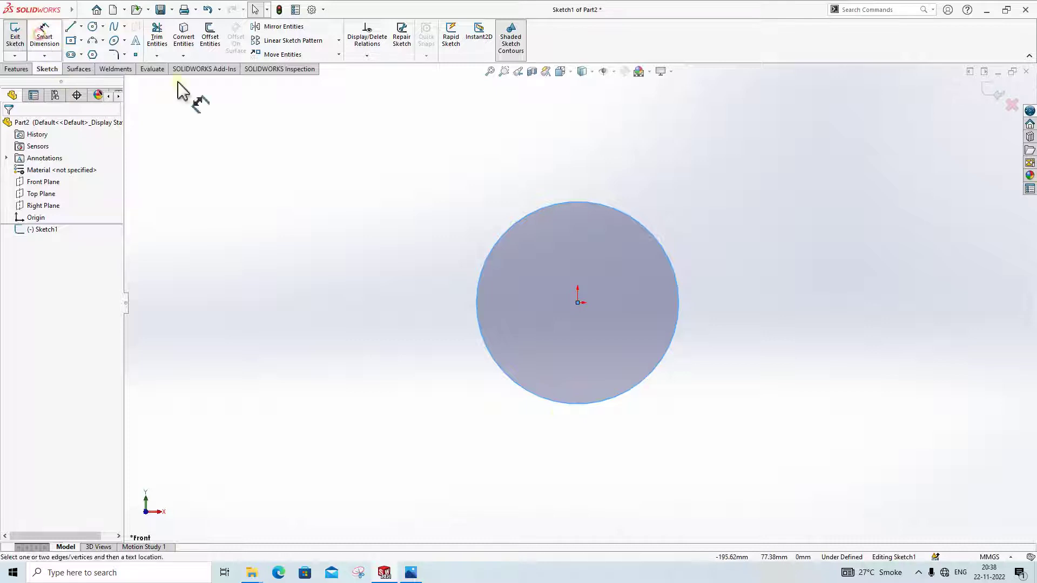
pyautogui.click(531, 214)
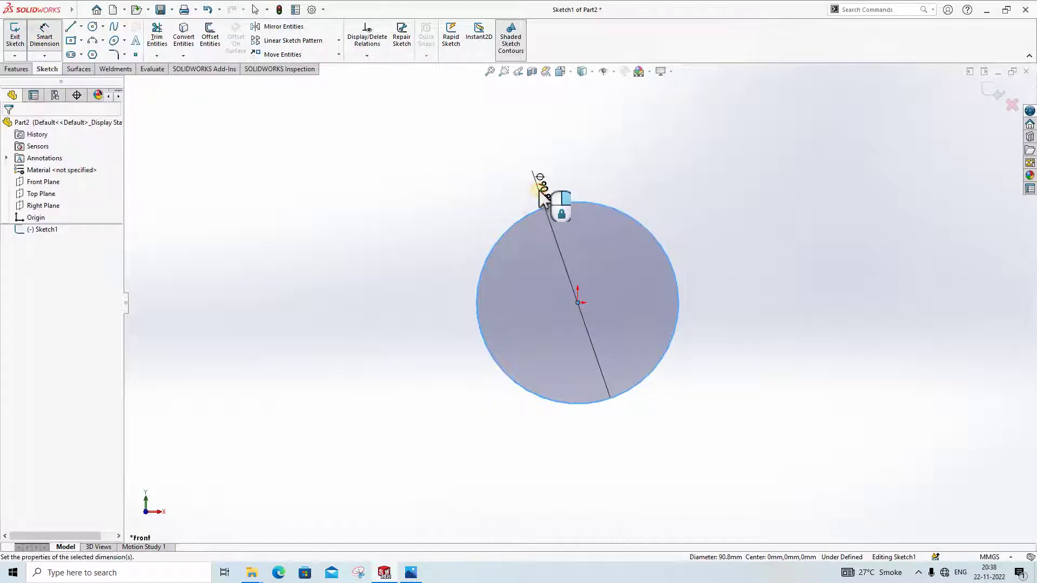
pyautogui.click(541, 195)
pyautogui.write('50')
pyautogui.press('Return')
pyautogui.press('Escape')
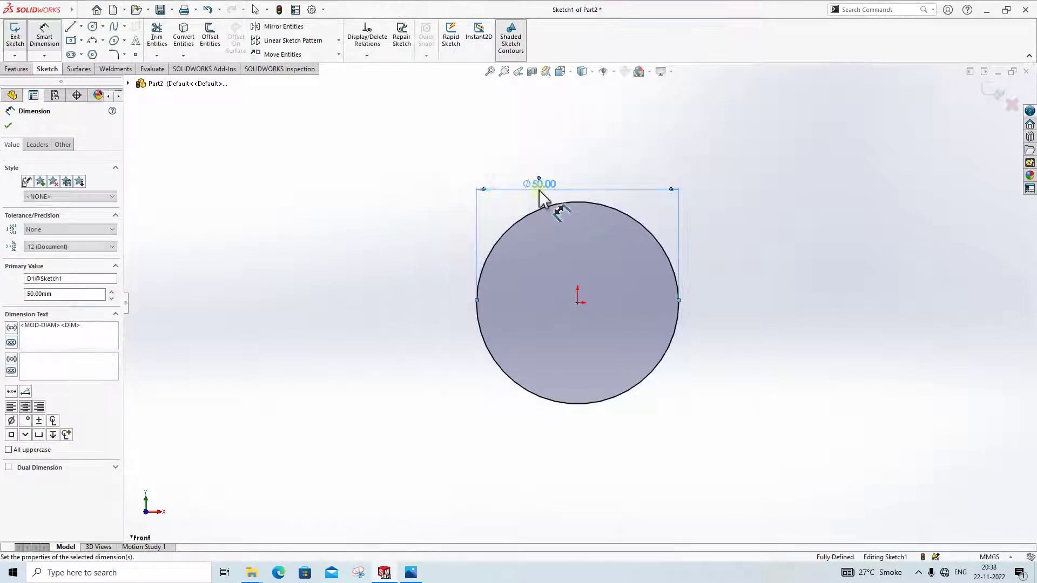
# Consult the reference drawing and sketch a larger circle about 80 mm in diameter, concentric with the 50 mm circle
pyautogui.click(411, 573)
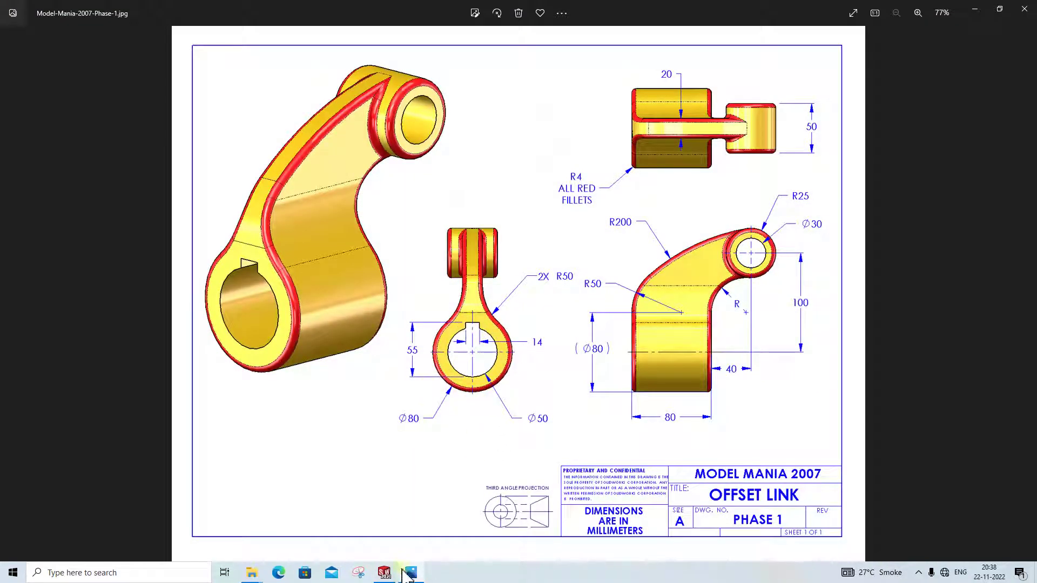
pyautogui.hotkey('alt', 'Tab')
pyautogui.click(103, 27)
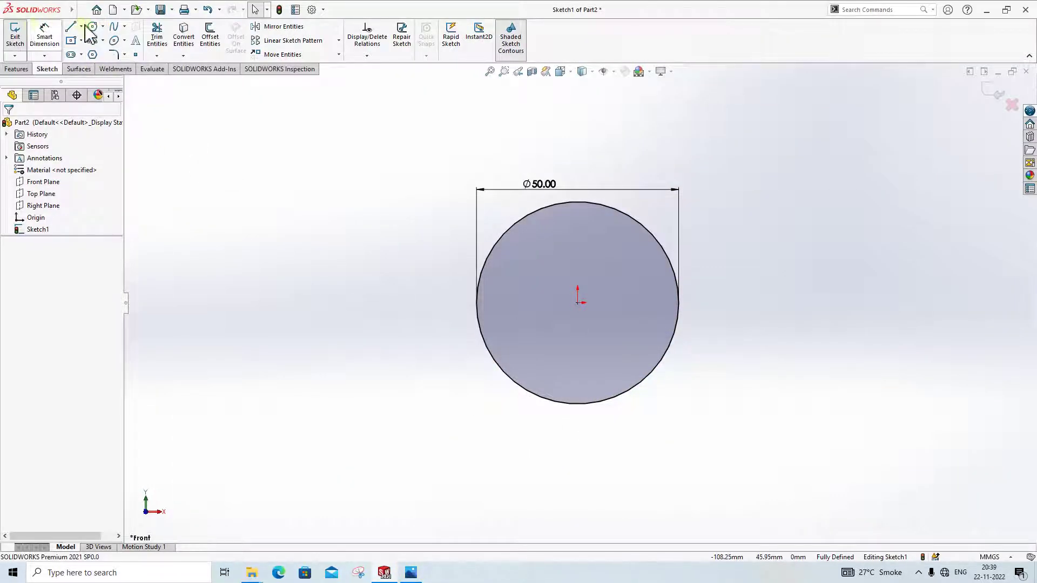
pyautogui.click(113, 41)
pyautogui.click(578, 303)
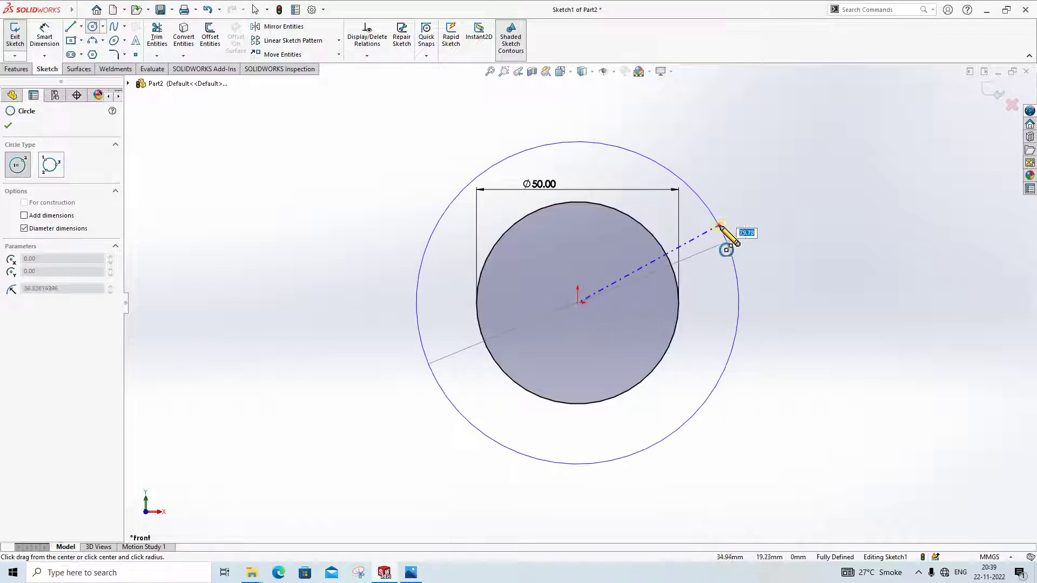
pyautogui.click(724, 232)
# Dimension the outer circle's diameter as 80 mm
pyautogui.click(44, 37)
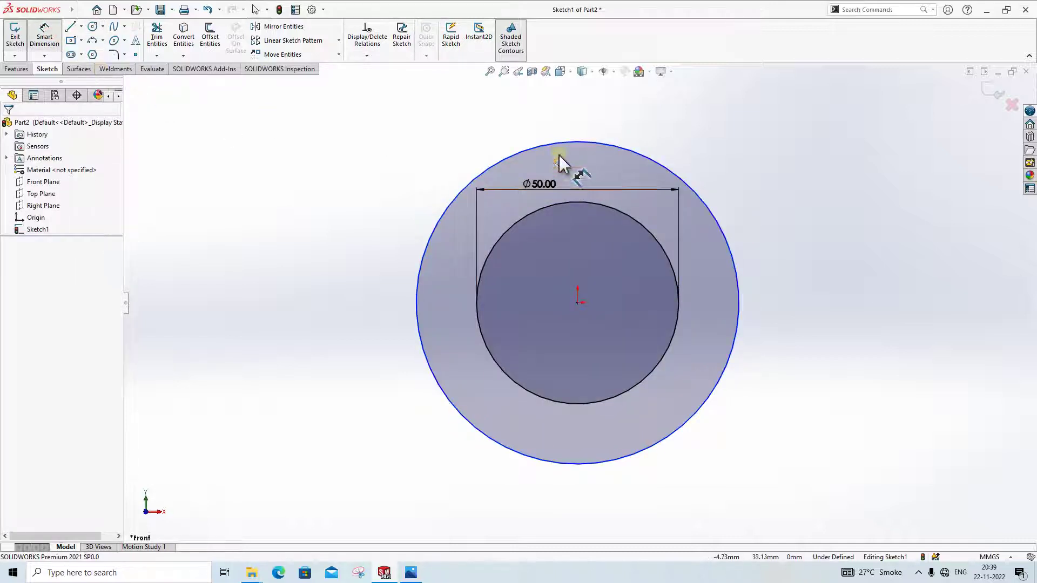
pyautogui.click(564, 146)
pyautogui.click(575, 114)
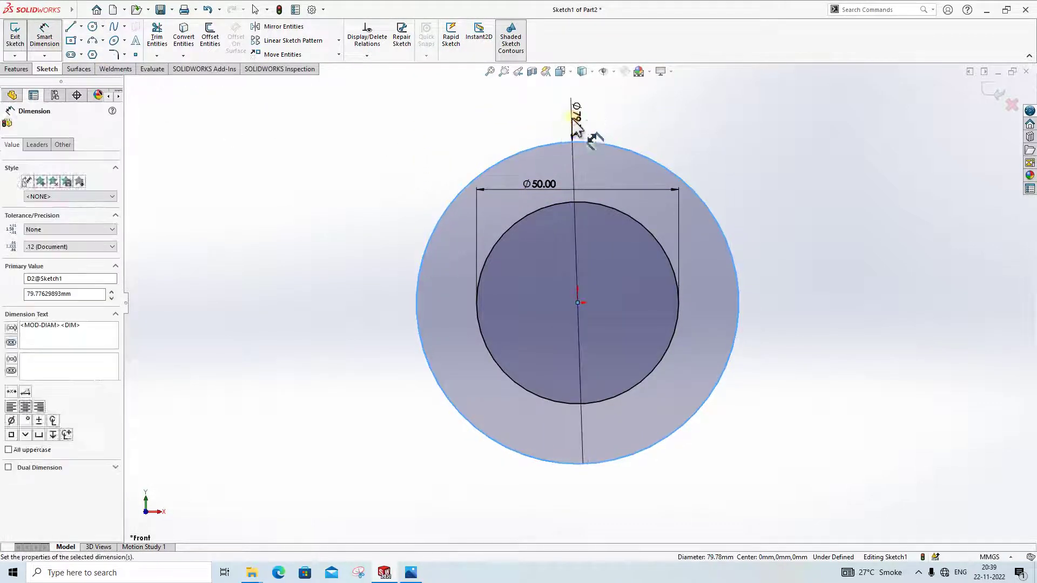
pyautogui.write('80')
pyautogui.press('Return')
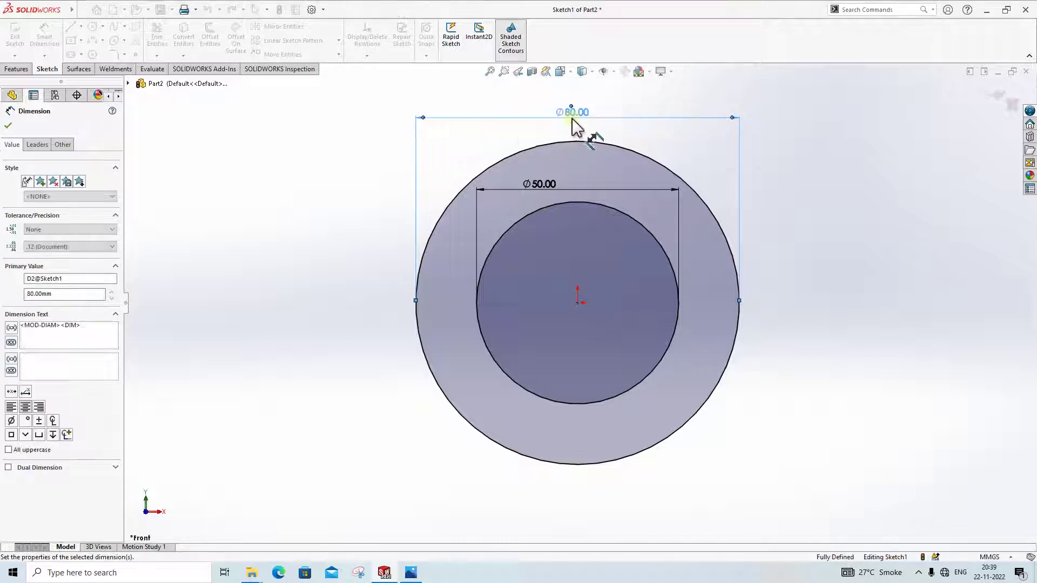
pyautogui.press('Escape')
# Check the keyway in the reference drawing and sketch a centre rectangle about 11 mm wide on the inner circle's topmost point
pyautogui.click(411, 573)
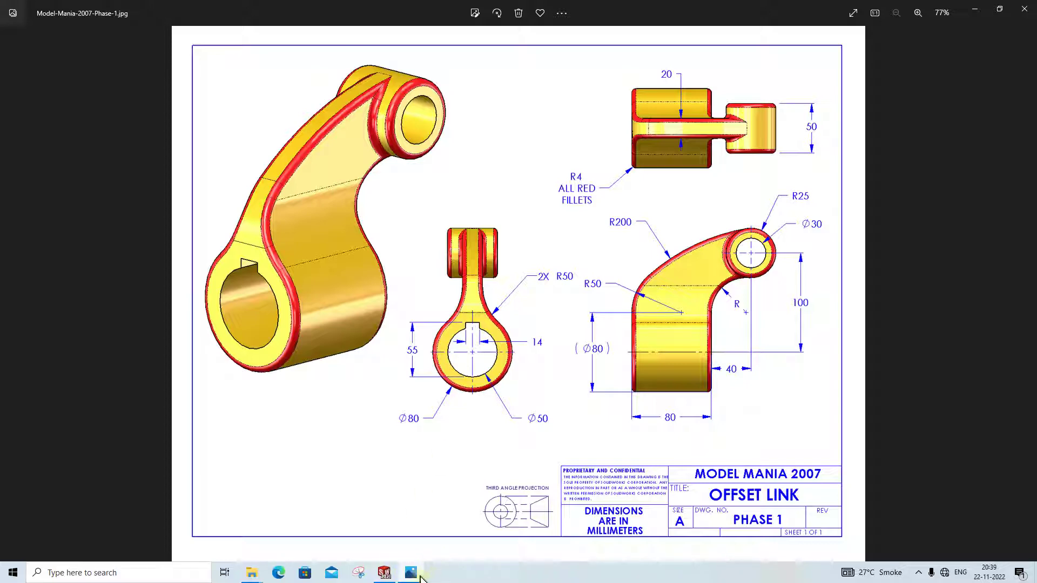
pyautogui.click(420, 575)
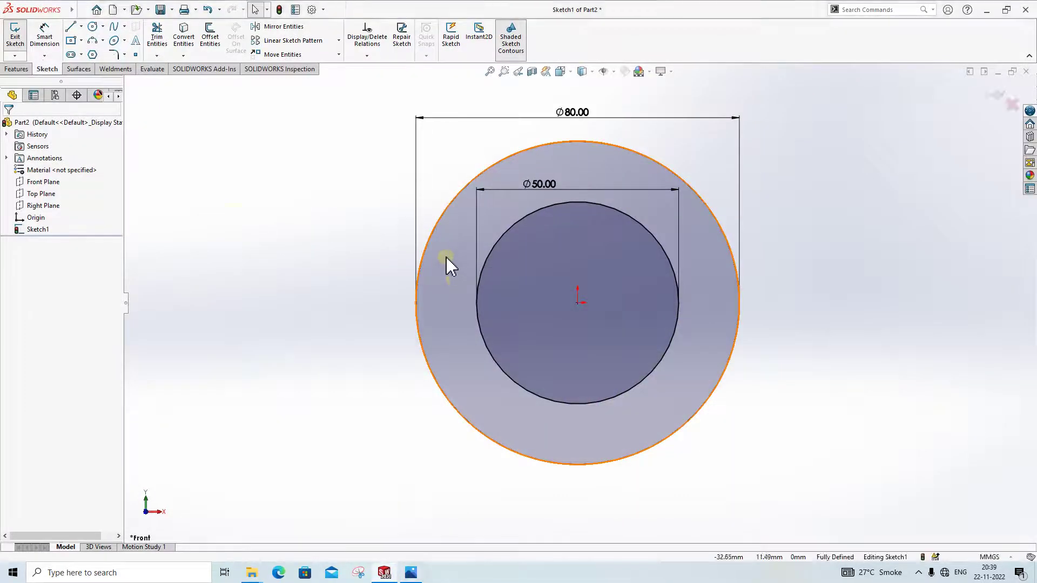
pyautogui.click(71, 42)
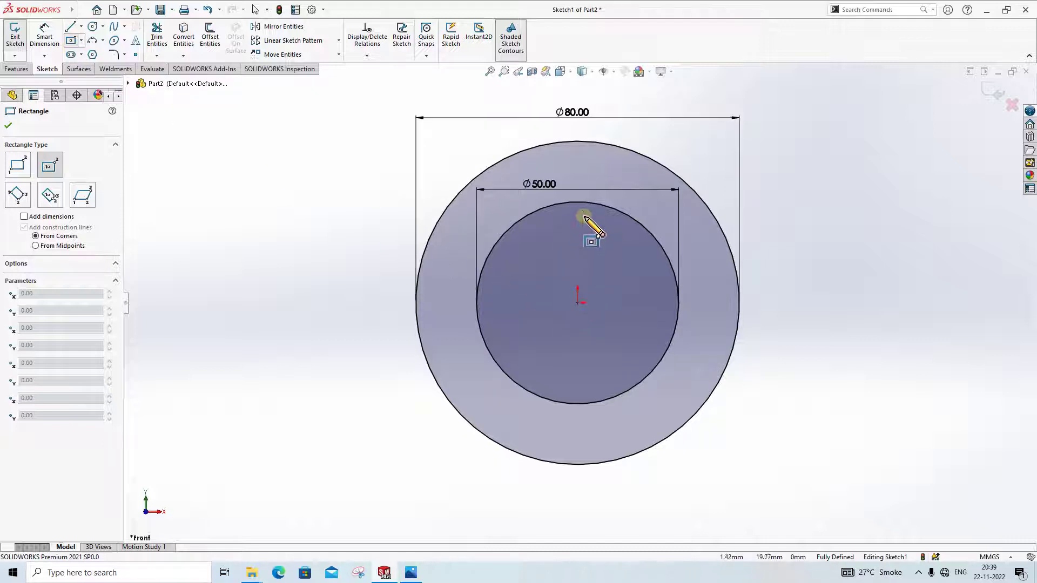
pyautogui.click(577, 204)
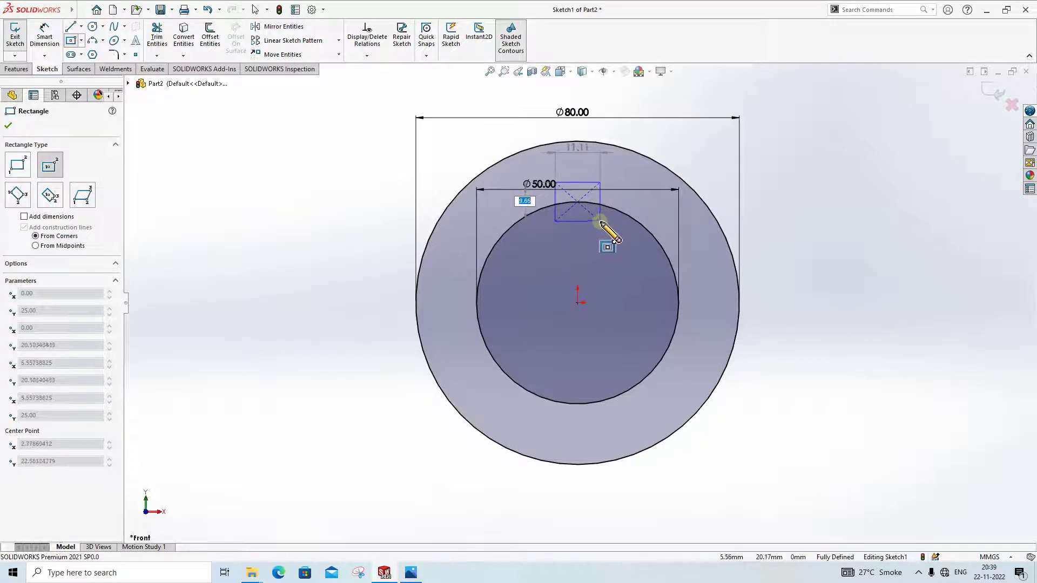
pyautogui.click(599, 222)
pyautogui.press('Escape')
pyautogui.scroll(-1, 626, 222)
pyautogui.scroll(-1, 599, 222)
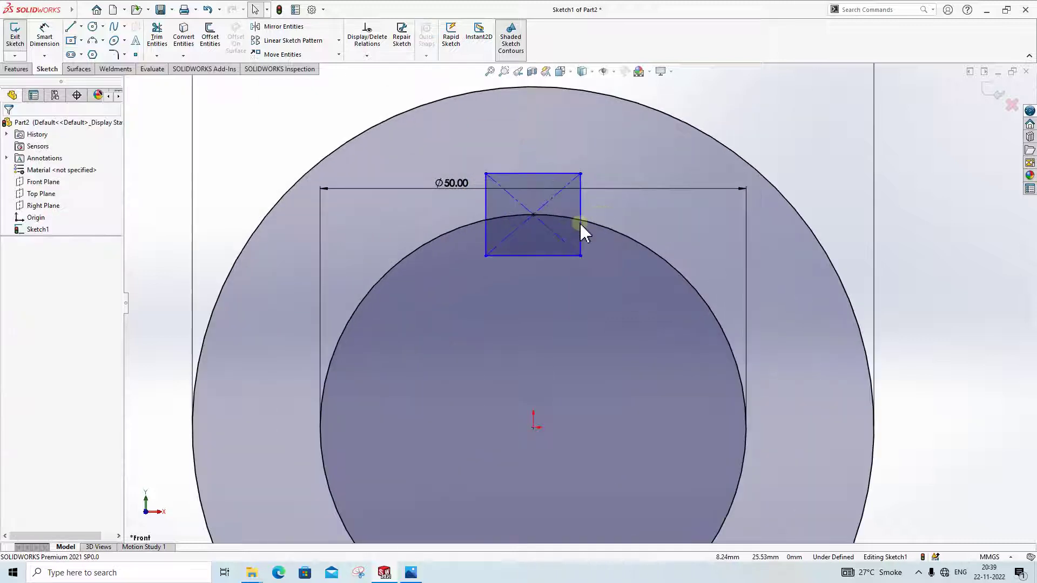
# Dimension the keyway rectangle's upper edge to a width of 14 mm
pyautogui.click(45, 38)
pyautogui.click(527, 174)
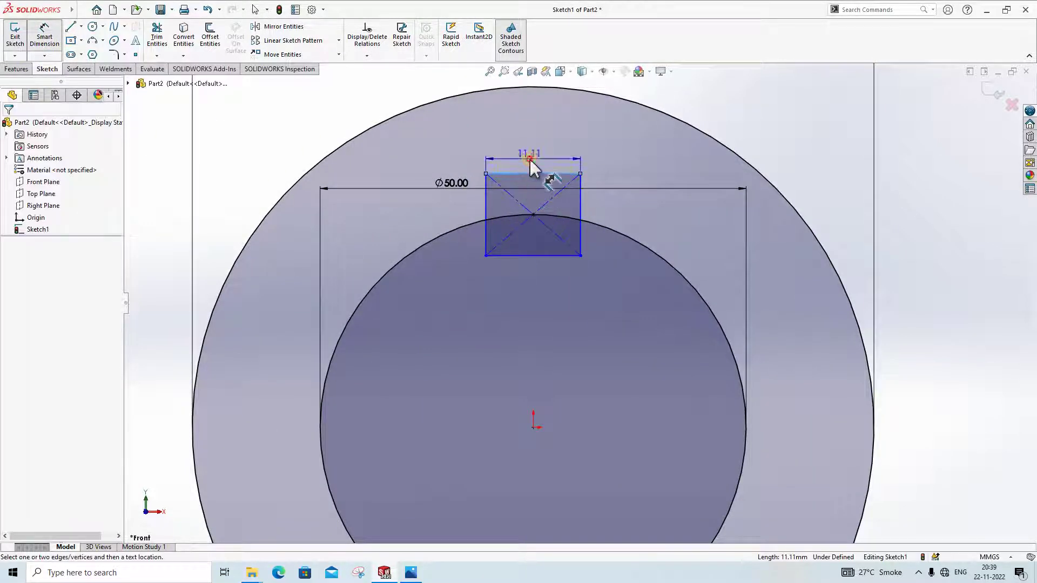
pyautogui.click(531, 159)
pyautogui.press('BackSpace')
pyautogui.write('14')
pyautogui.press('Return')
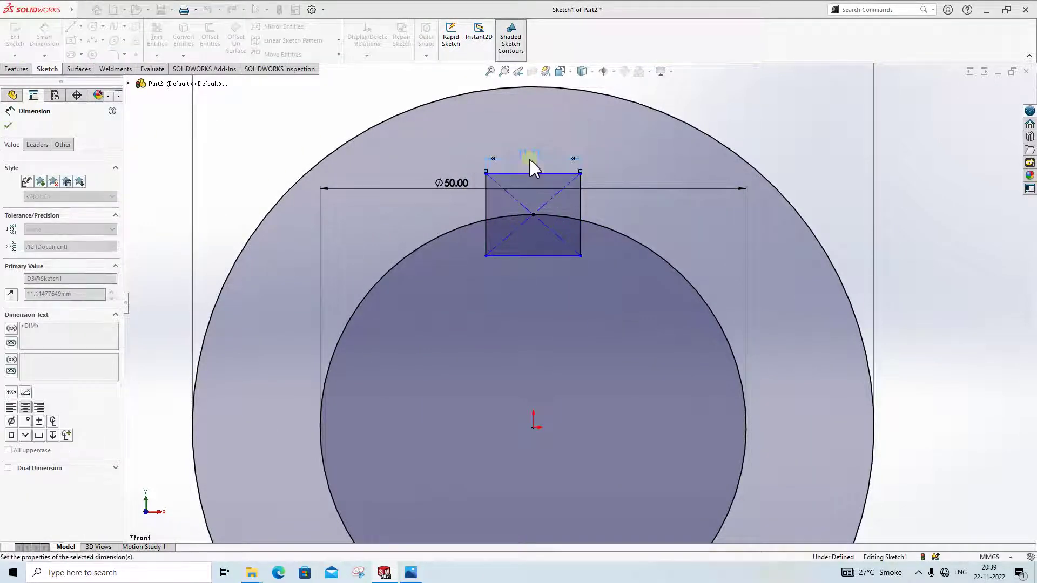
# Check the reference drawing and dimension the distance from the keyway rectangle's upper edge to the inner circle's lowest point as 55 mm
pyautogui.click(416, 573)
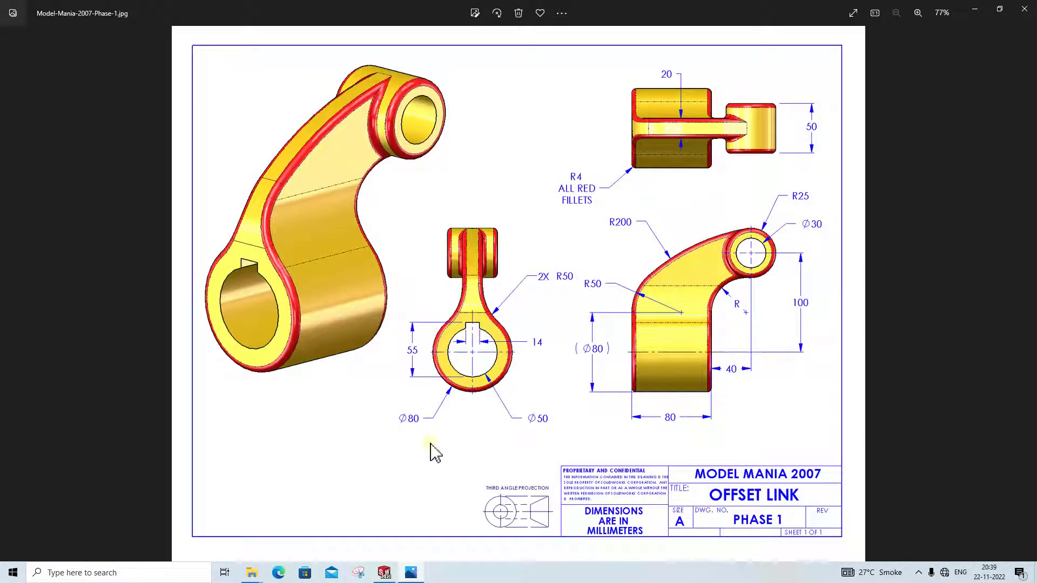
pyautogui.click(421, 575)
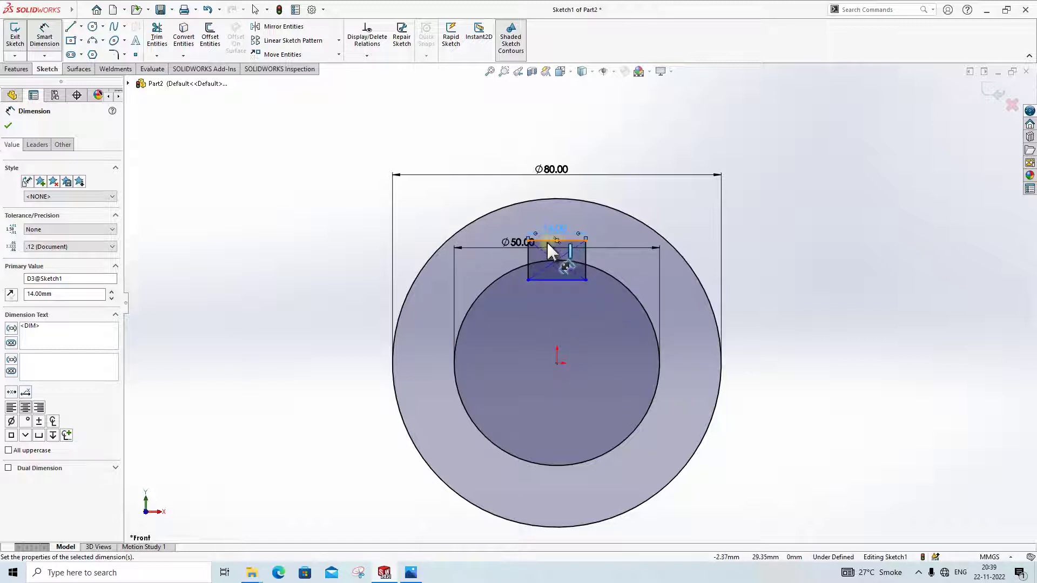
pyautogui.click(548, 241)
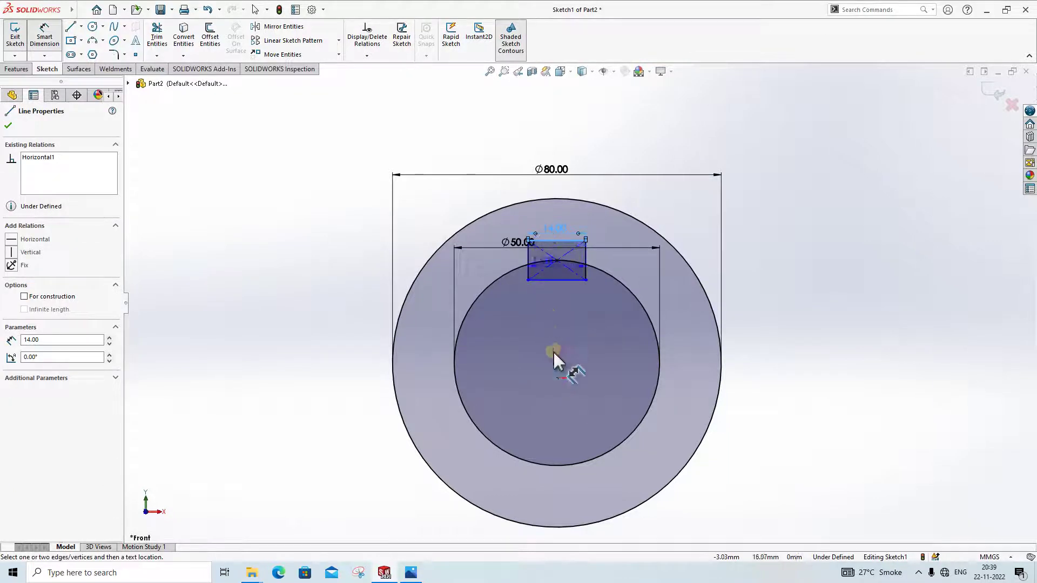
pyautogui.click(554, 465)
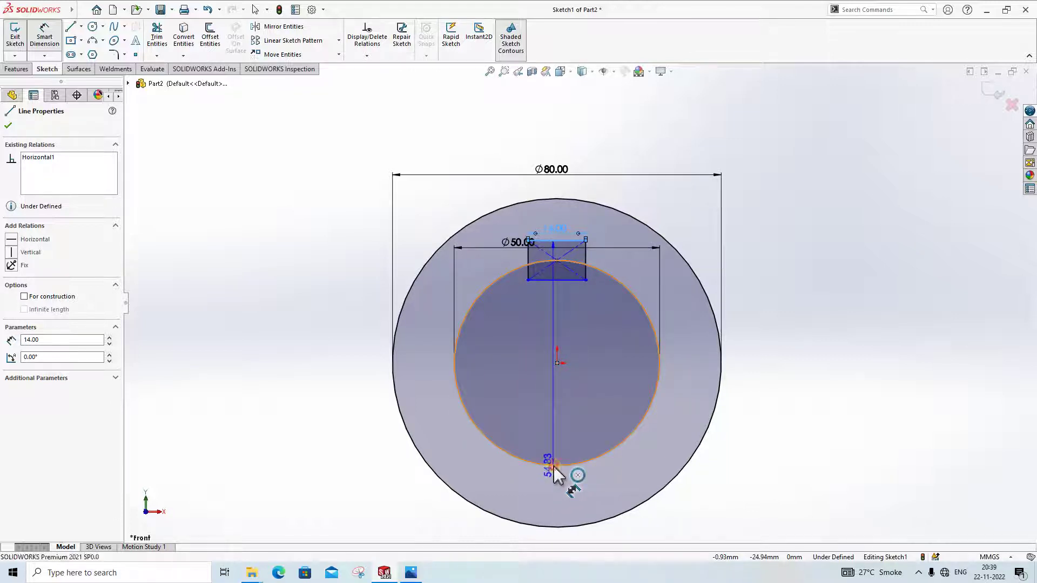
pyautogui.click(555, 467)
pyautogui.click(331, 378)
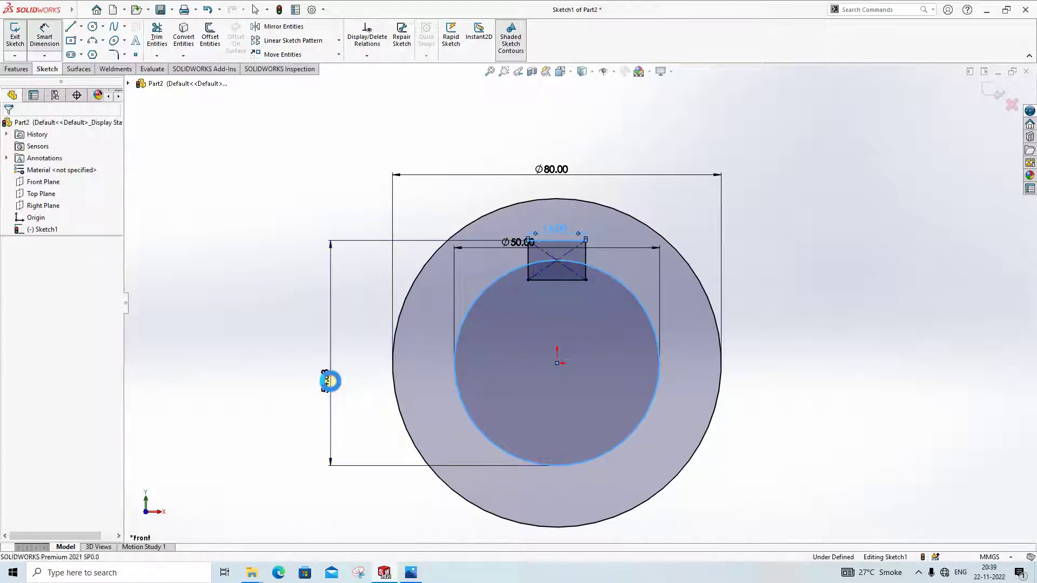
pyautogui.click(410, 574)
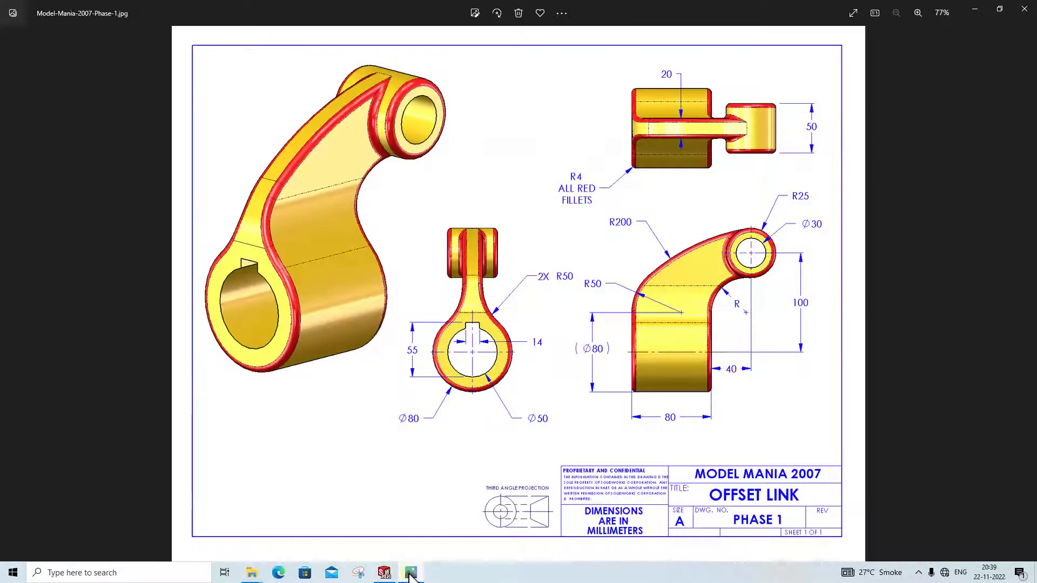
pyautogui.click(410, 574)
pyautogui.click(336, 396)
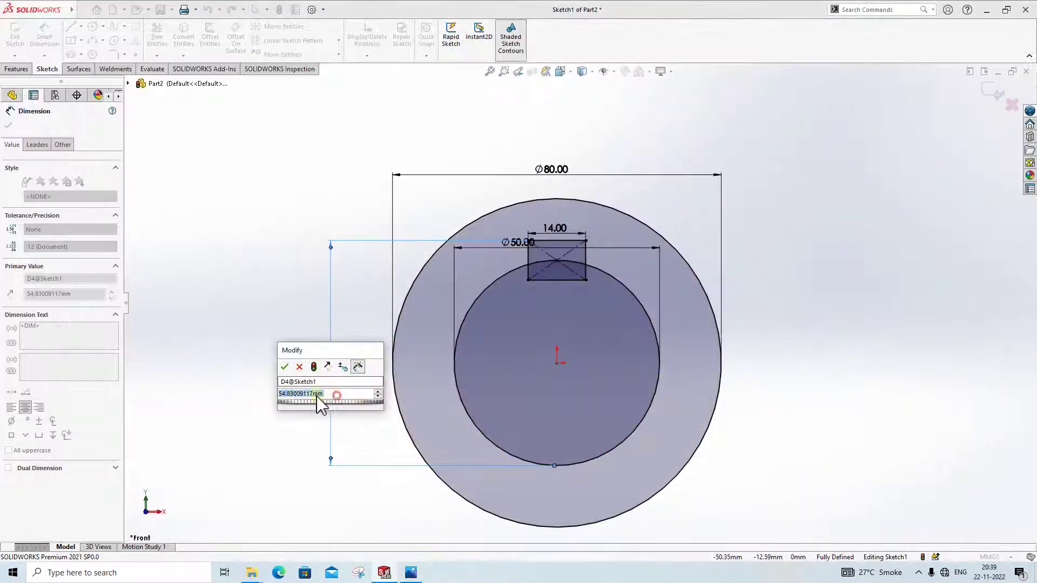
pyautogui.write('55')
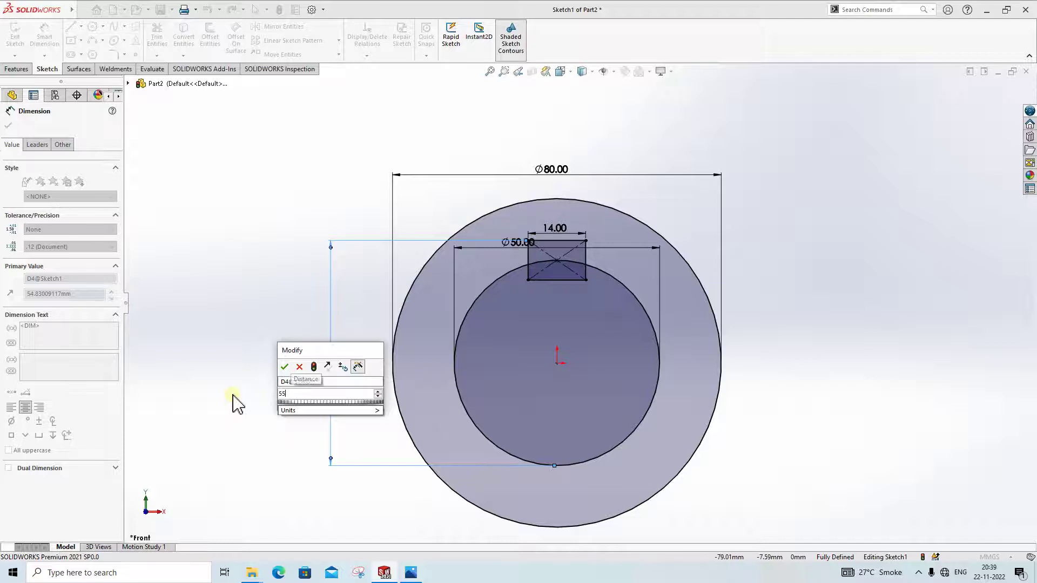
pyautogui.press('Return')
pyautogui.press('Escape')
# Power-trim the keyway rectangle's lower edge and the part of its left side lying inside the 50 mm circle
pyautogui.scroll(-2, 549, 287)
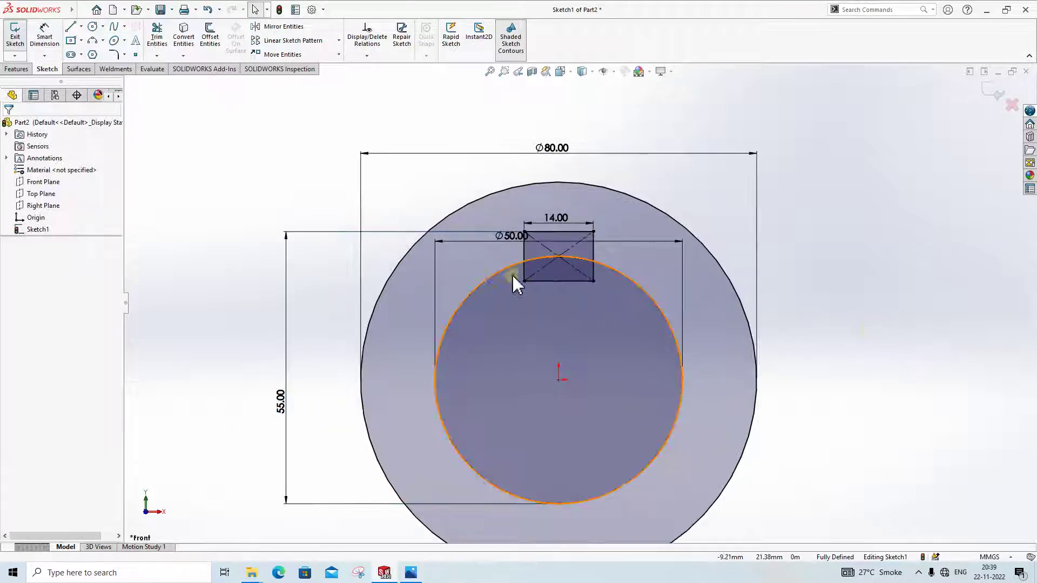
pyautogui.scroll(3, 676, 461)
pyautogui.scroll(-2, 525, 447)
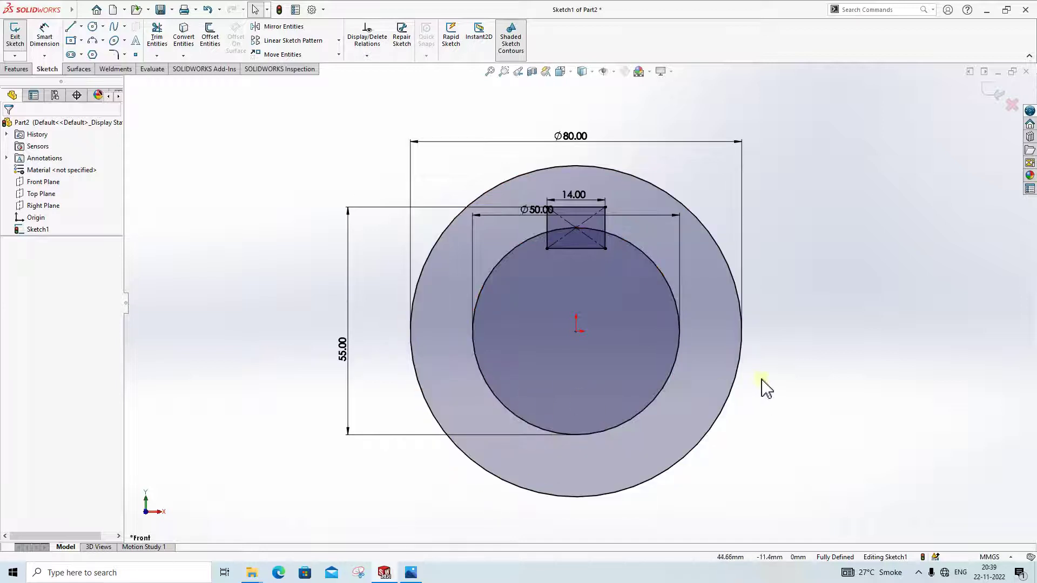
pyautogui.scroll(-1, 566, 255)
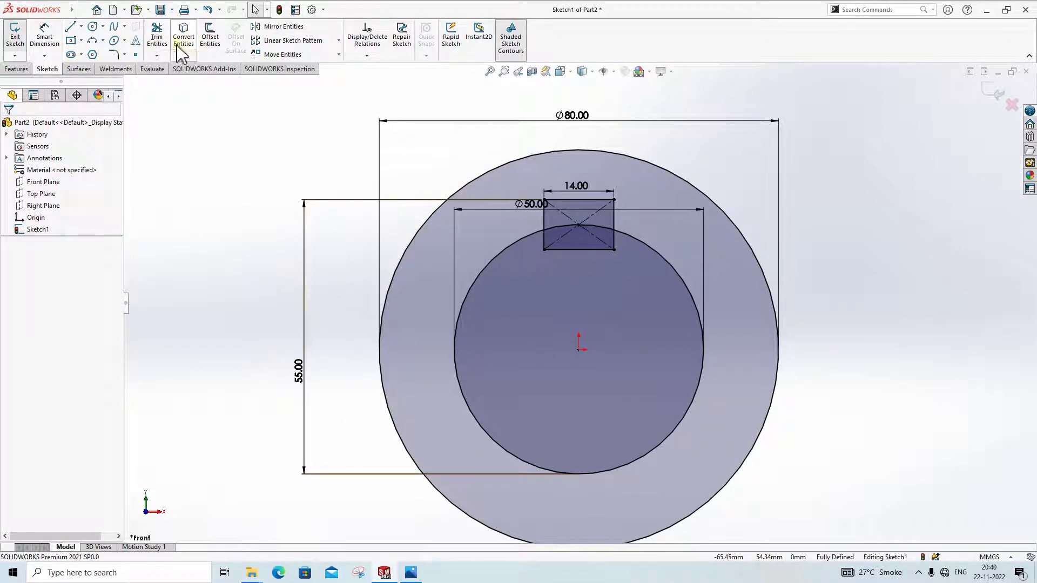
pyautogui.click(157, 36)
pyautogui.scroll(-1, 579, 242)
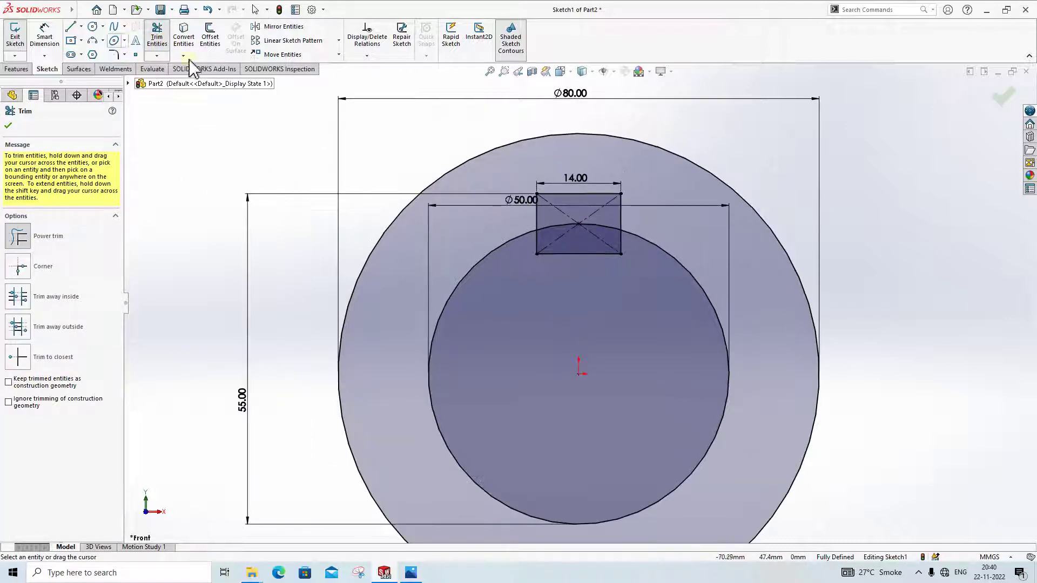
pyautogui.scroll(3, 555, 262)
pyautogui.moveTo(596, 253); pyautogui.dragTo(592, 278)
pyautogui.scroll(1, 545, 258)
pyautogui.scroll(1, 535, 245)
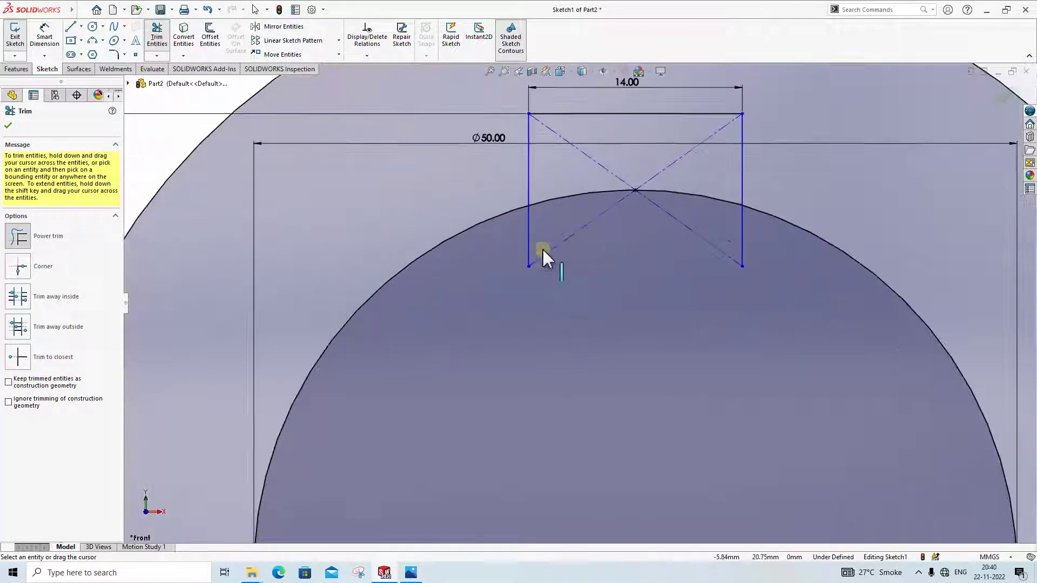
pyautogui.moveTo(516, 241)
pyautogui.mouseDown()
pyautogui.moveTo(538, 233)
pyautogui.moveTo(621, 280)
pyautogui.mouseUp()
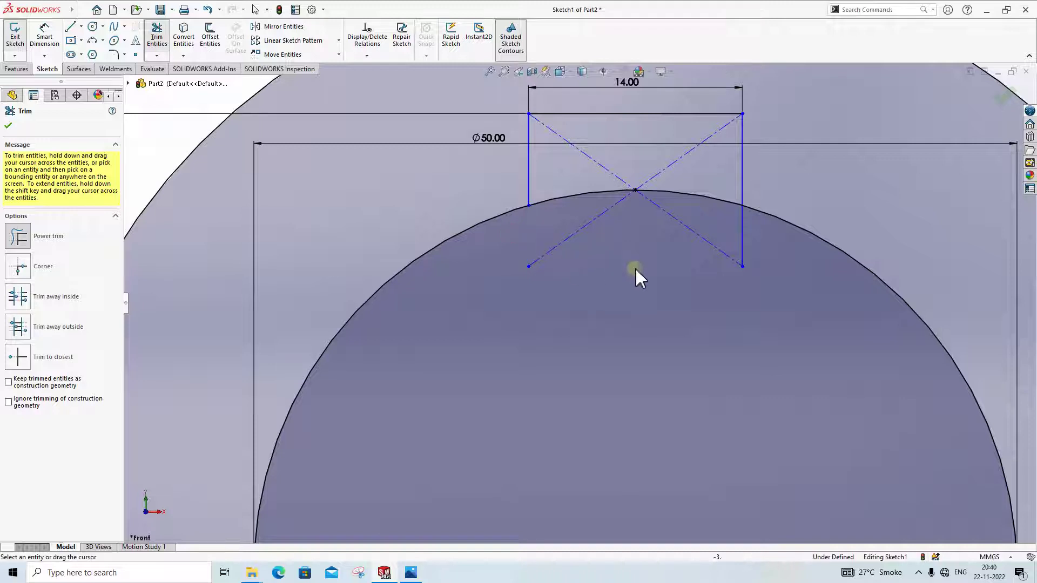
# Trim away the circle's arc across the keyway, the rectangle's construction diagonals and the part of its right side inside the bore
pyautogui.moveTo(569, 197)
pyautogui.mouseDown()
pyautogui.moveTo(660, 198)
pyautogui.moveTo(677, 183)
pyautogui.moveTo(665, 214)
pyautogui.moveTo(565, 216)
pyautogui.moveTo(602, 239)
pyautogui.mouseUp()
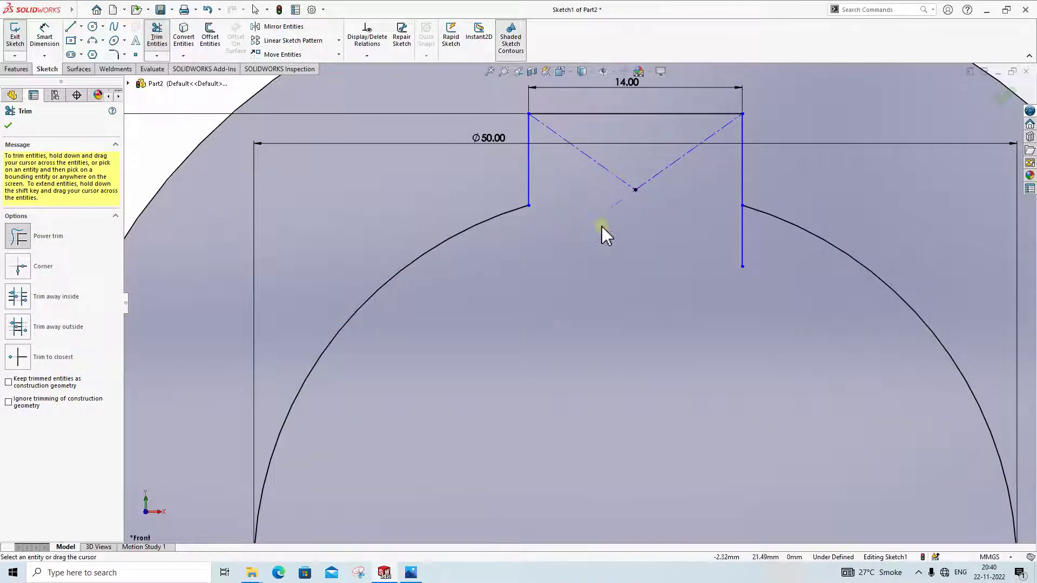
pyautogui.moveTo(615, 165)
pyautogui.mouseDown()
pyautogui.moveTo(655, 174)
pyautogui.moveTo(676, 209)
pyautogui.mouseUp()
pyautogui.moveTo(729, 238)
pyautogui.mouseDown()
pyautogui.moveTo(754, 250)
pyautogui.moveTo(731, 342)
pyautogui.mouseUp()
pyautogui.scroll(3, 732, 343)
pyautogui.press('Escape')
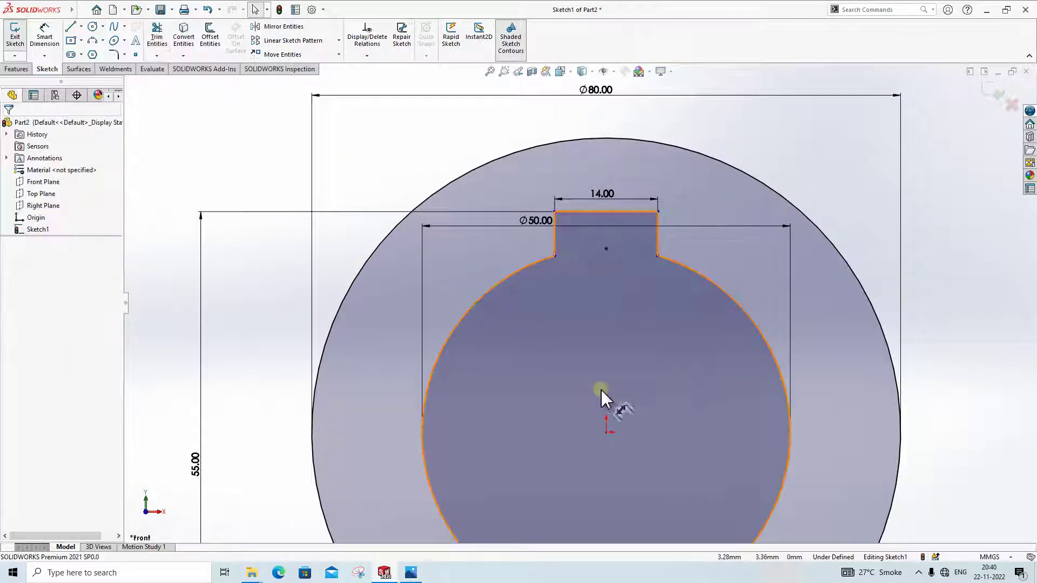
# Move the 14 mm width dimension slightly higher above the keyway's upper edge
pyautogui.scroll(-2, 600, 343)
pyautogui.scroll(3, 572, 398)
pyautogui.scroll(-1, 416, 366)
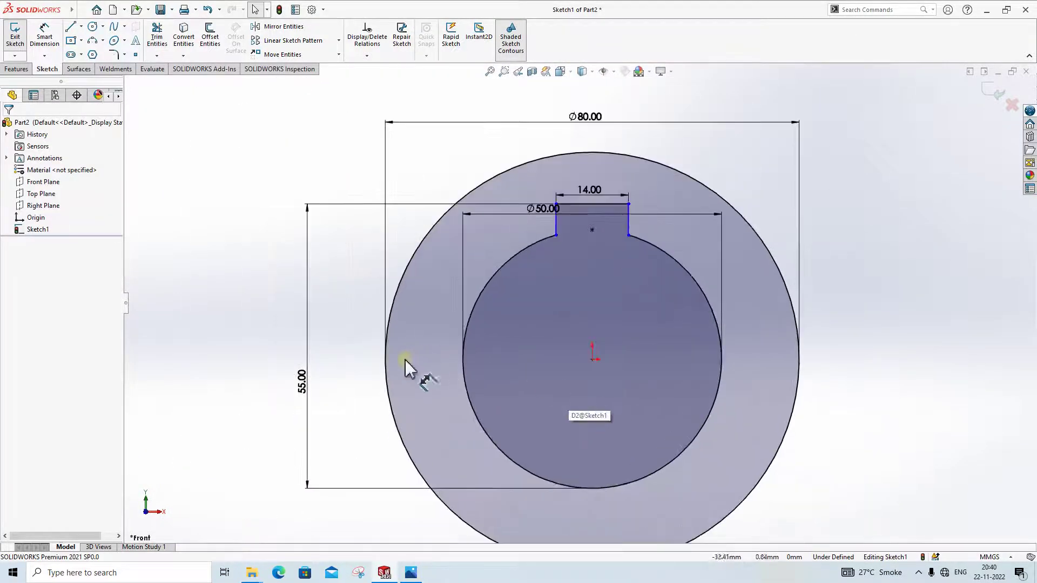
pyautogui.scroll(-1, 569, 239)
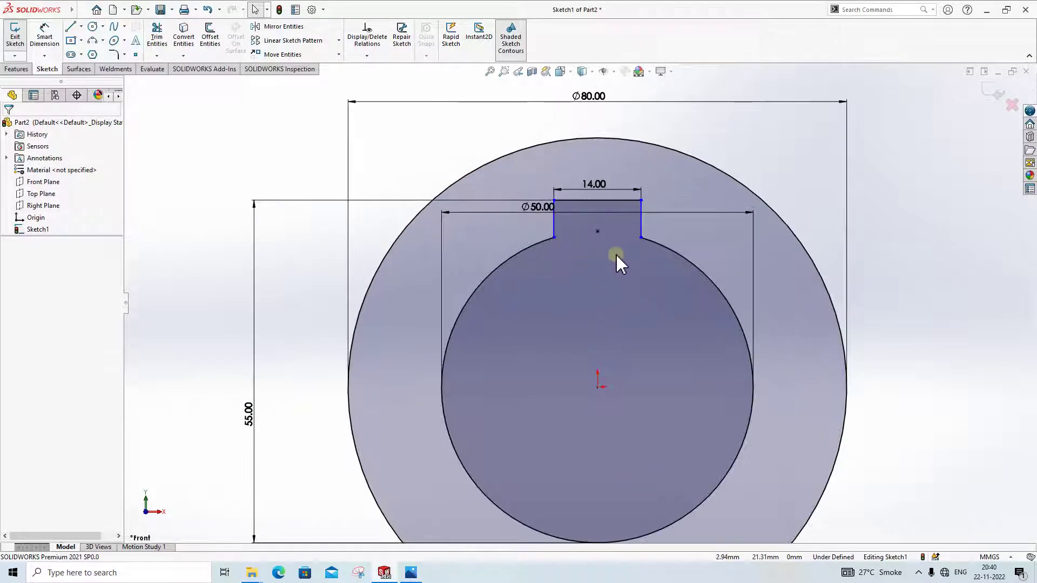
pyautogui.scroll(-2, 613, 254)
pyautogui.moveTo(588, 173); pyautogui.dragTo(588, 168)
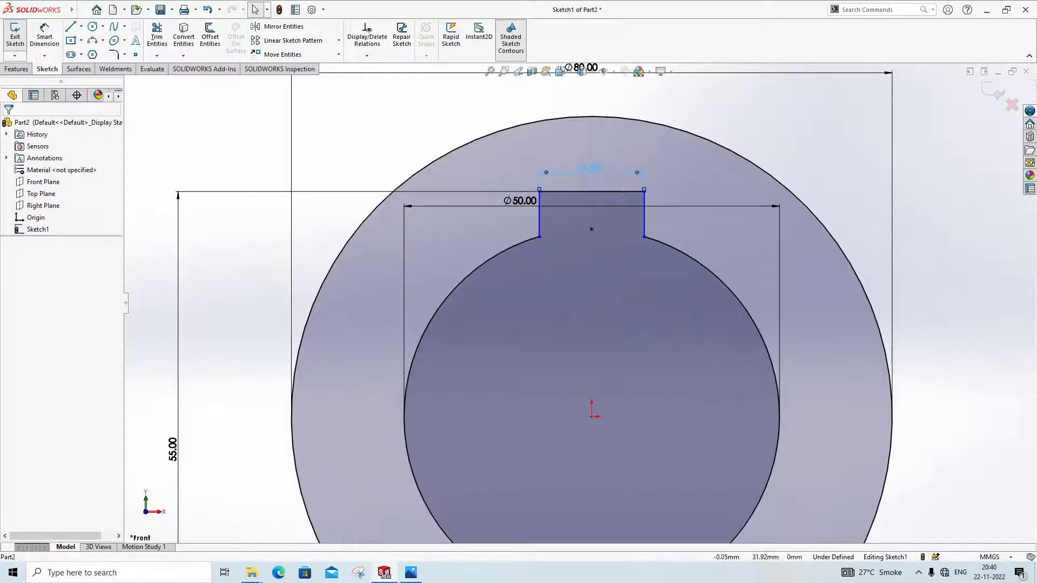
pyautogui.scroll(3, 537, 205)
# Test the keyway's freedom by shifting its lower-left corner sideways, and undo the shift
pyautogui.scroll(-3, 565, 278)
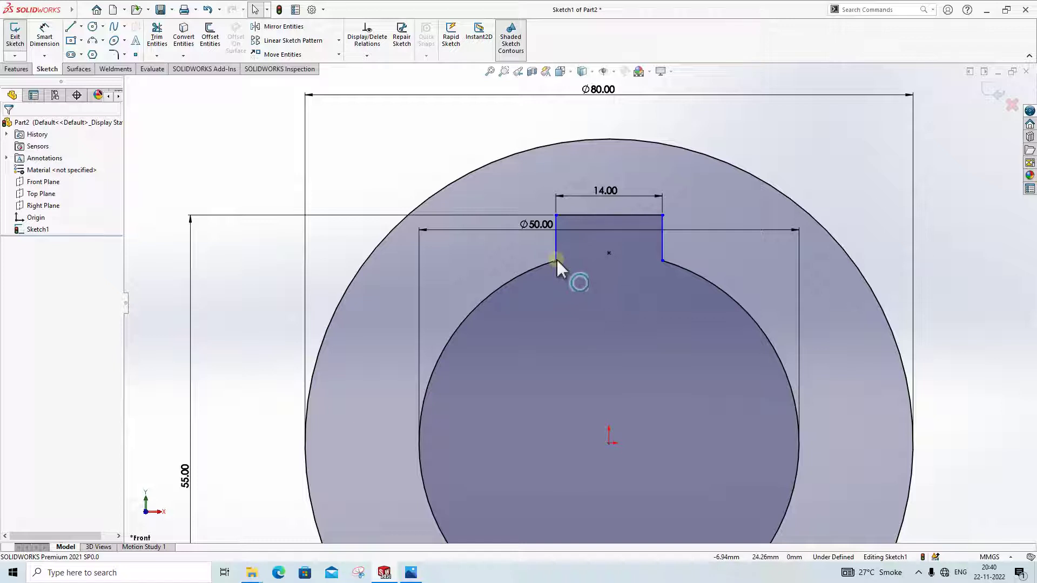
pyautogui.click(557, 262)
pyautogui.moveTo(551, 265); pyautogui.dragTo(604, 294)
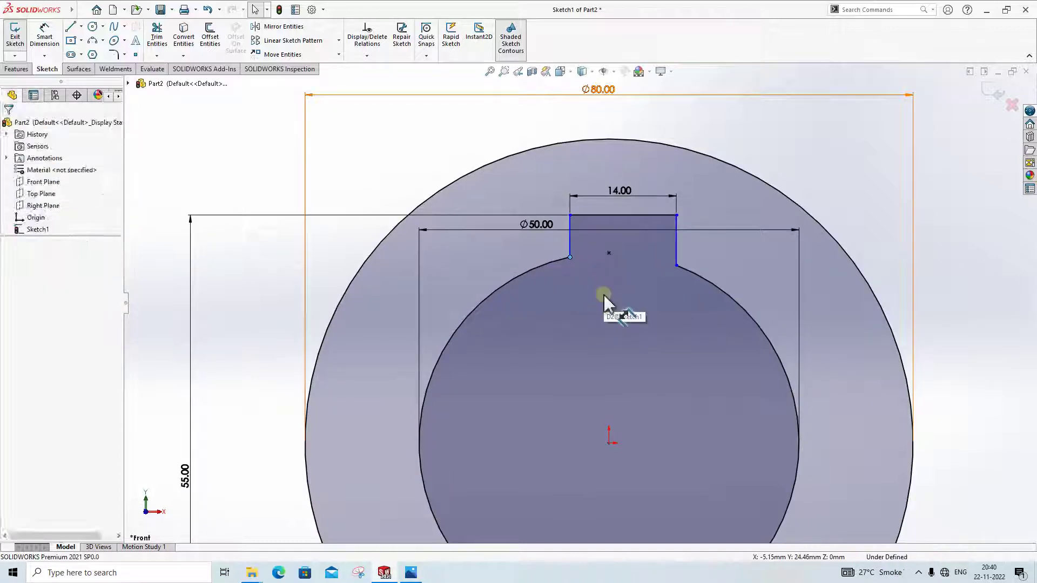
pyautogui.hotkey('ctrl', 'z')
# Sketch a vertical centreline about 11 mm long upward from the origin inside the bore
pyautogui.scroll(-1, 594, 347)
pyautogui.scroll(1, 601, 346)
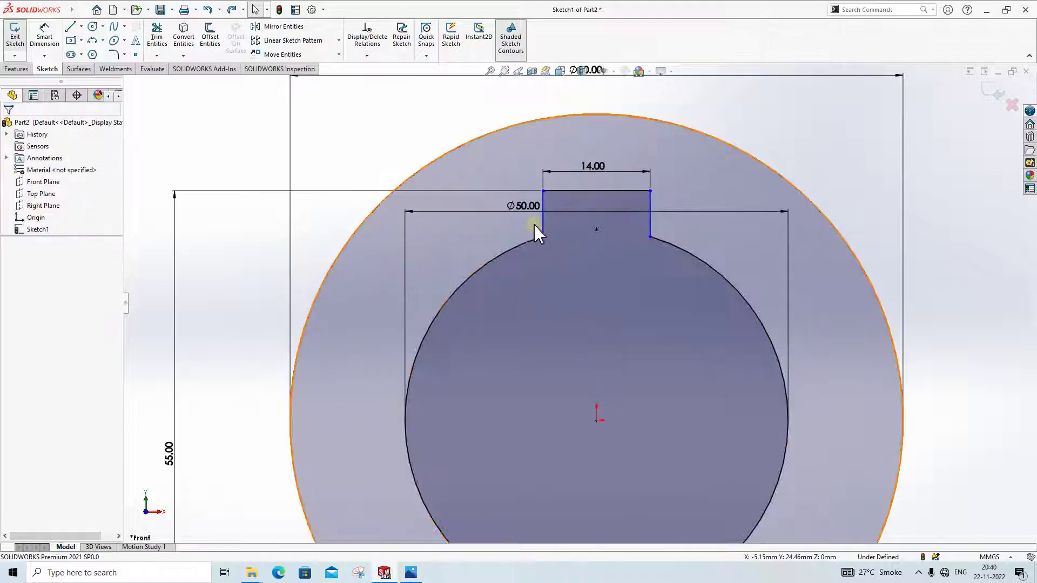
pyautogui.scroll(-1, 510, 305)
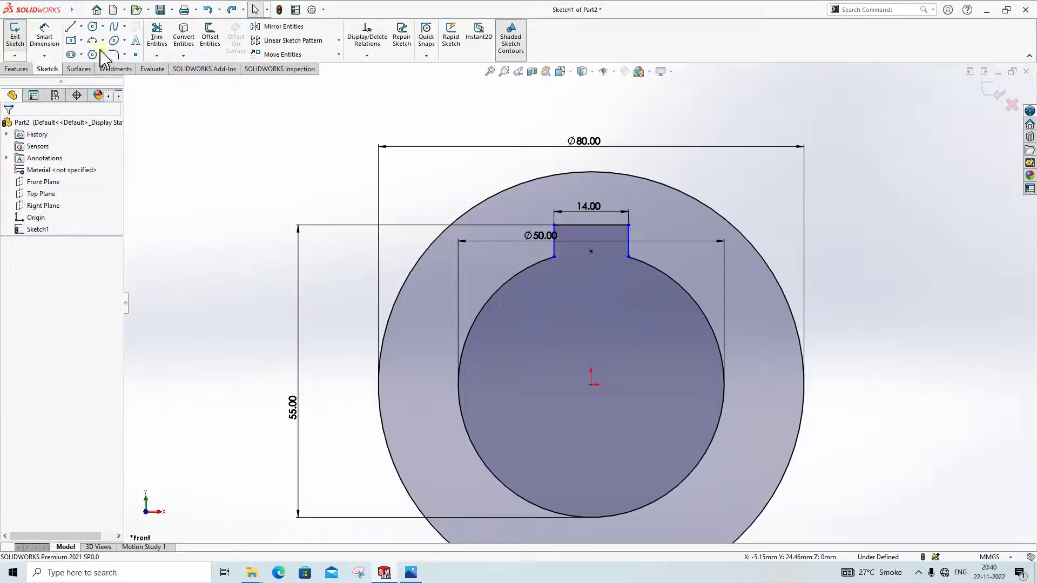
pyautogui.click(81, 26)
pyautogui.click(94, 54)
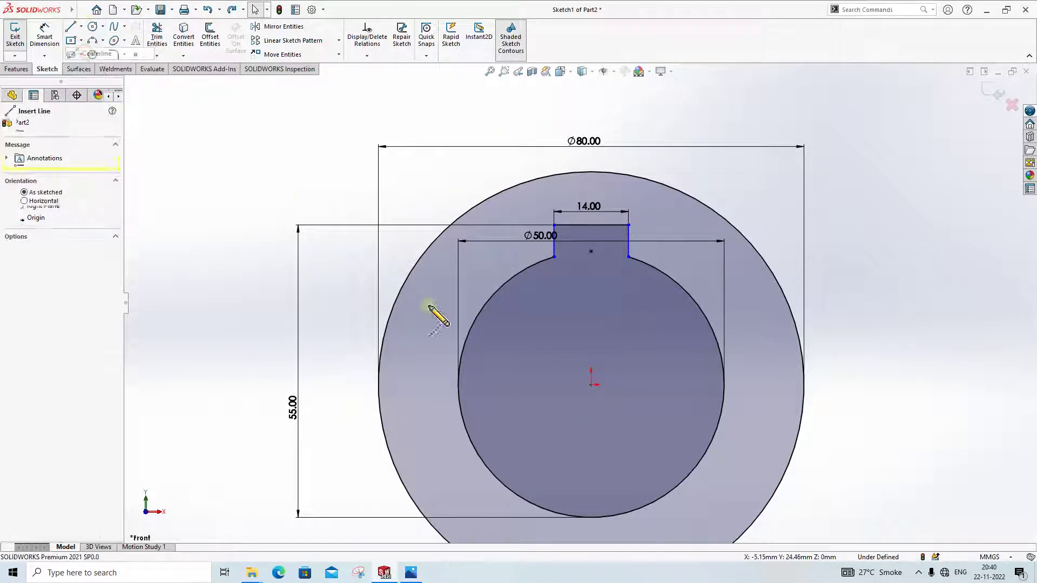
pyautogui.click(591, 385)
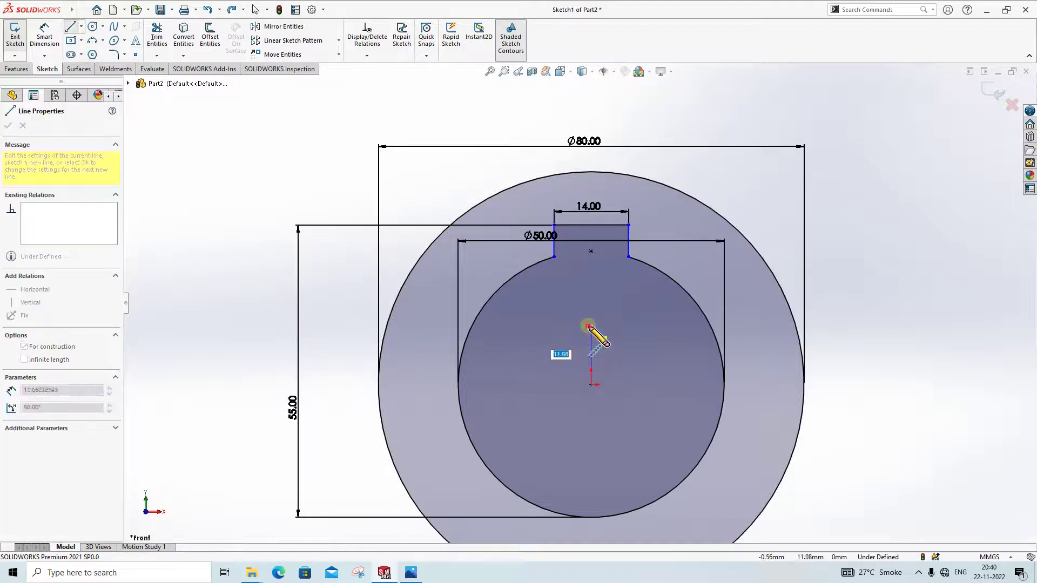
pyautogui.click(591, 327)
pyautogui.press('Escape')
# Make the keyway's two vertical sides symmetric about the vertical centreline
pyautogui.click(592, 352)
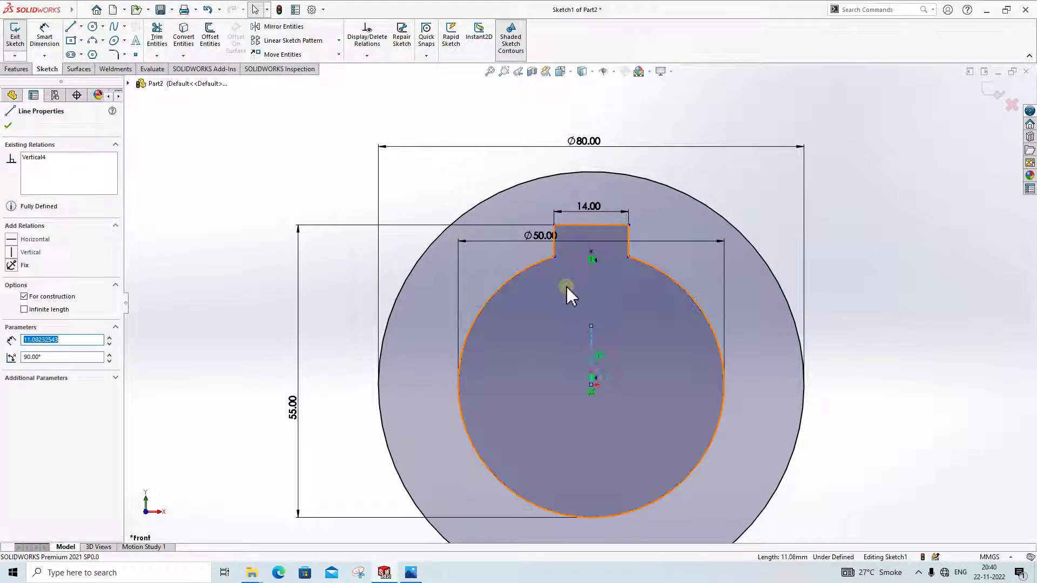
pyautogui.click(555, 249)
pyautogui.keyDown('ctrl'); pyautogui.click(629, 249); pyautogui.keyUp('ctrl')
pyautogui.keyDown('ctrl'); pyautogui.click(592, 354); pyautogui.keyUp('ctrl')
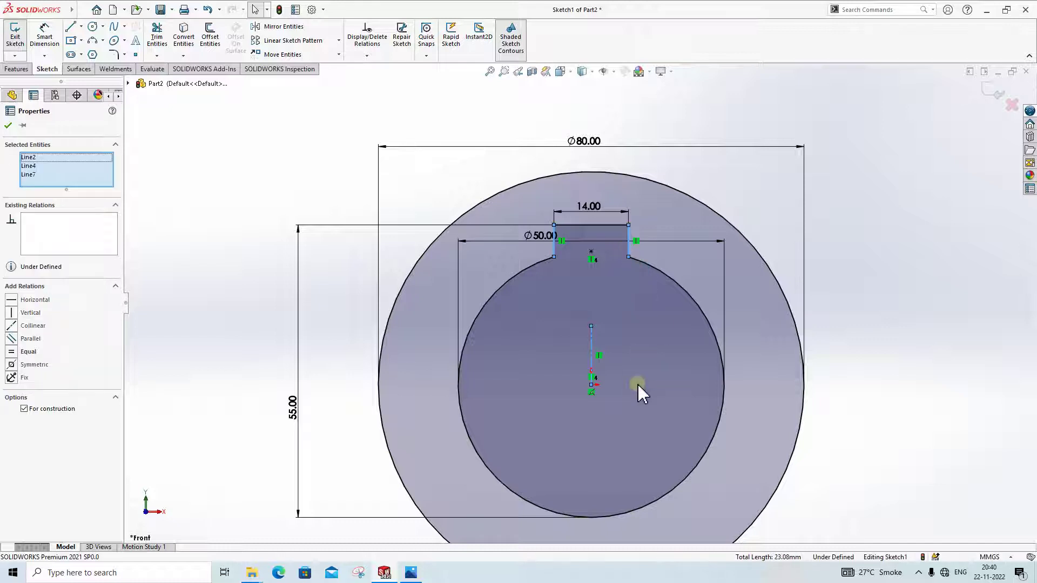
pyautogui.click(30, 365)
pyautogui.click(850, 284)
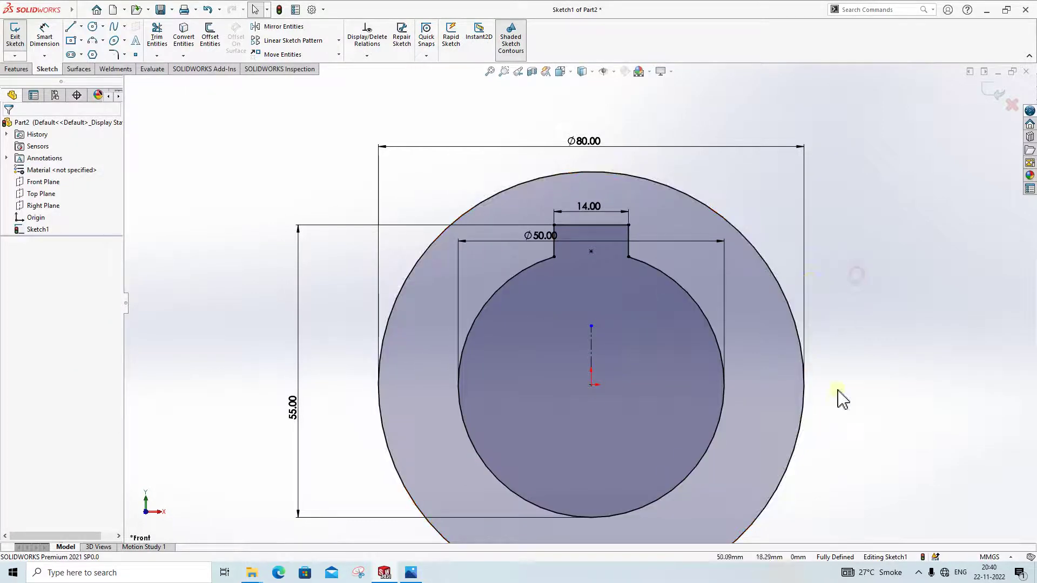
pyautogui.press('f')
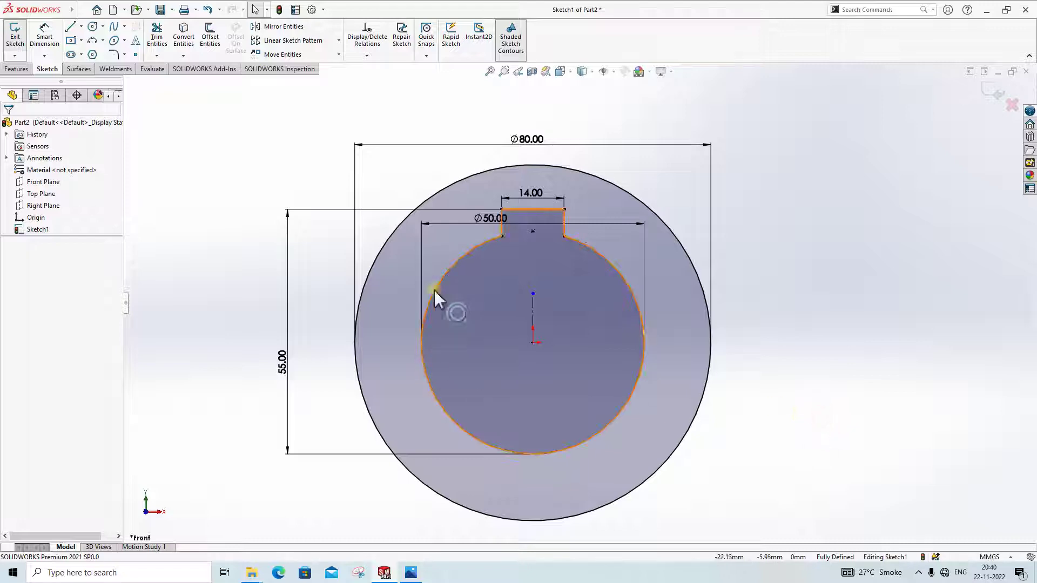
# Check the hub length in the reference drawing and extrude the profile 80 mm with the Mid Plane end condition
pyautogui.click(410, 573)
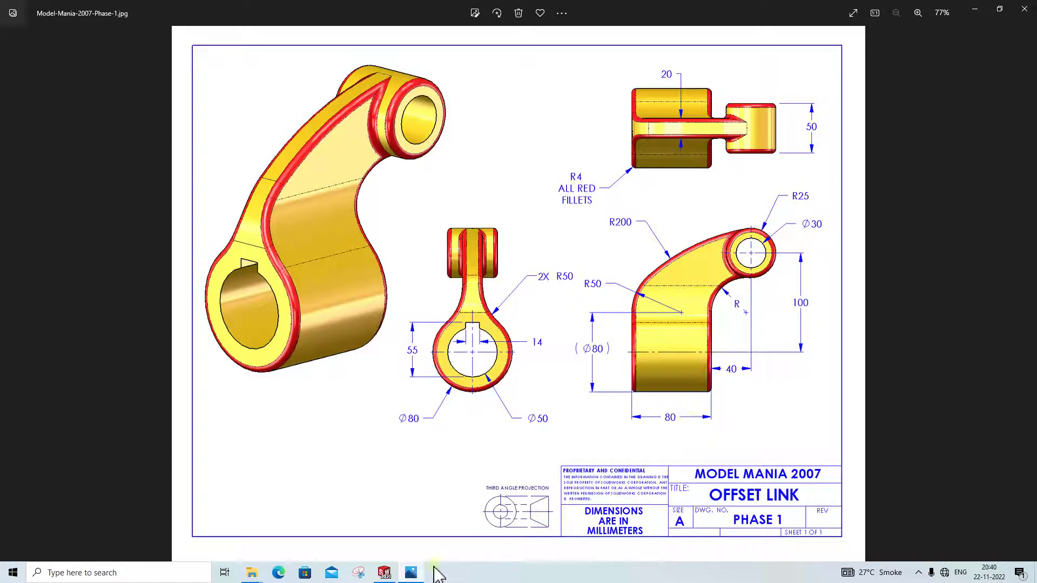
pyautogui.click(411, 571)
pyautogui.click(20, 37)
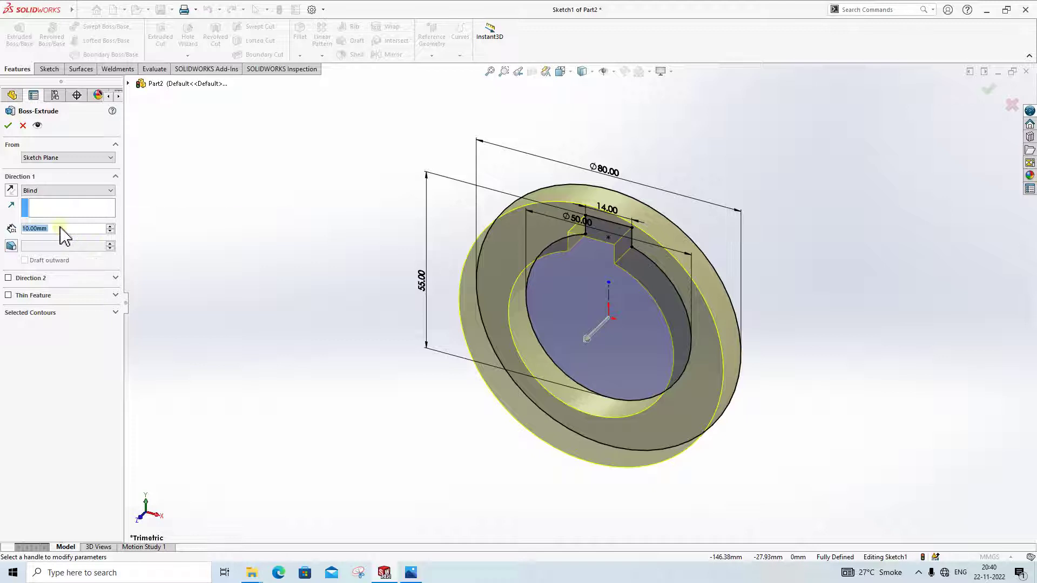
pyautogui.write('80')
pyautogui.press('Return')
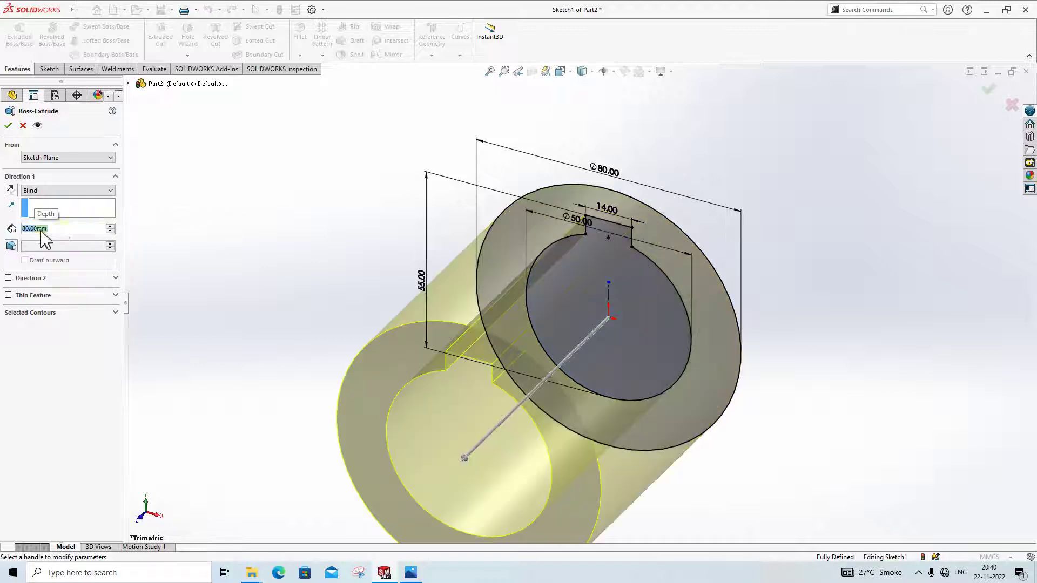
pyautogui.click(27, 190)
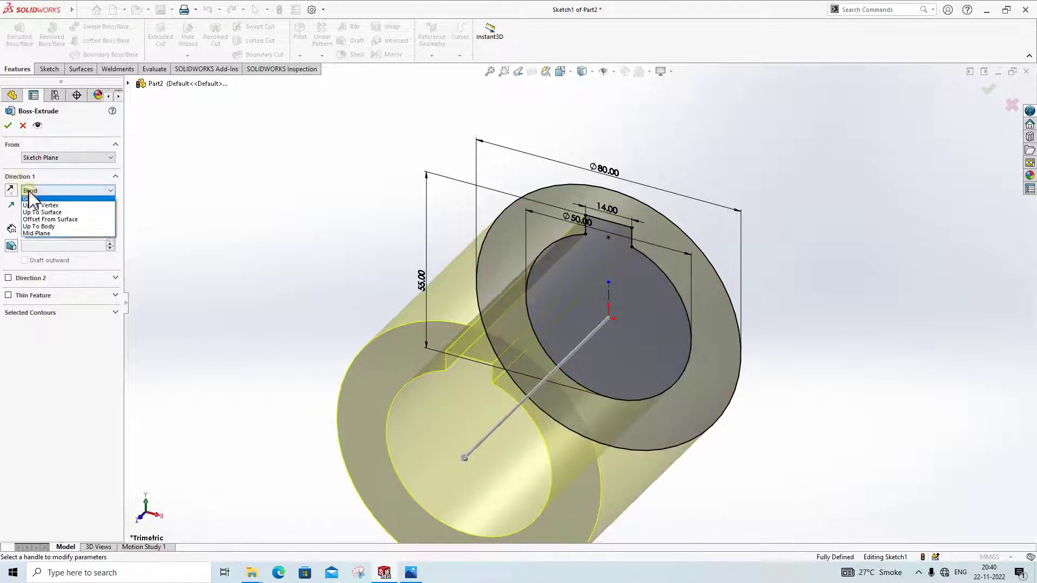
pyautogui.click(36, 235)
pyautogui.click(8, 125)
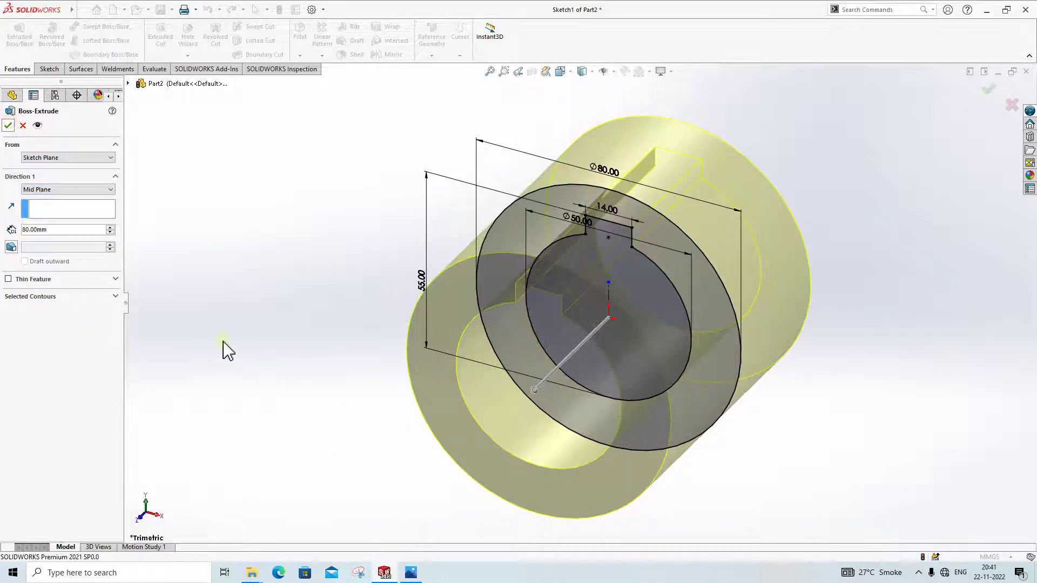
# Check the reference drawing, finish the hub extrusion and start a new sketch on the Right Plane
pyautogui.click(410, 574)
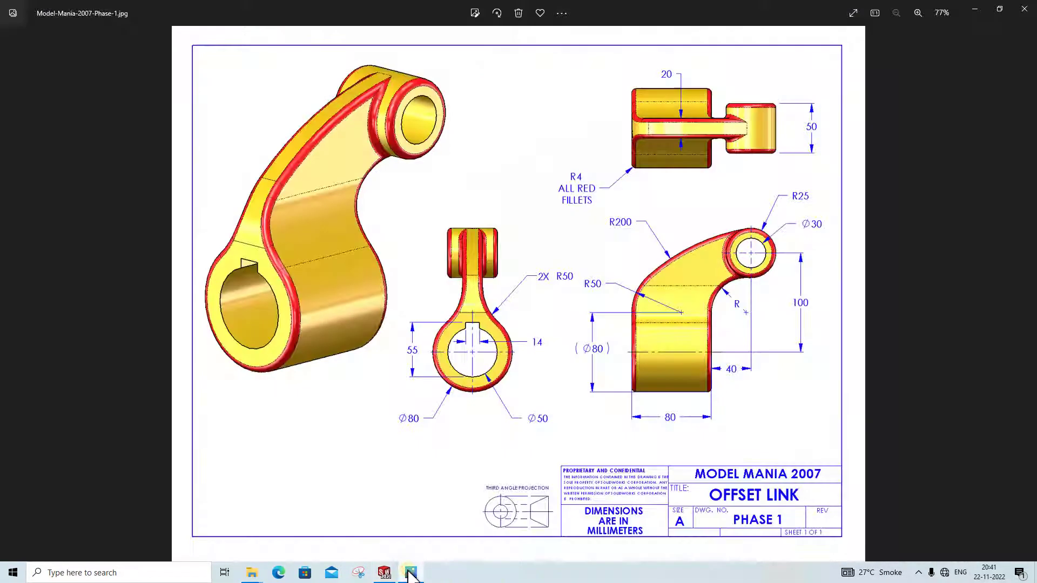
pyautogui.click(410, 573)
pyautogui.moveTo(576, 475); pyautogui.dragTo(601, 349, button='middle')
pyautogui.click(39, 193)
pyautogui.click(36, 206)
pyautogui.click(34, 217)
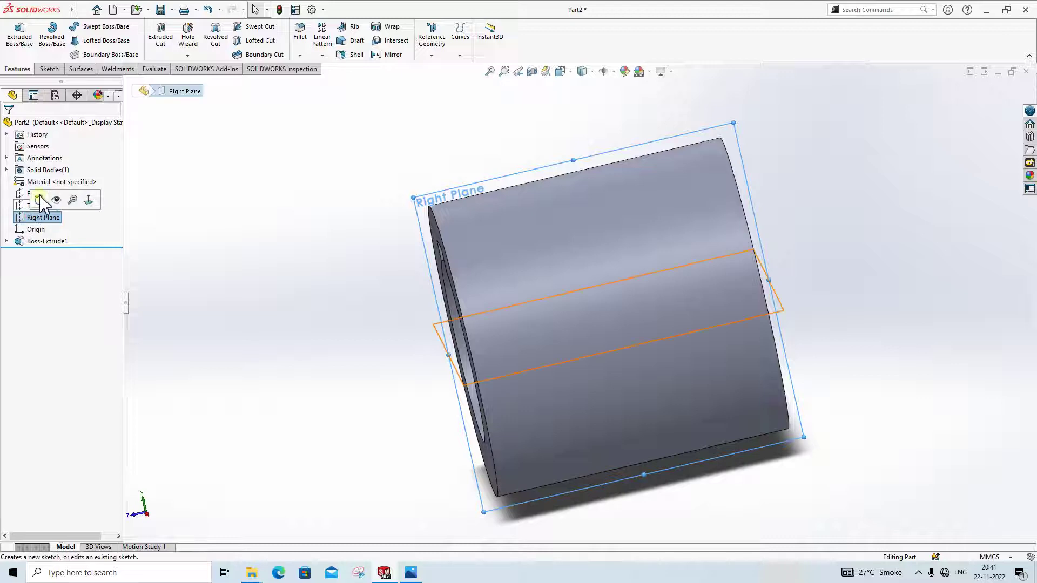
pyautogui.click(40, 199)
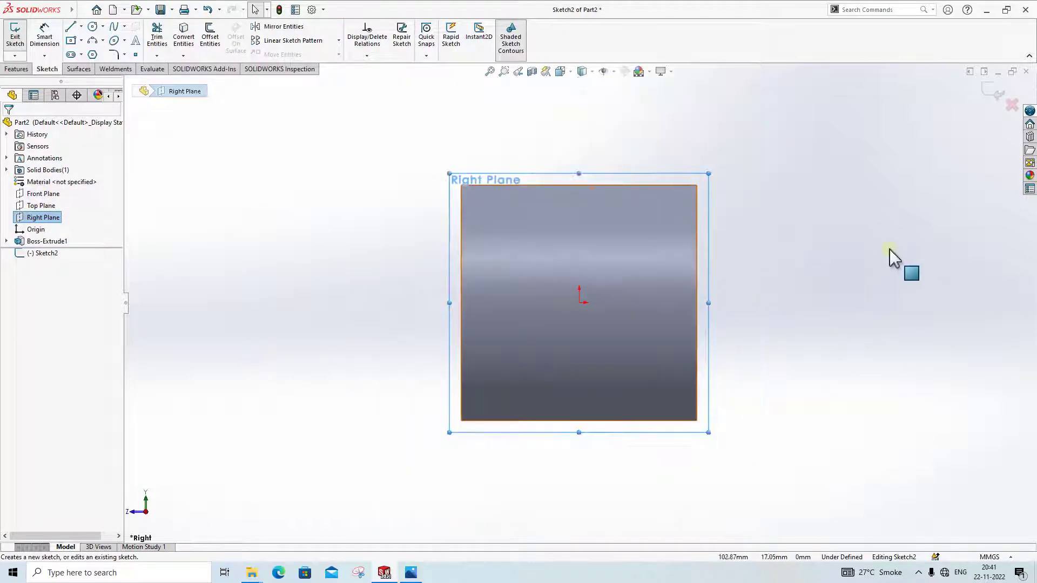
# Check the small boss in the reference drawing and sketch two concentric circles above and beside the hub, the inner about 55 mm in diameter
pyautogui.click(412, 574)
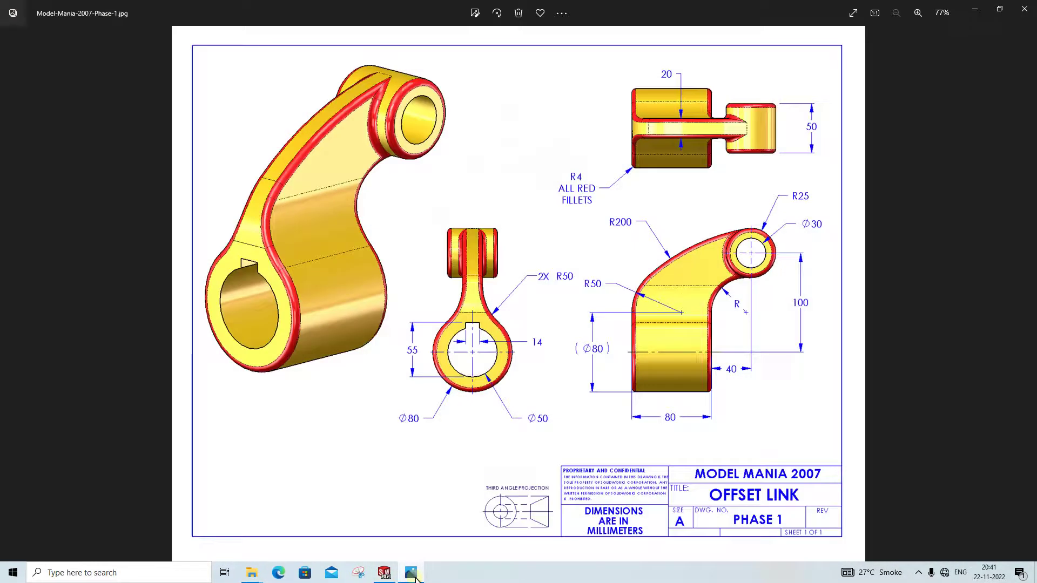
pyautogui.click(412, 574)
pyautogui.click(411, 573)
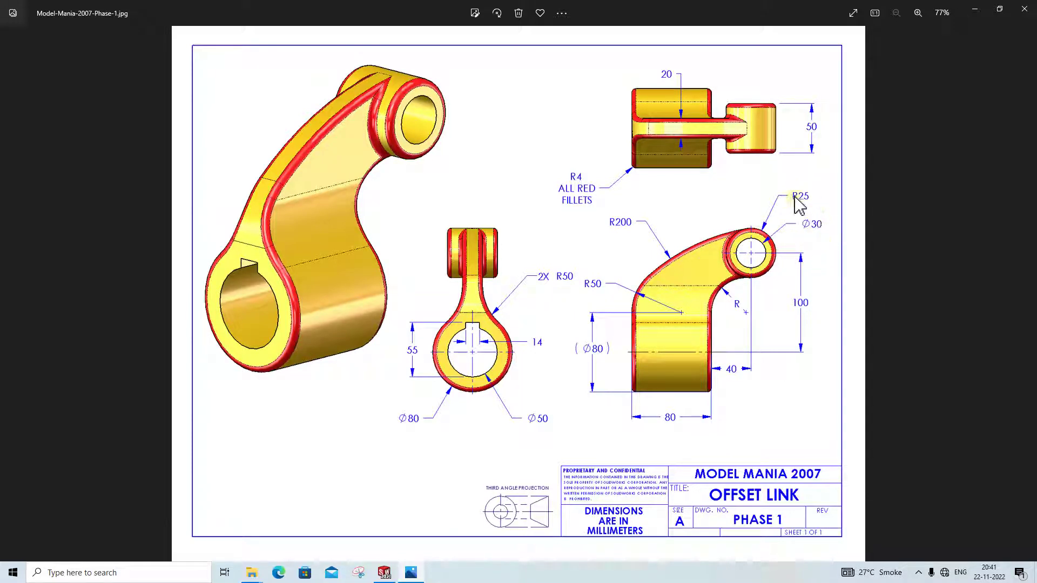
pyautogui.click(417, 566)
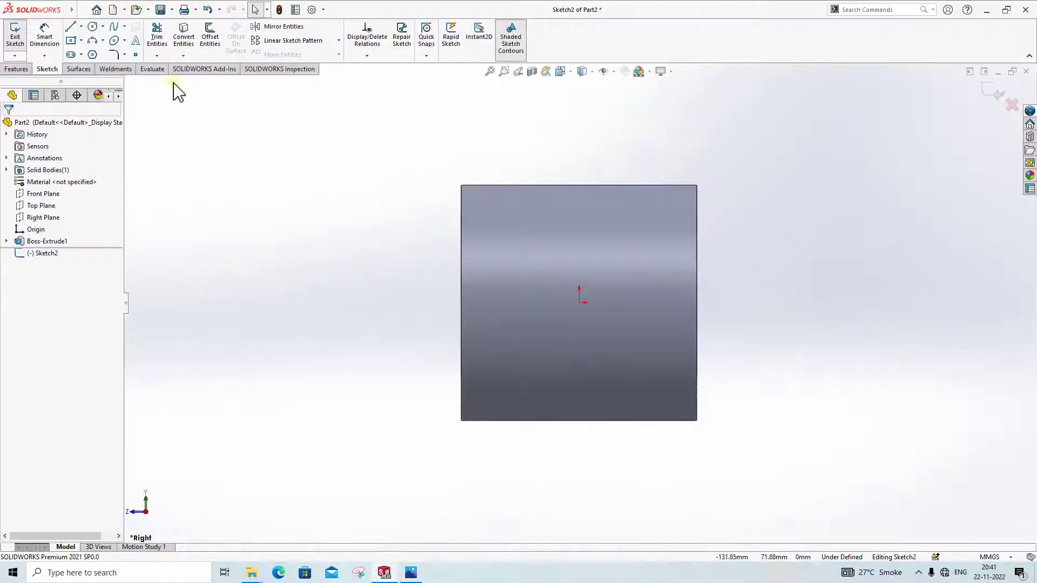
pyautogui.click(93, 27)
pyautogui.scroll(3, 759, 213)
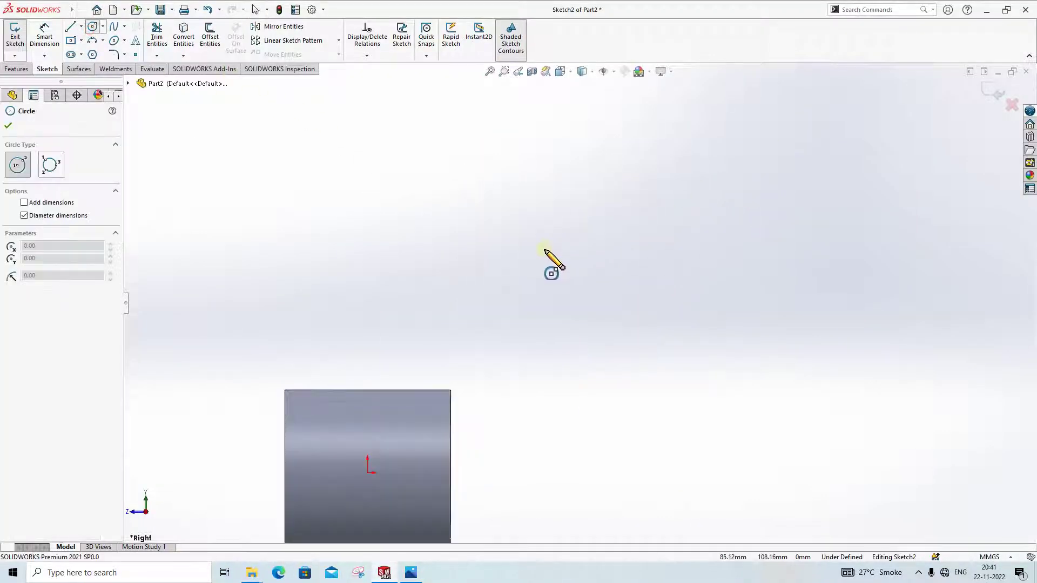
pyautogui.scroll(3, 540, 270)
pyautogui.click(603, 262)
pyautogui.click(594, 301)
pyautogui.click(603, 262)
pyautogui.click(662, 230)
# Dimension the inner circle's diameter as 30 mm and the outer circle's diameter as 50 mm
pyautogui.click(44, 35)
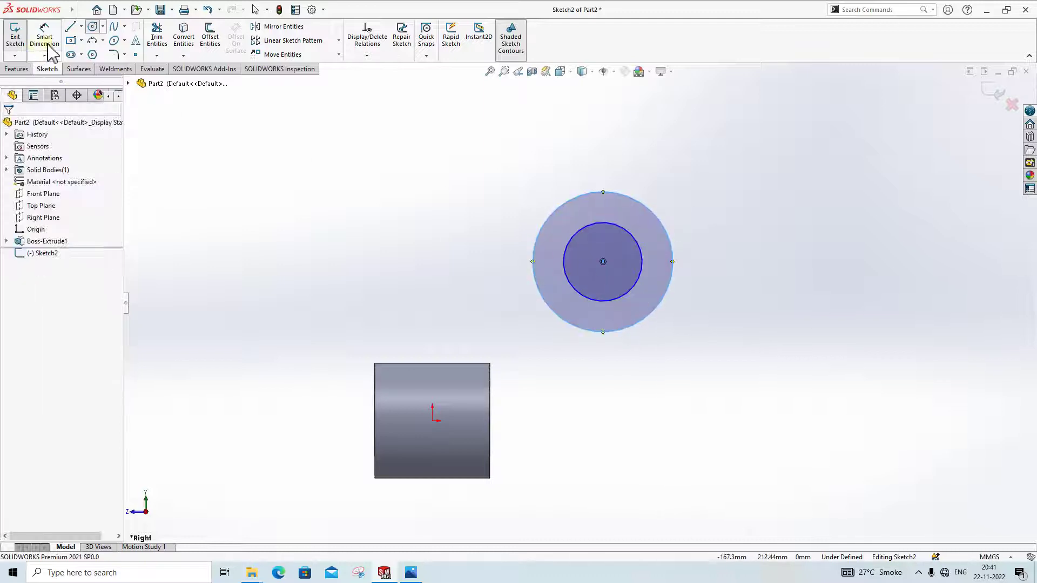
pyautogui.click(629, 233)
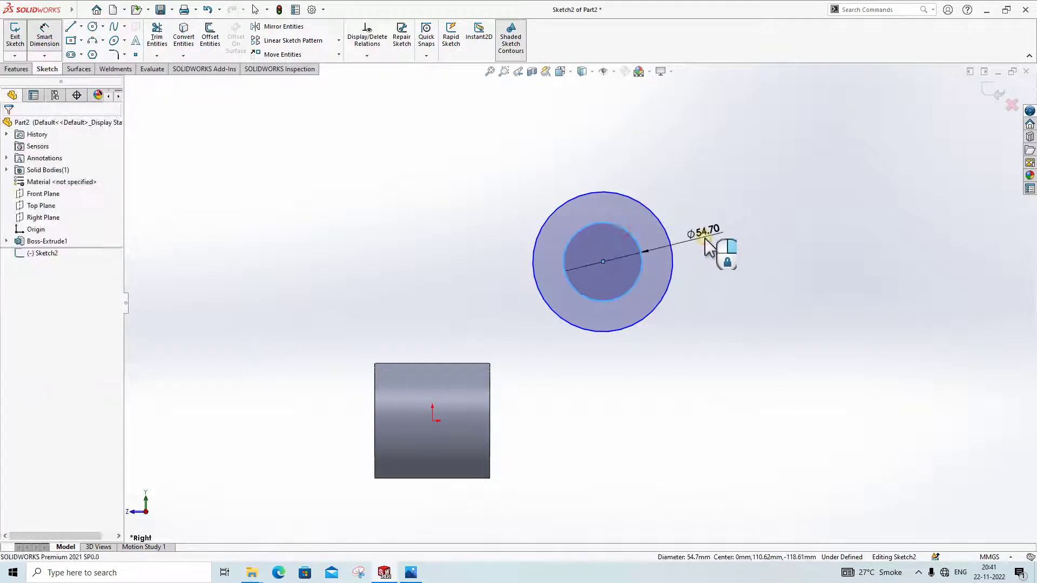
pyautogui.click(707, 244)
pyautogui.press('Return')
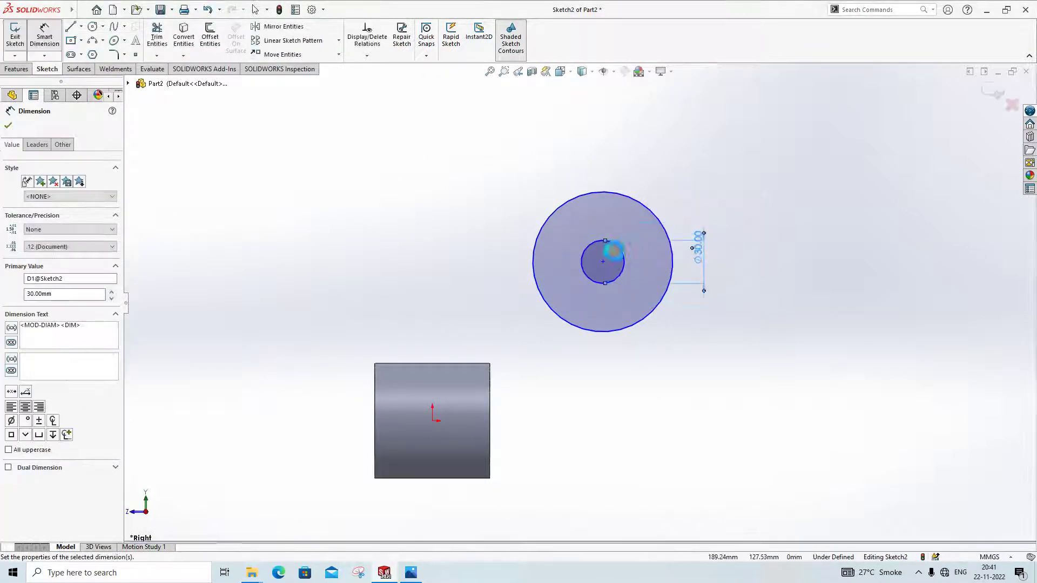
pyautogui.click(610, 193)
pyautogui.click(626, 176)
pyautogui.write('50')
pyautogui.press('Return')
# Check the boss offset in the drawing and dimension the circles' centre 40 mm horizontally from the hub's nearer end face
pyautogui.click(412, 573)
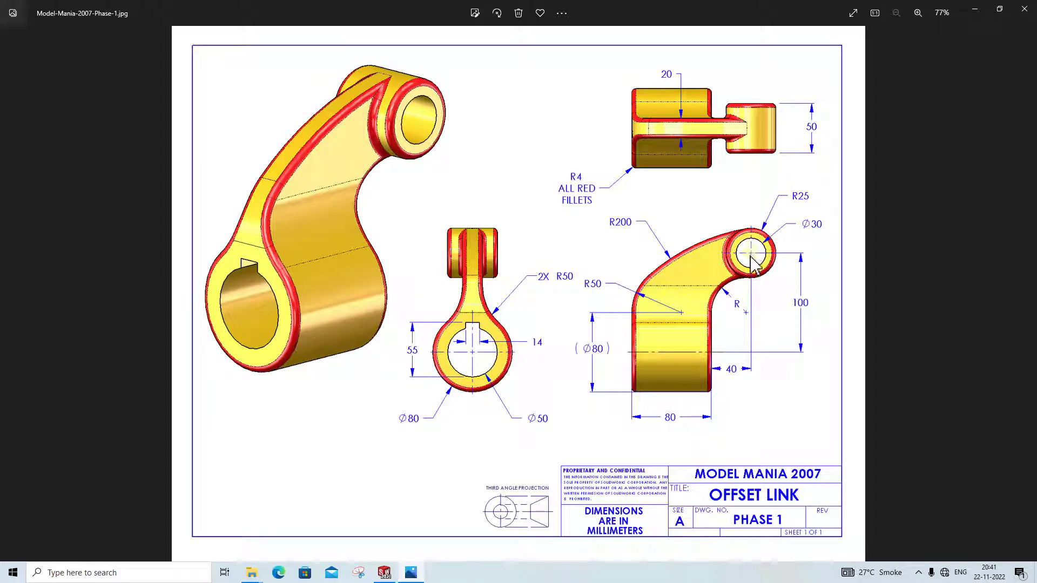
pyautogui.click(413, 574)
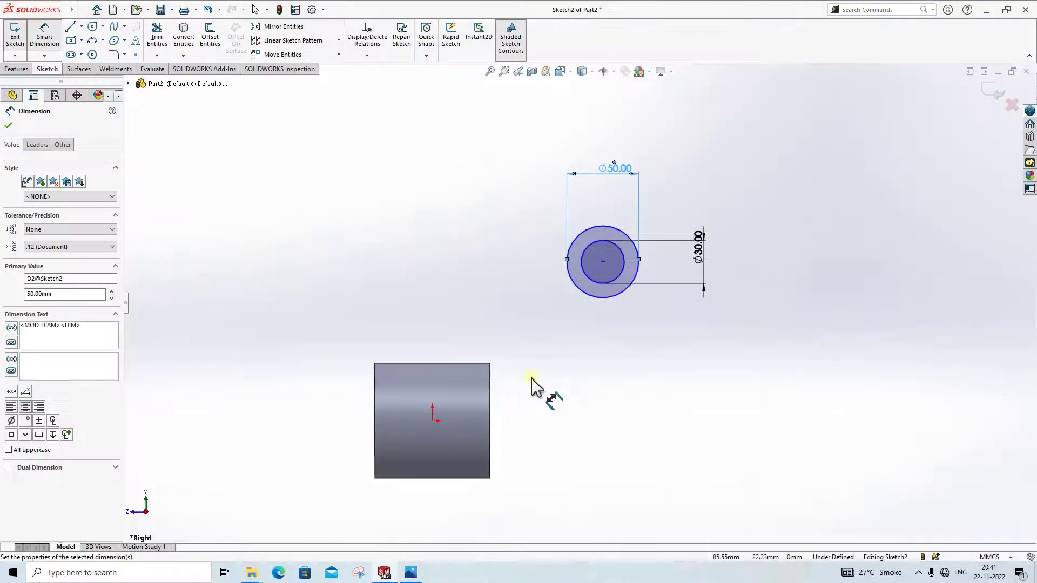
pyautogui.click(490, 400)
pyautogui.click(603, 261)
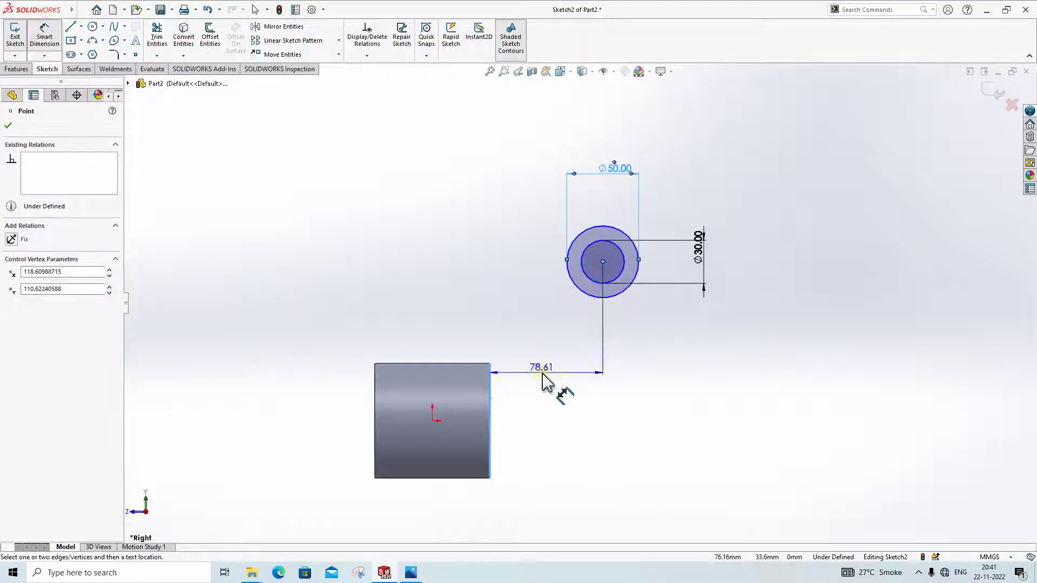
pyautogui.click(543, 378)
pyautogui.write('5')
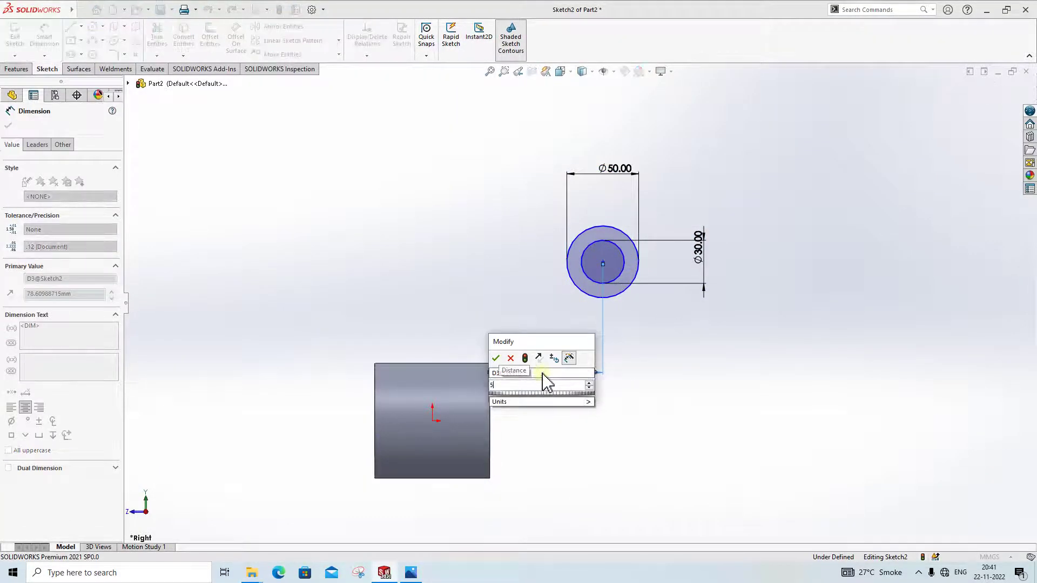
pyautogui.write('0')
pyautogui.press('Return')
# Check the boss height in the drawing and dimension the circles' centre 100 mm vertically above the origin
pyautogui.click(410, 572)
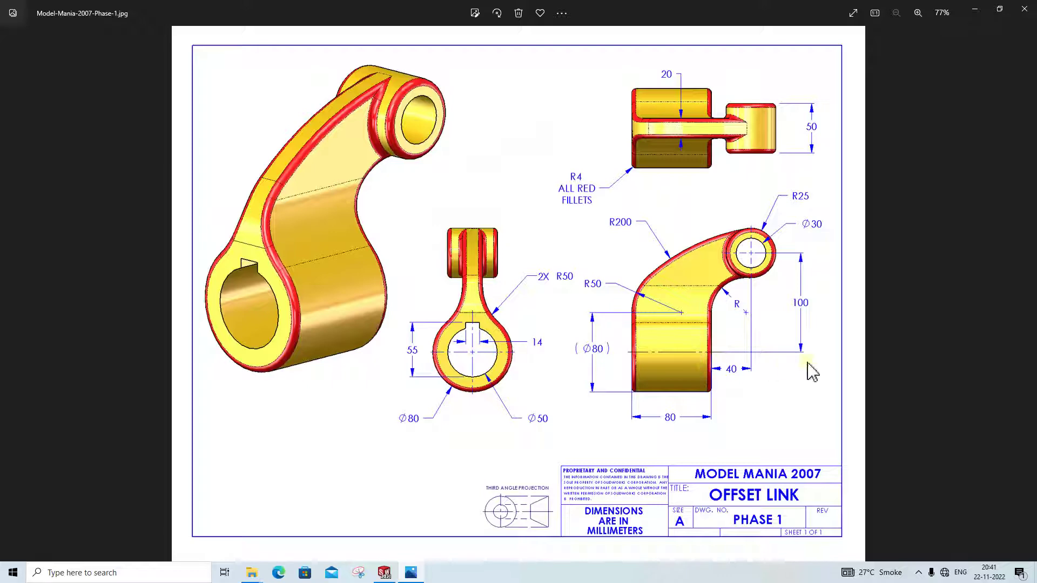
pyautogui.click(424, 574)
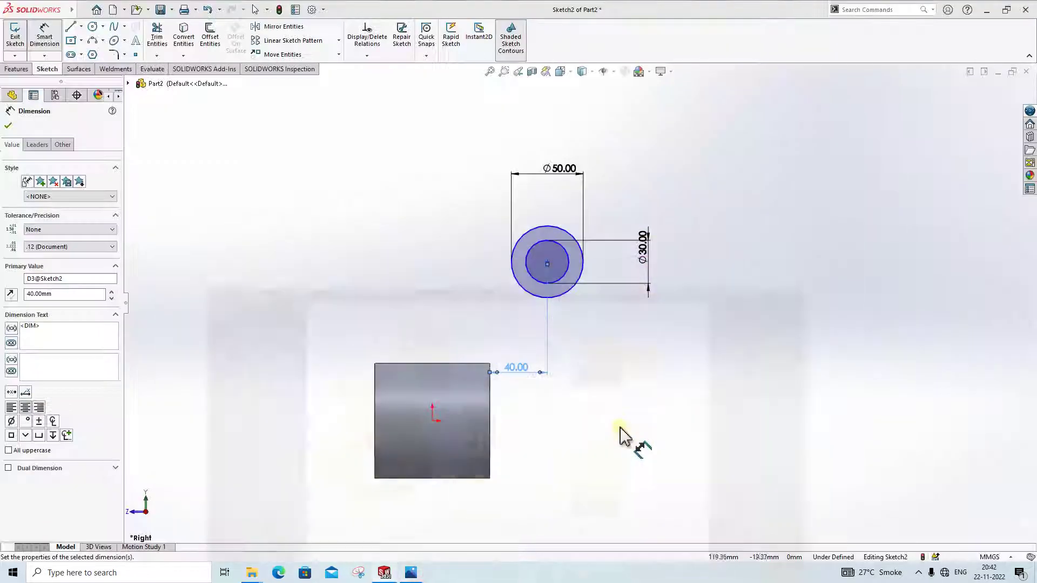
pyautogui.click(547, 264)
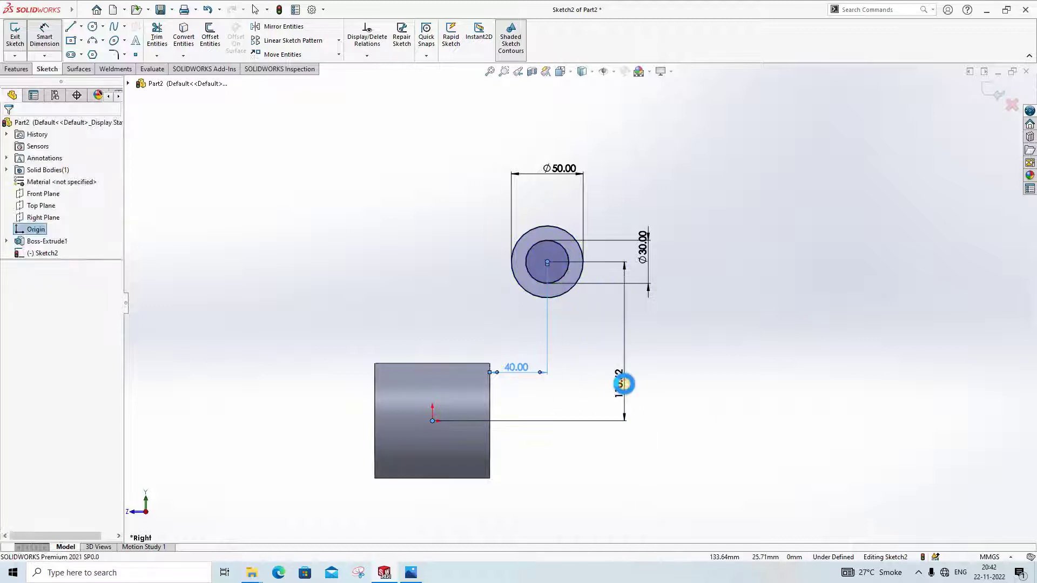
pyautogui.click(621, 381)
pyautogui.write('100')
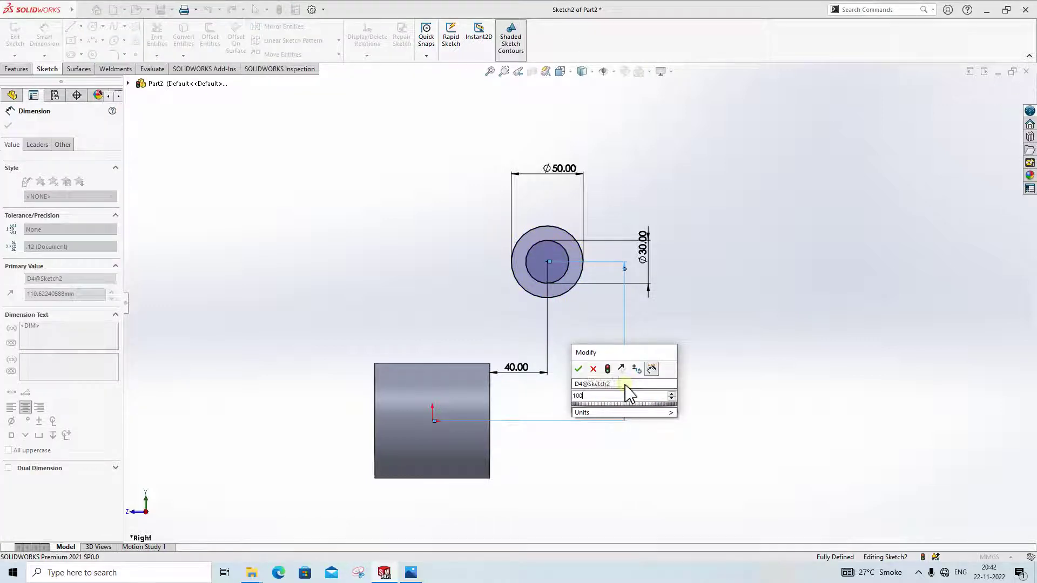
pyautogui.press('Return')
pyautogui.press('Escape')
# Check the boss length in the drawing and extrude the ring profile 50 mm with the Mid Plane end condition
pyautogui.click(411, 574)
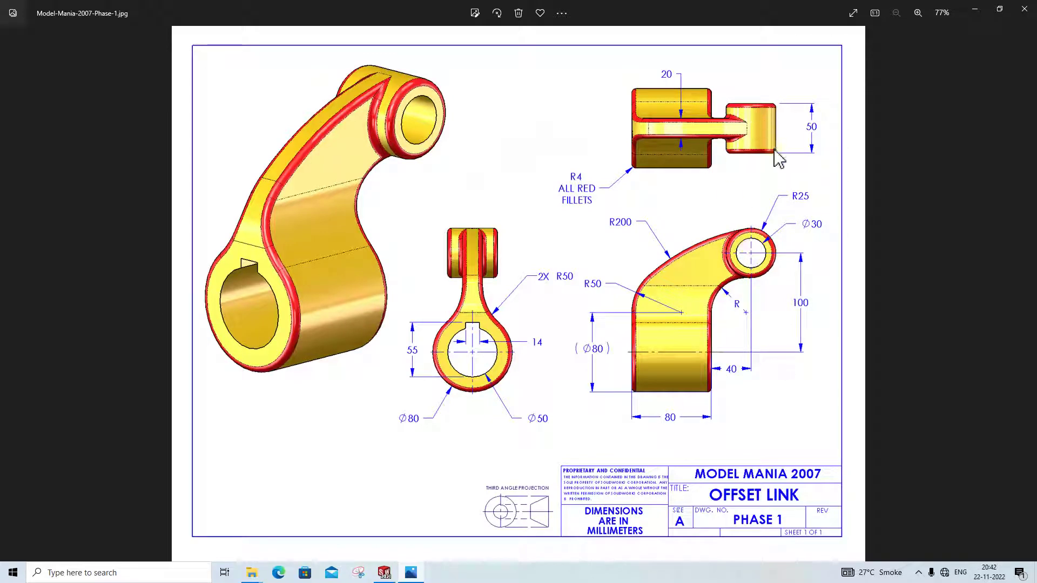
pyautogui.click(410, 574)
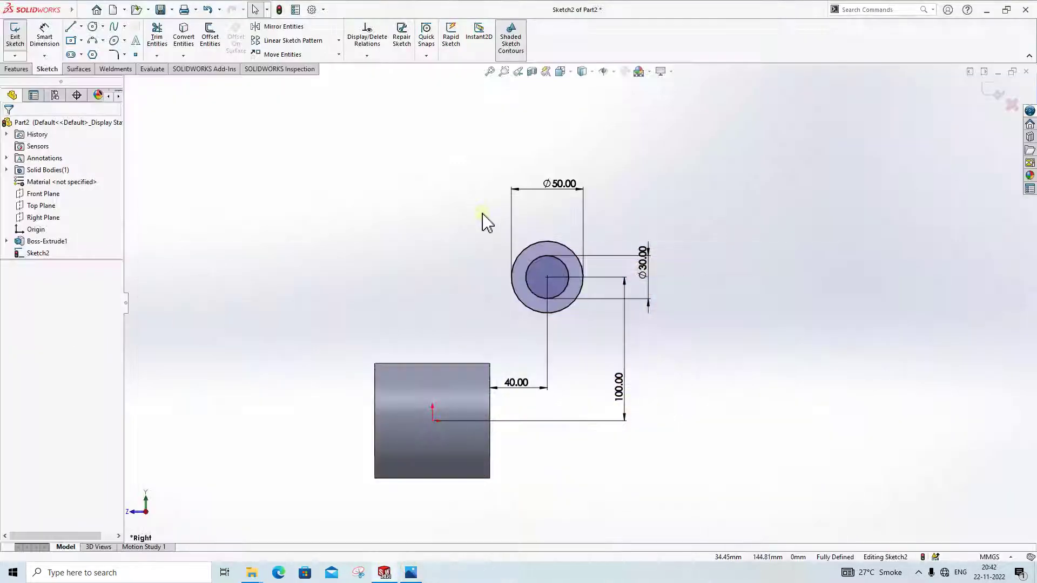
pyautogui.click(15, 69)
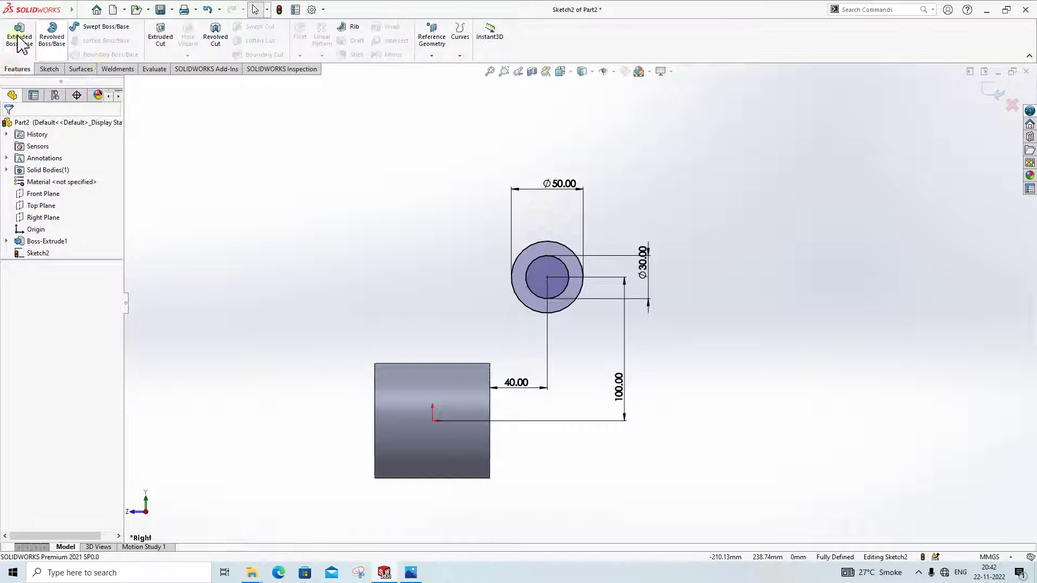
pyautogui.click(20, 35)
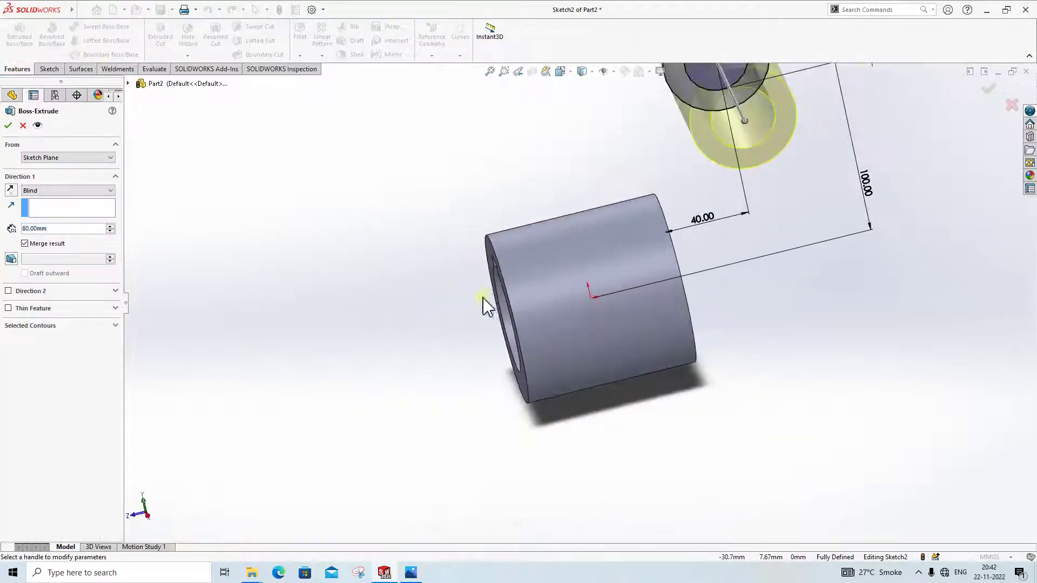
pyautogui.click(35, 190)
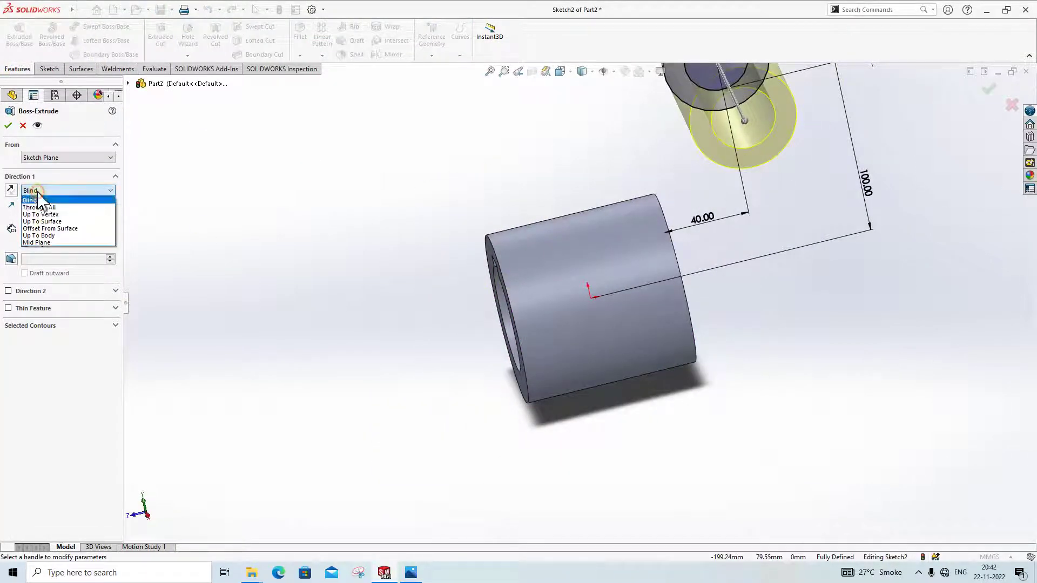
pyautogui.click(46, 242)
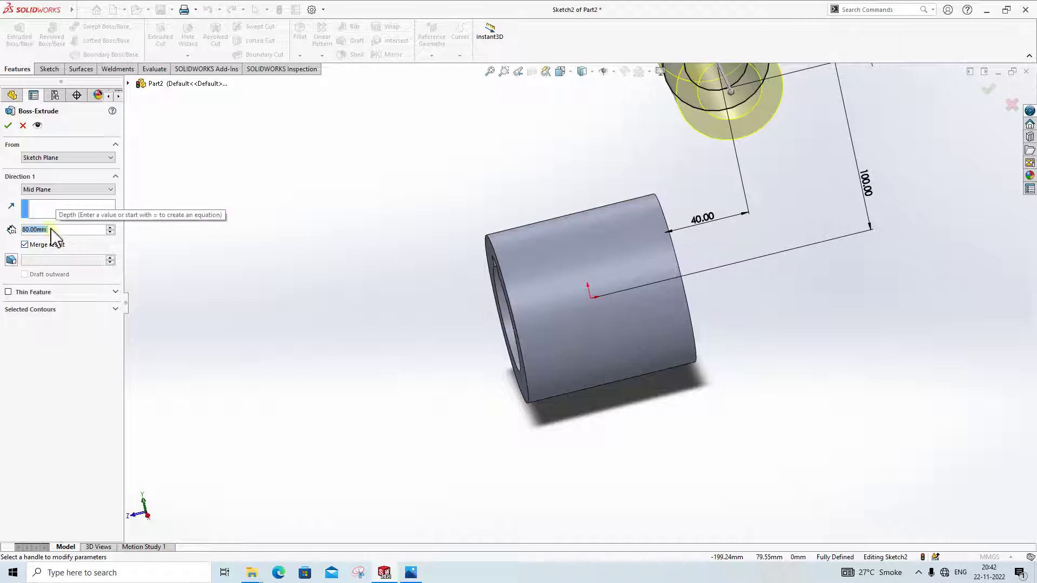
pyautogui.write('50')
pyautogui.press('Return')
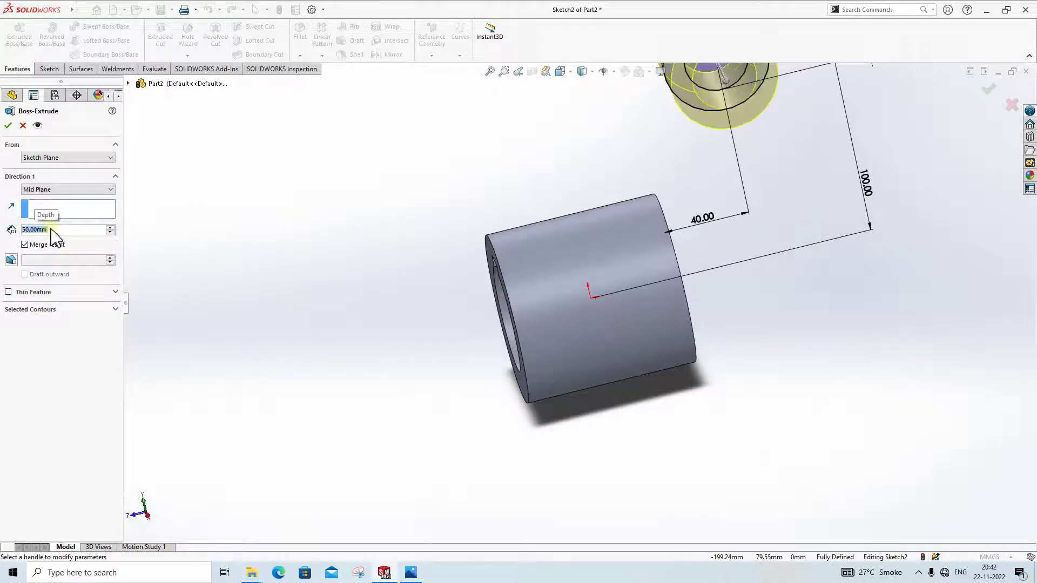
pyautogui.click(8, 126)
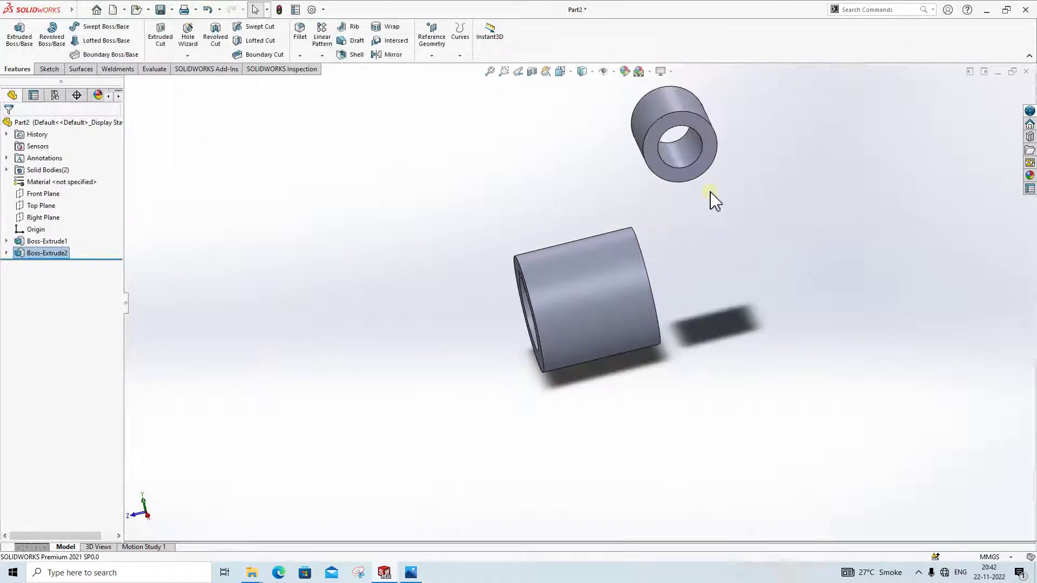
pyautogui.press('f')
# Consult the drawing and sketch a vertical line on the Right Plane from the hub's upper-left corner up to the height of the small boss's top
pyautogui.click(411, 573)
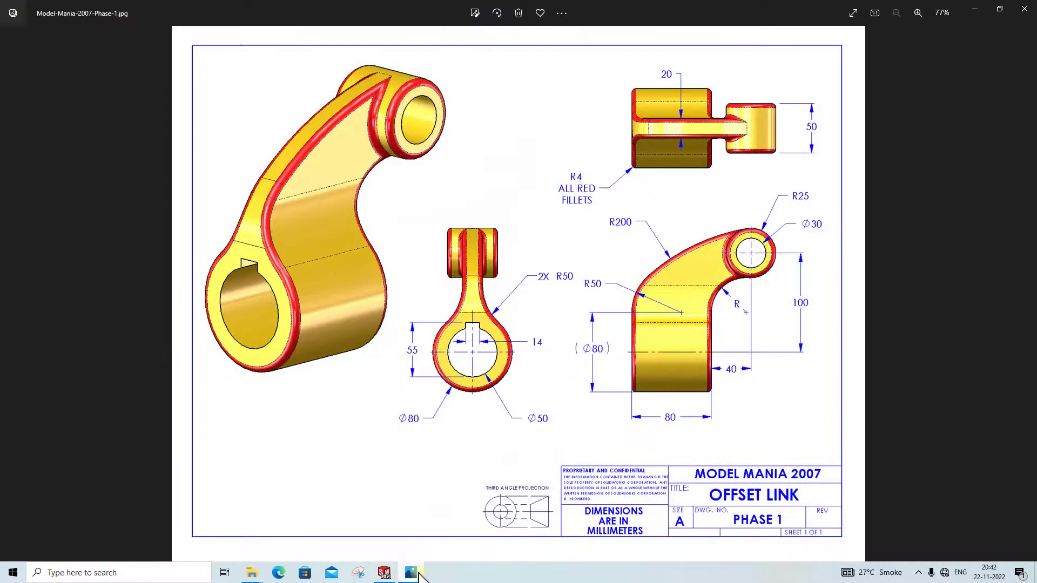
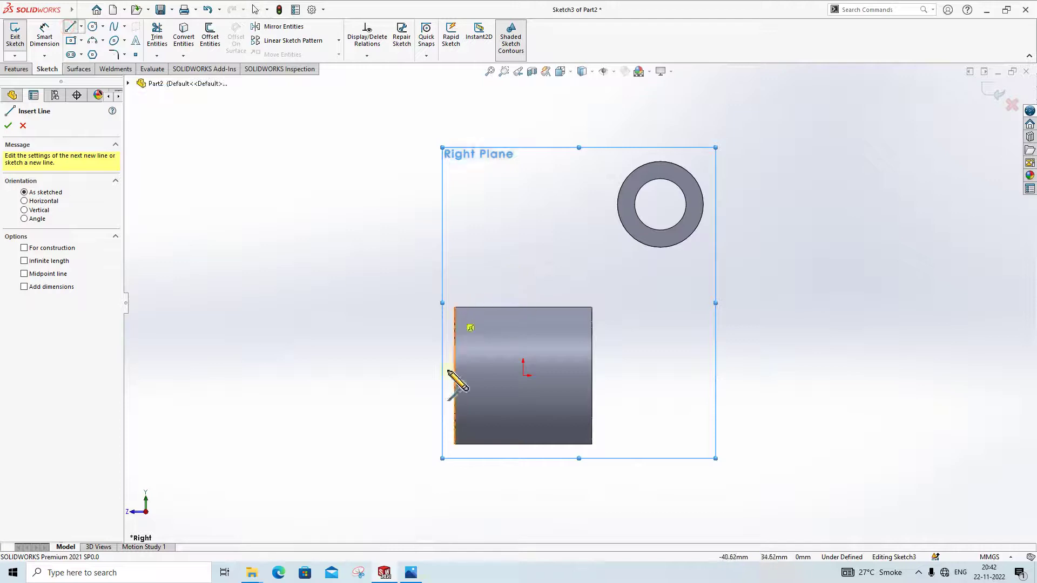
pyautogui.click(413, 577)
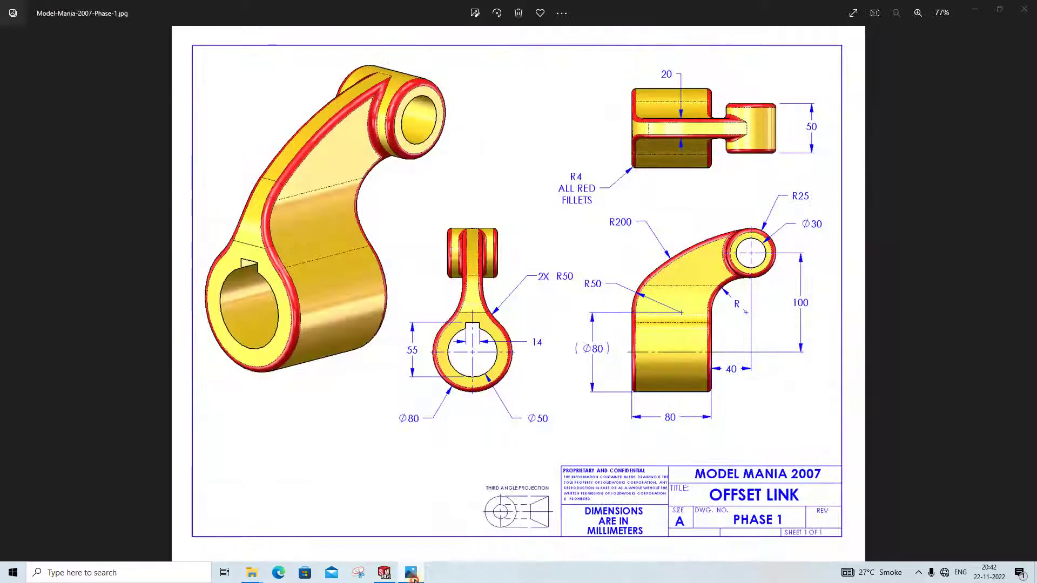
pyautogui.click(413, 577)
pyautogui.click(455, 307)
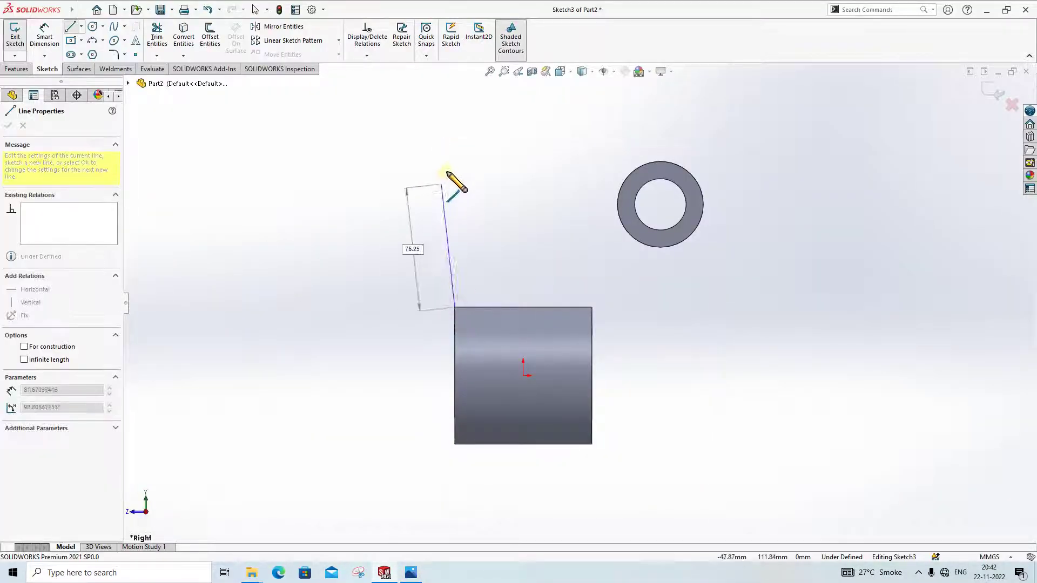
pyautogui.click(455, 162)
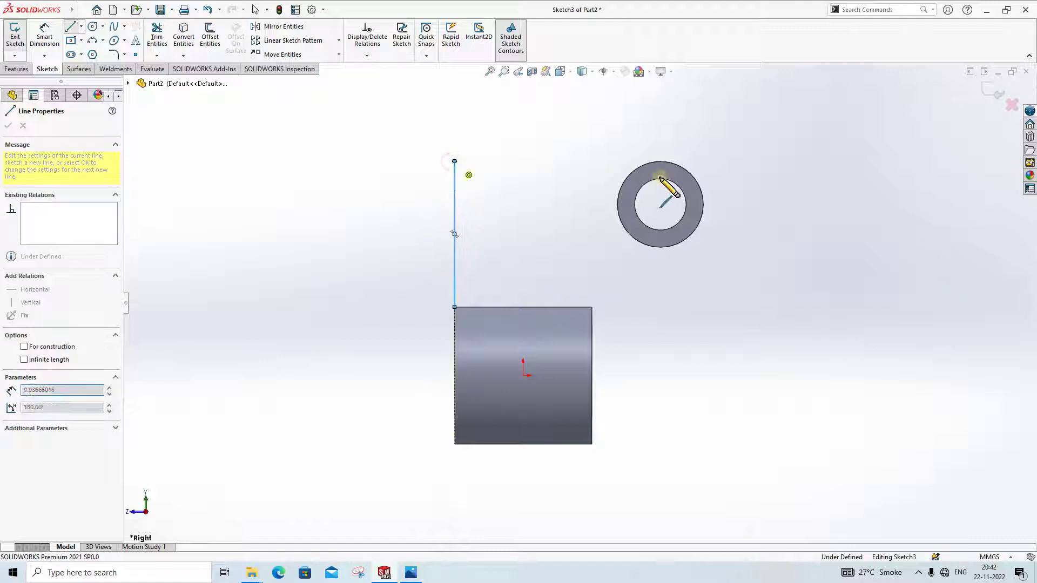
pyautogui.press('Escape')
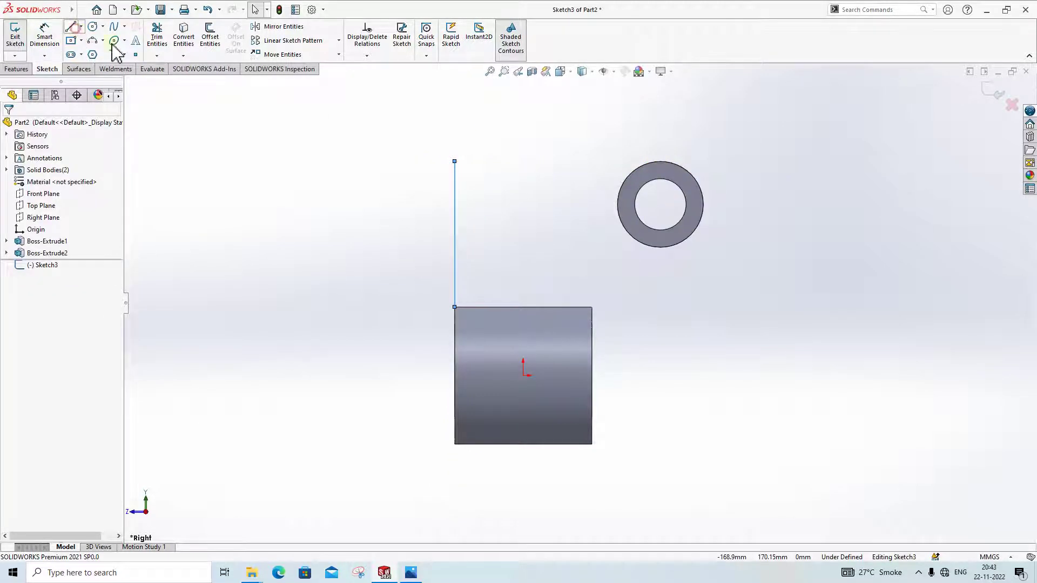
# Sketch a horizontal line leftward from the small boss's topmost point and join its free end to the vertical line's upper end
pyautogui.click(660, 162)
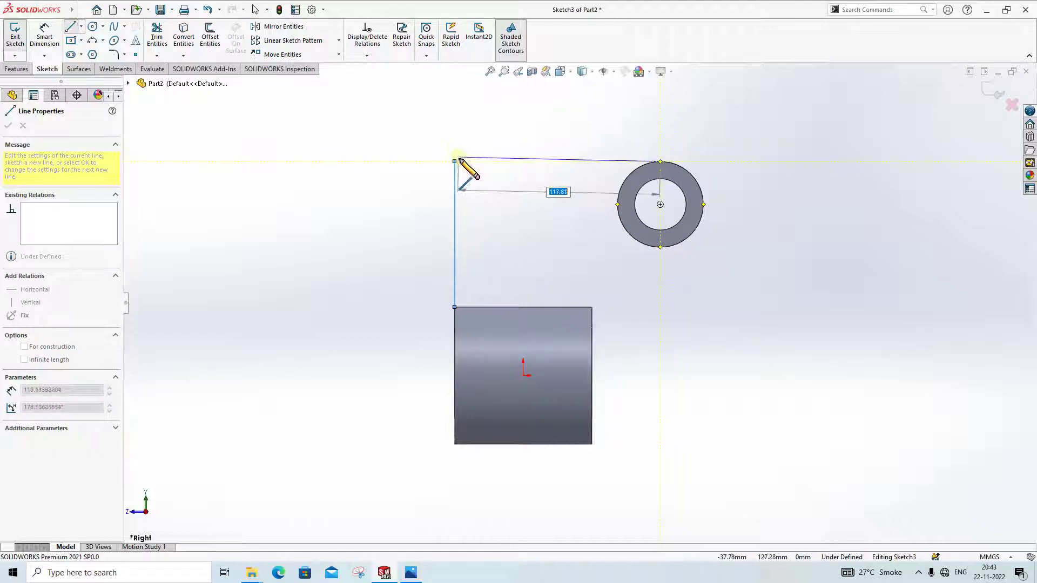
pyautogui.click(418, 160)
pyautogui.scroll(3, 453, 161)
pyautogui.press('Escape')
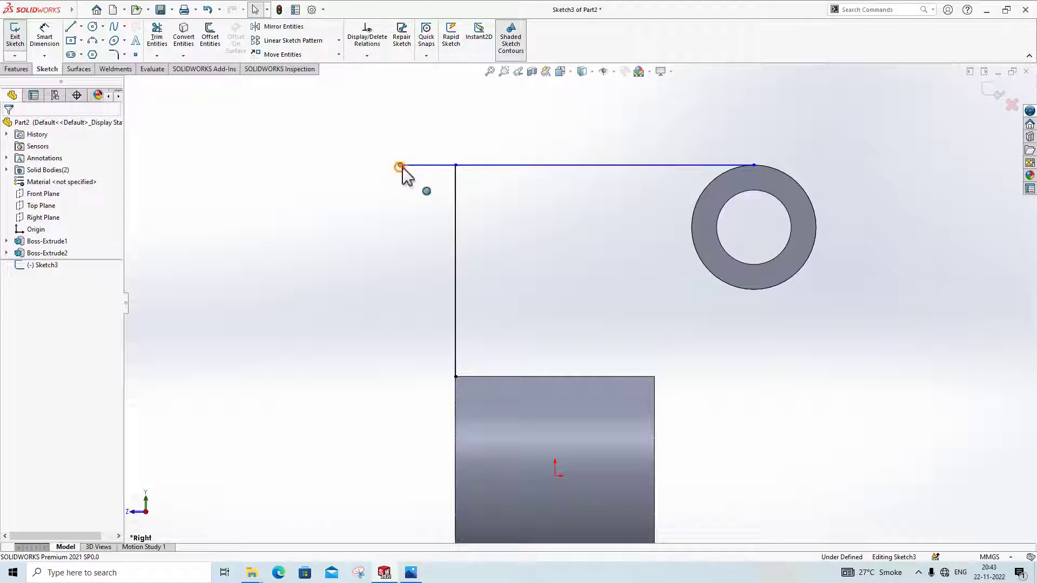
pyautogui.moveTo(401, 167); pyautogui.dragTo(455, 165)
pyautogui.scroll(-3, 598, 280)
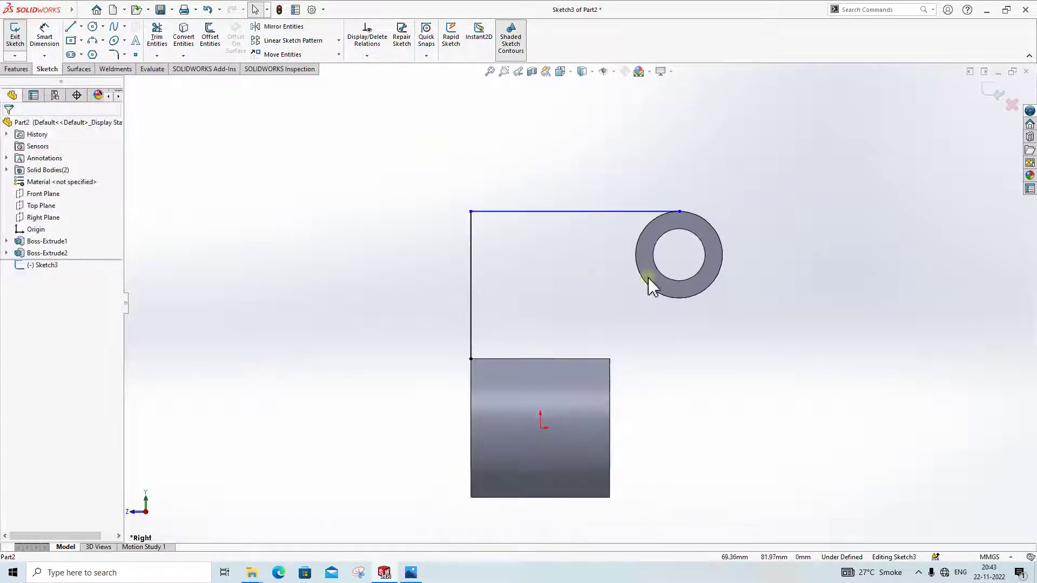
# Try to reposition the horizontal line's end along the small boss's outer edge toward its topmost point
pyautogui.moveTo(531, 216); pyautogui.dragTo(637, 254)
pyautogui.click(636, 249)
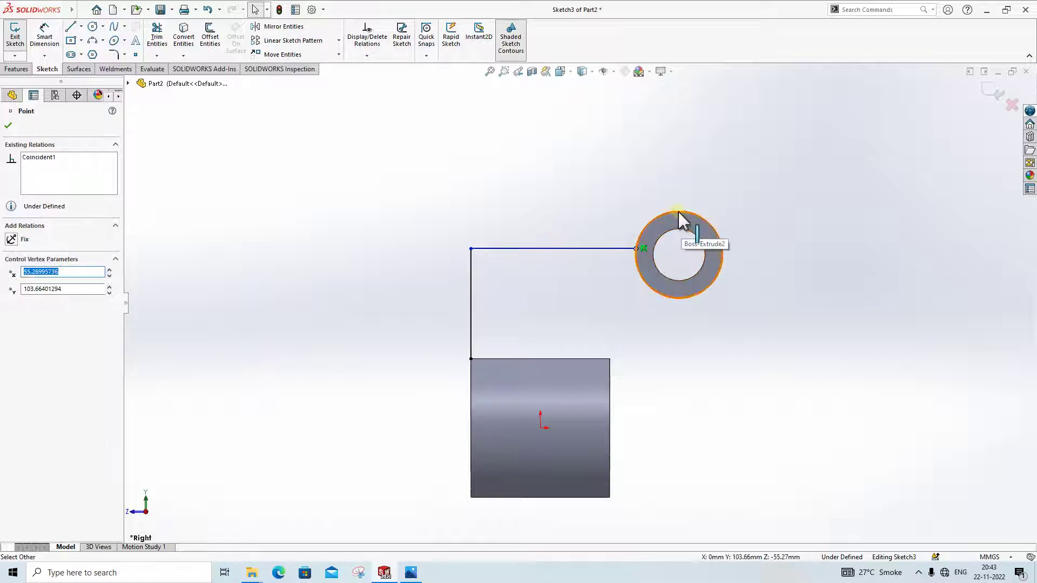
pyautogui.scroll(3, 679, 218)
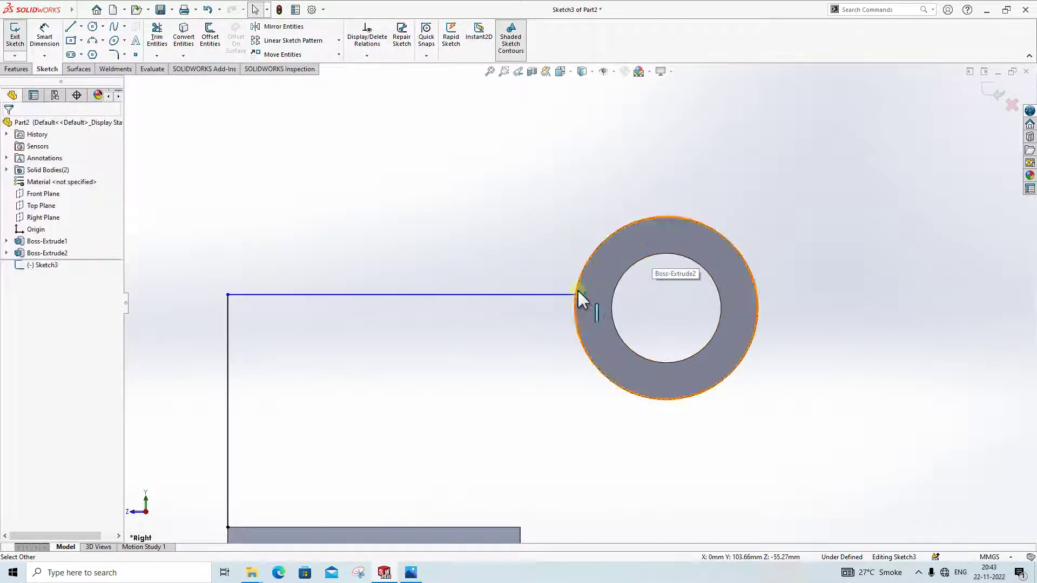
pyautogui.moveTo(579, 294); pyautogui.dragTo(595, 265)
pyautogui.click(792, 366)
pyautogui.scroll(-3, 791, 366)
pyautogui.scroll(3, 621, 274)
pyautogui.scroll(-3, 678, 235)
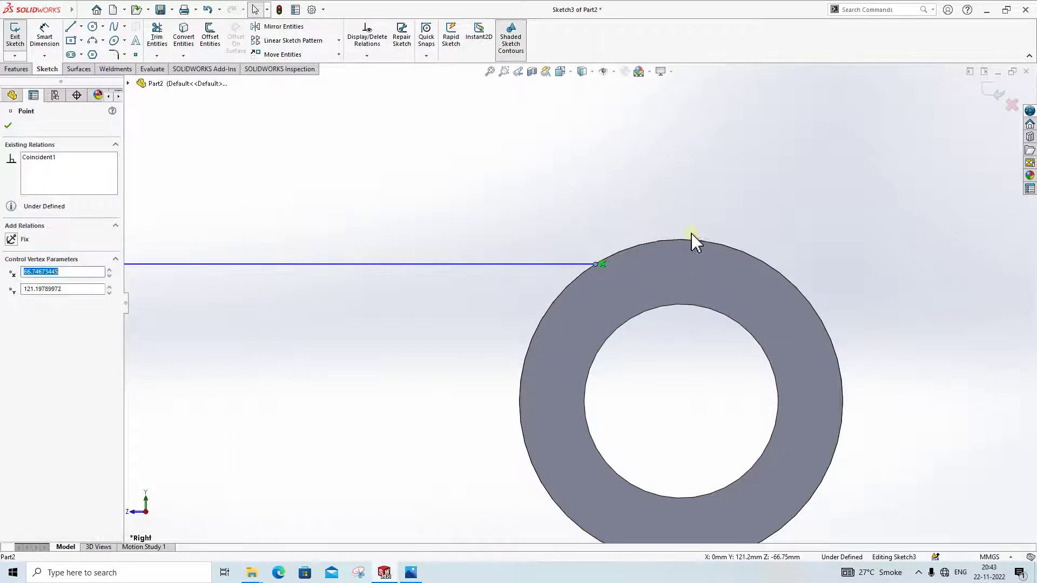
pyautogui.click(679, 244)
pyautogui.scroll(-4, 670, 241)
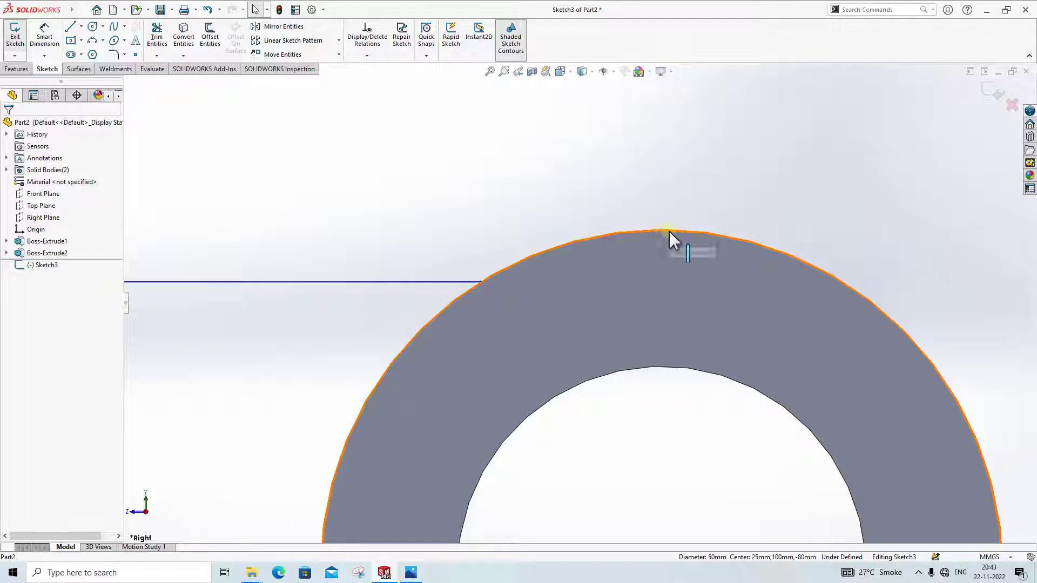
pyautogui.scroll(4, 650, 372)
# Sketch a vertical centerline from the small boss's centre up to the topmost point of its outer edge
pyautogui.click(81, 26)
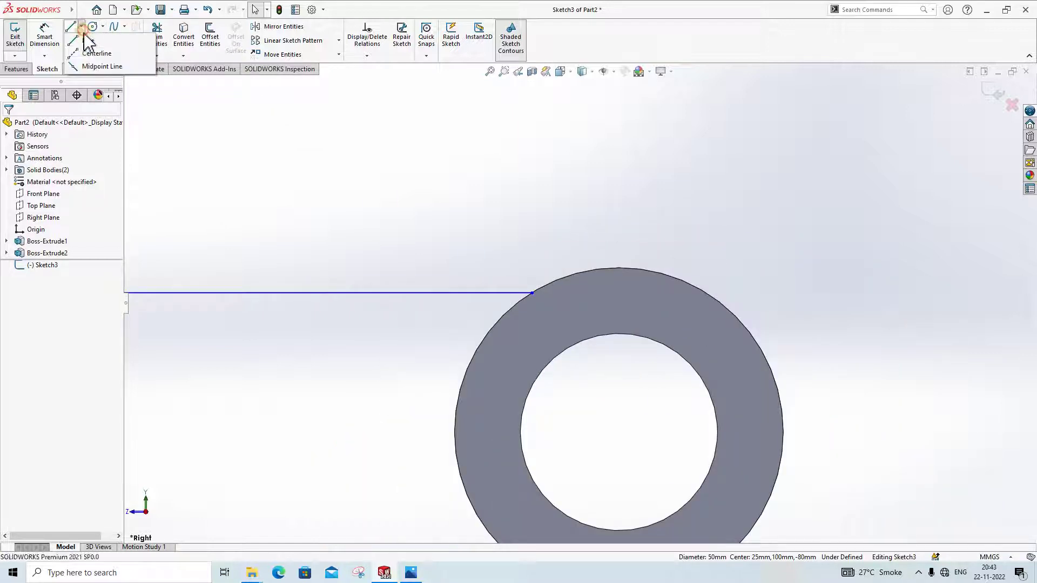
pyautogui.click(103, 62)
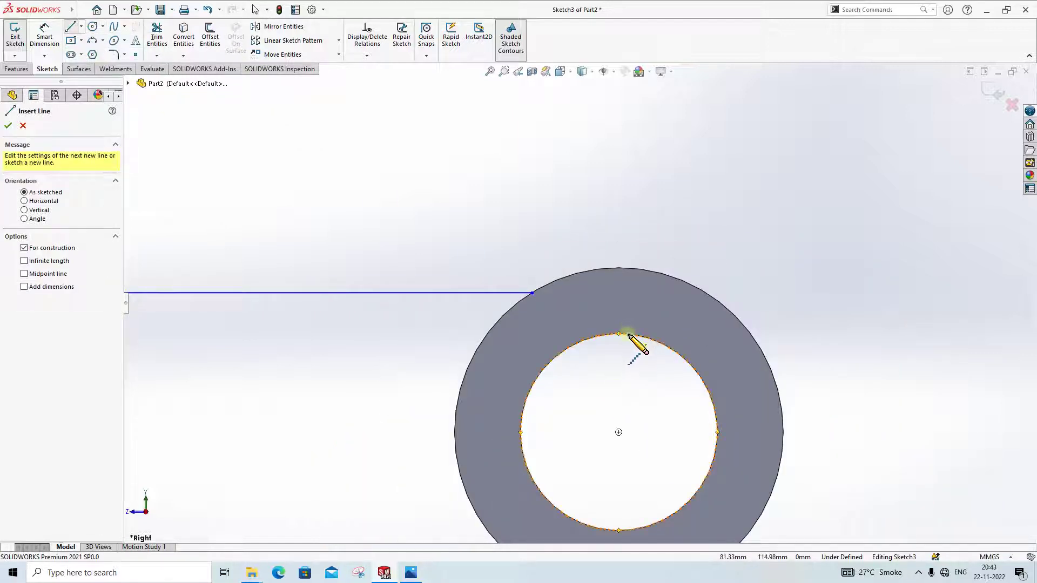
pyautogui.click(619, 432)
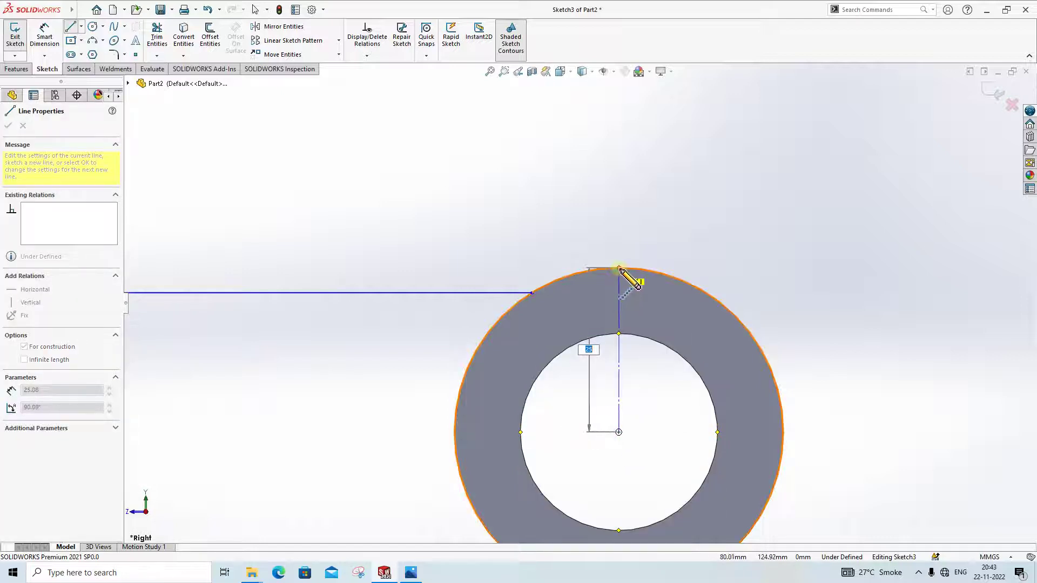
pyautogui.click(619, 268)
pyautogui.press('Escape')
# Make the horizontal line's end at the small boss coincident with the vertical centerline
pyautogui.click(532, 293)
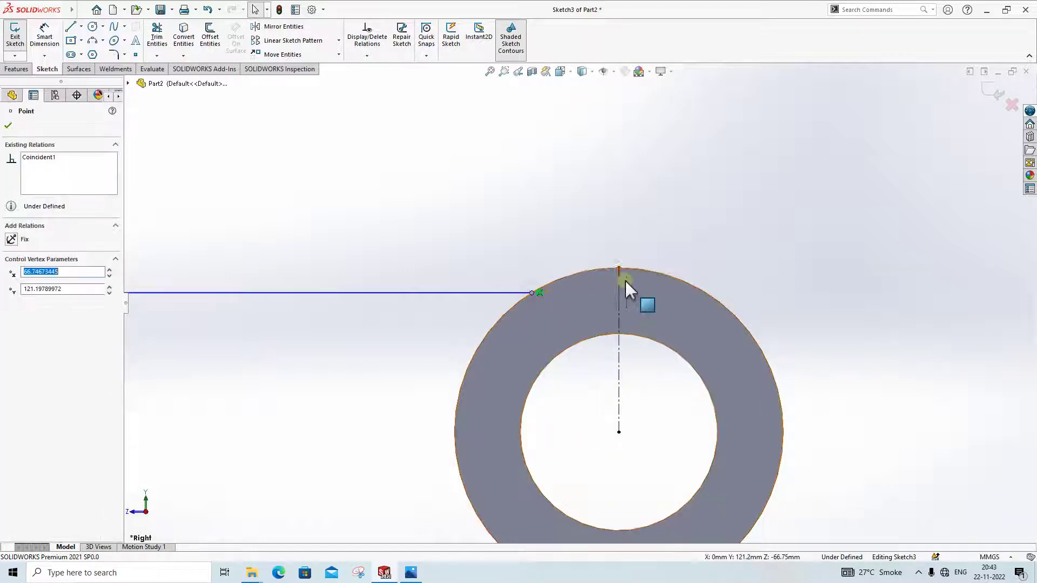
pyautogui.keyDown('ctrl'); pyautogui.click(619, 281); pyautogui.keyUp('ctrl')
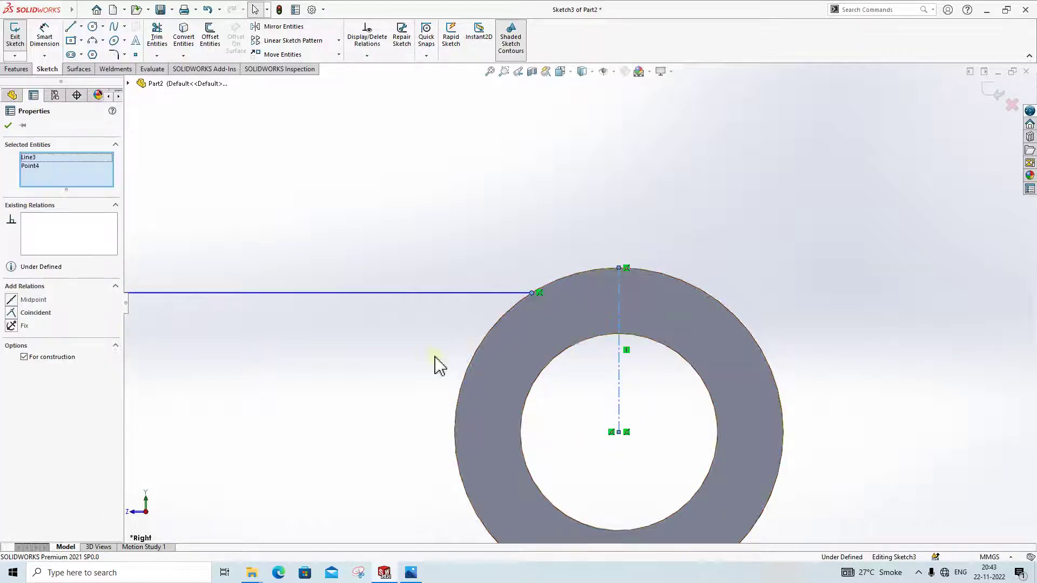
pyautogui.click(33, 314)
pyautogui.click(331, 371)
pyautogui.scroll(4, 586, 302)
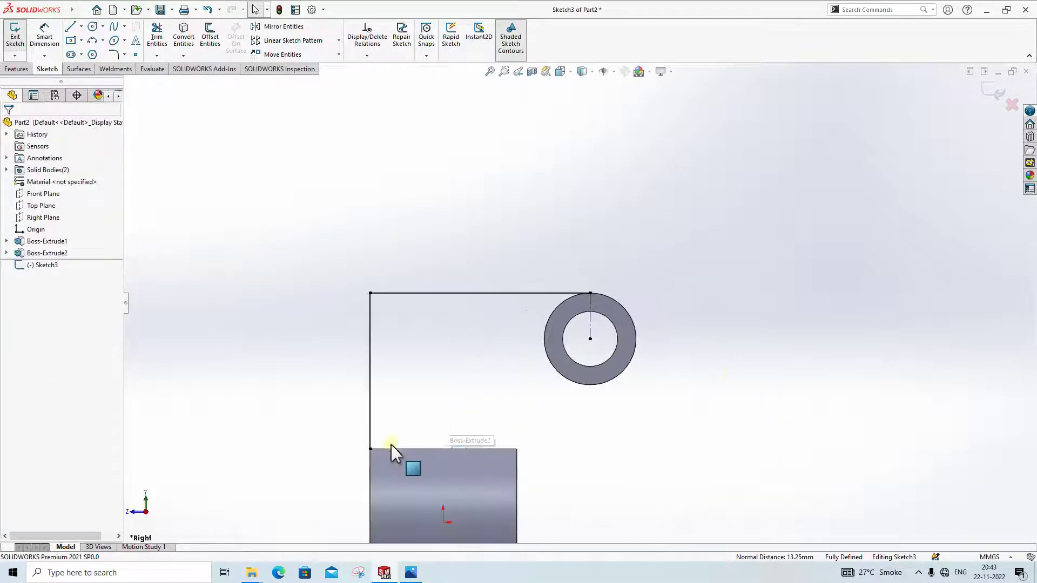
# Consult the drawing and sketch a 25 mm radius circle from the small boss's centre through the centerline's upper end
pyautogui.scroll(-2, 394, 456)
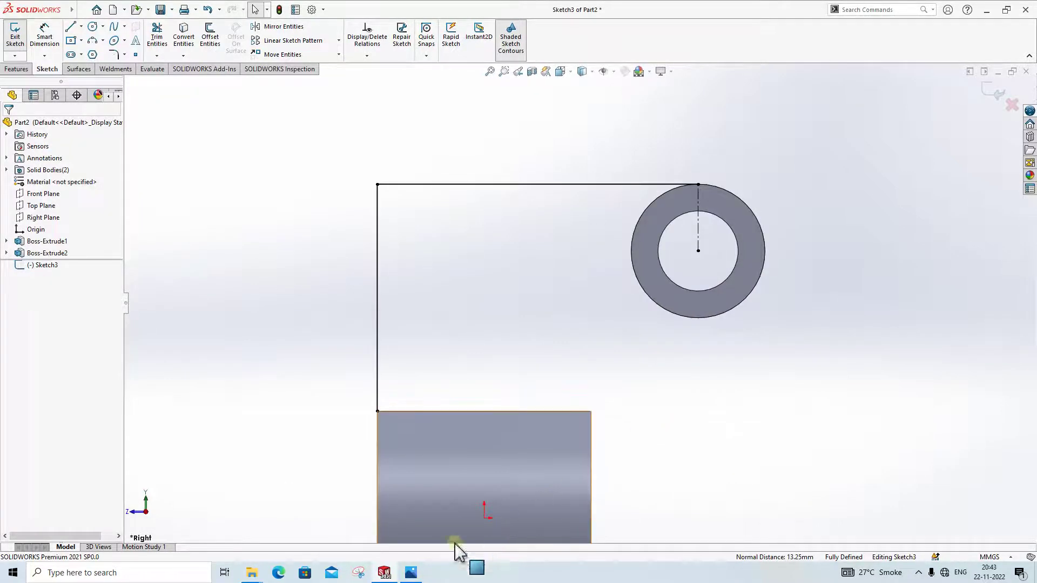
pyautogui.click(411, 572)
pyautogui.click(410, 573)
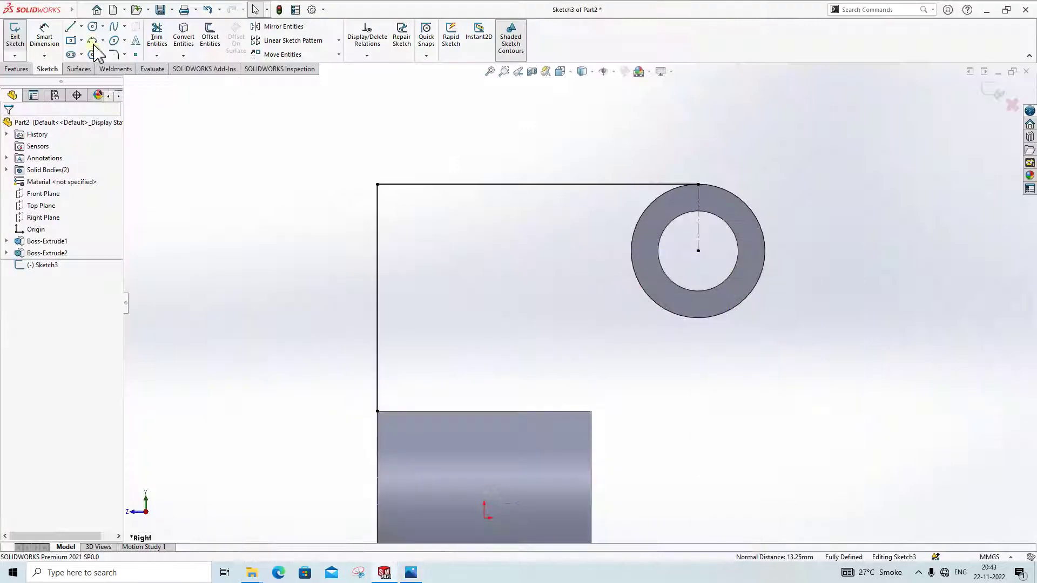
pyautogui.click(698, 251)
pyautogui.click(698, 184)
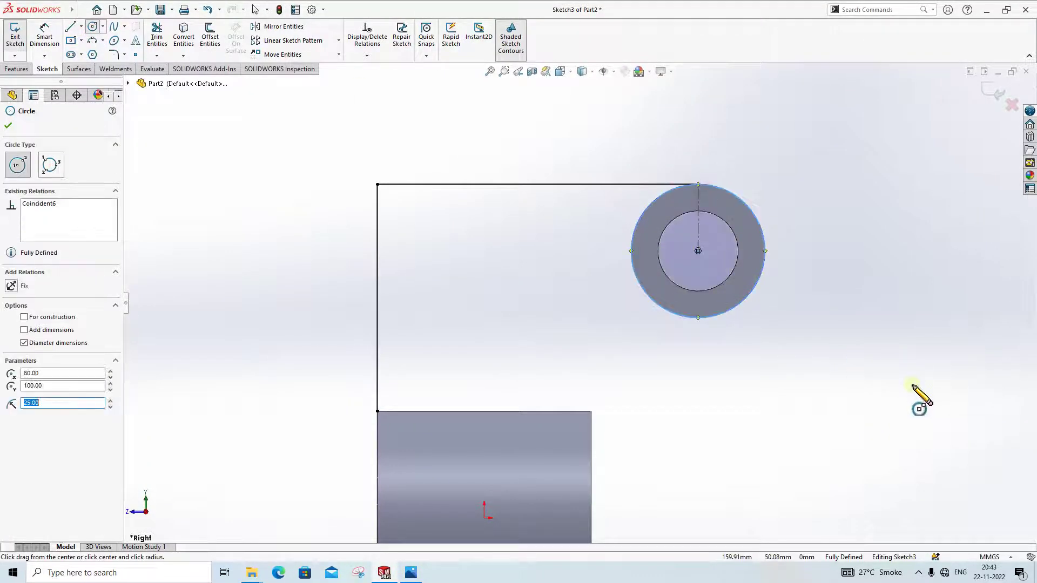
pyautogui.press('Escape')
# Sketch a horizontal line leftward from the circle's lowest point, ending short of the long vertical line
pyautogui.click(71, 28)
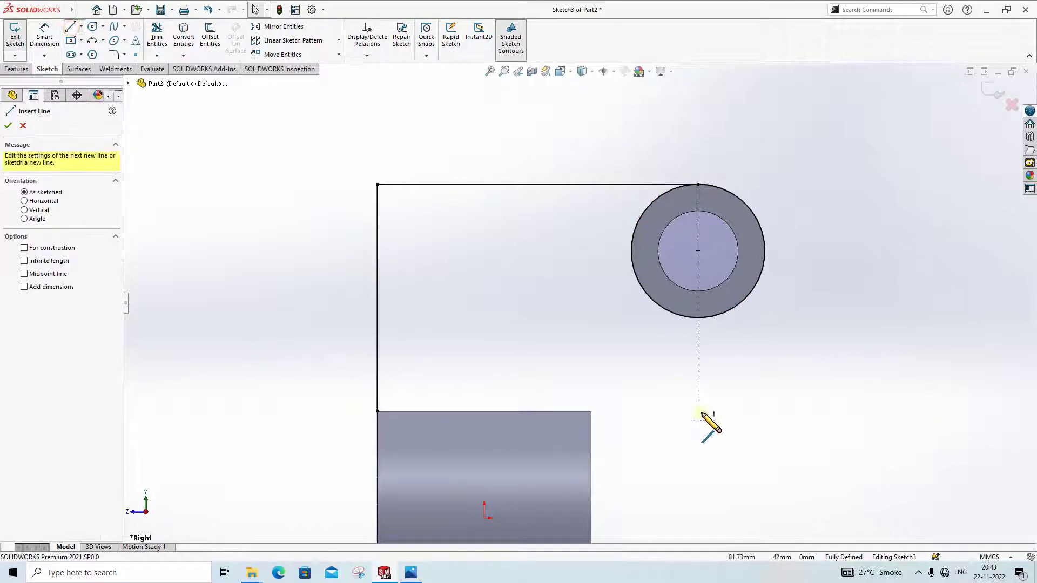
pyautogui.click(699, 318)
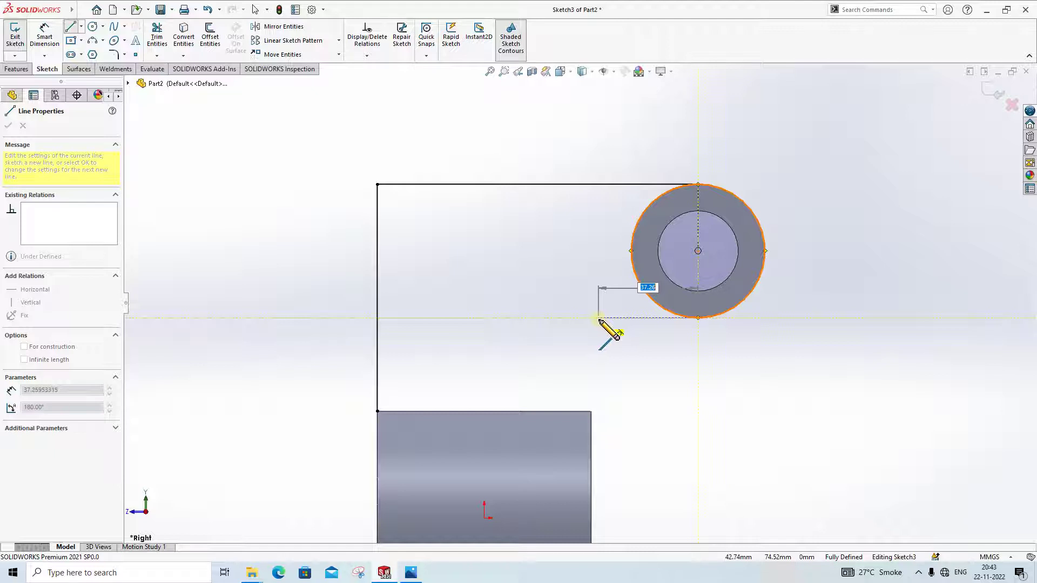
pyautogui.click(566, 318)
pyautogui.press('Escape')
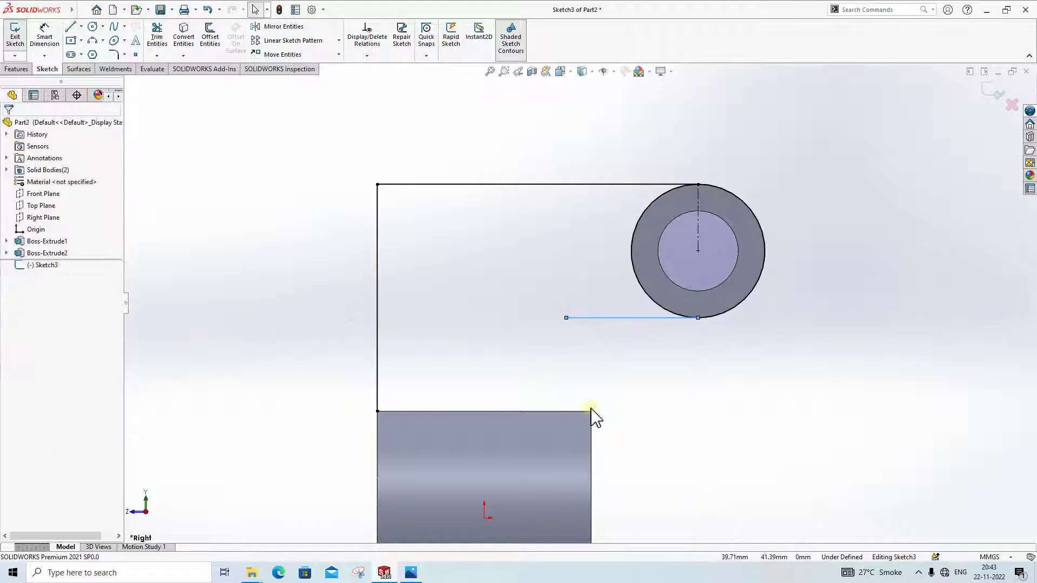
# Sketch a vertical line from the hub's upper-right corner to the lower horizontal line and bring that line's free end to the junction
pyautogui.click(71, 27)
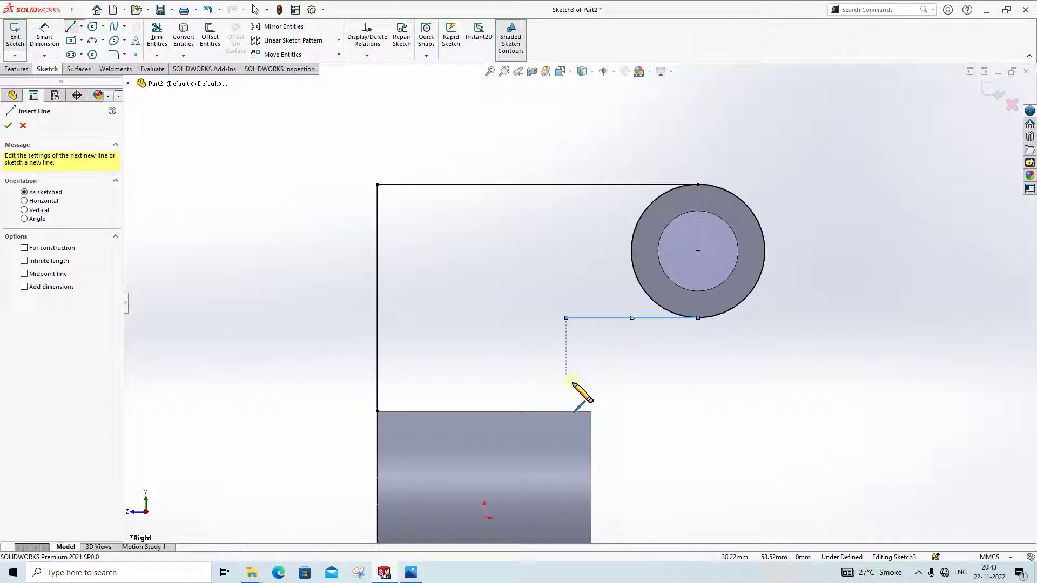
pyautogui.click(592, 411)
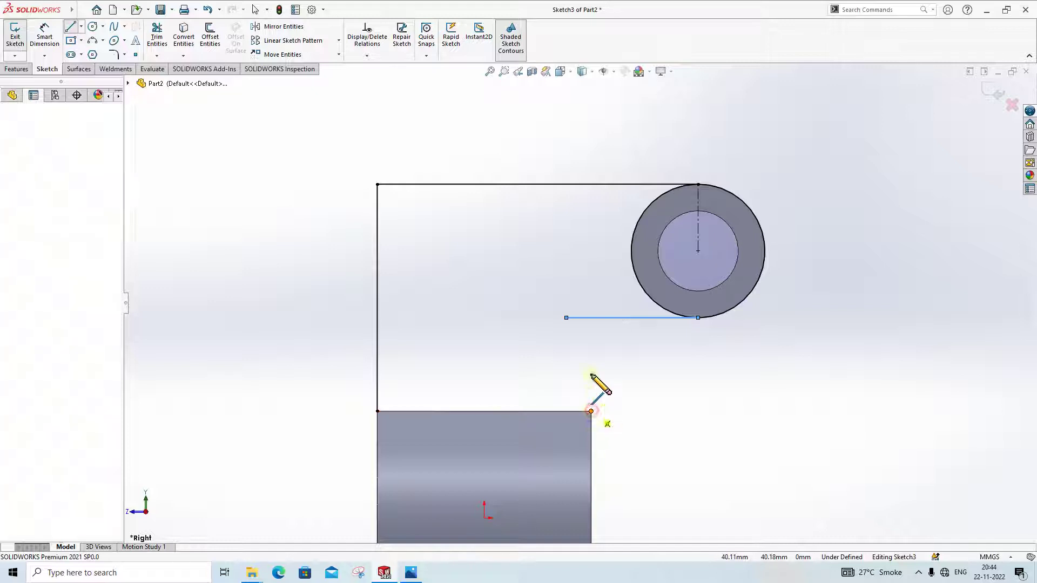
pyautogui.click(593, 318)
pyautogui.scroll(-1, 613, 359)
pyautogui.scroll(-1, 603, 350)
pyautogui.press('Escape')
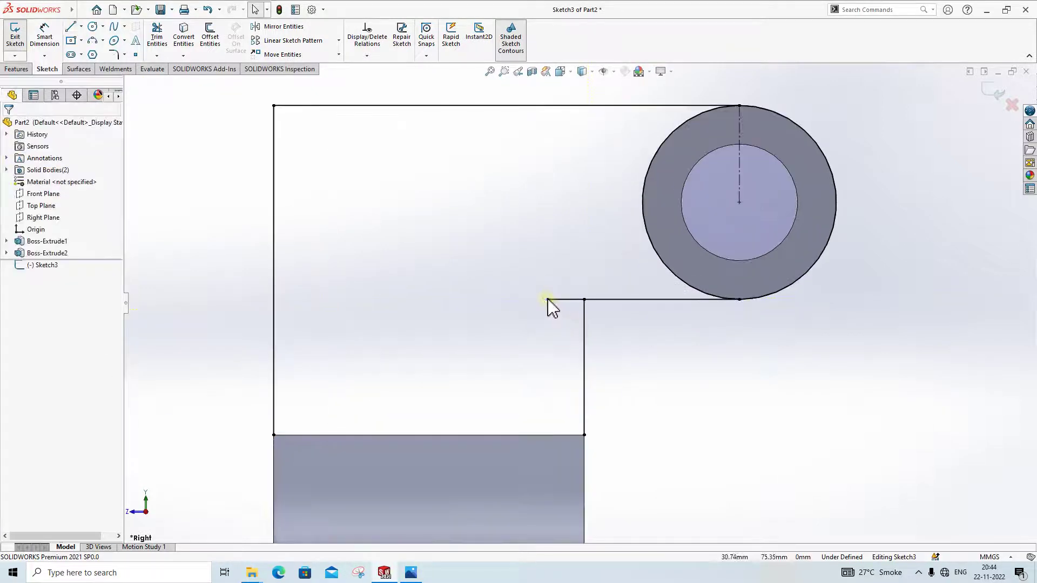
pyautogui.click(591, 299)
pyautogui.click(602, 335)
pyautogui.scroll(2, 526, 366)
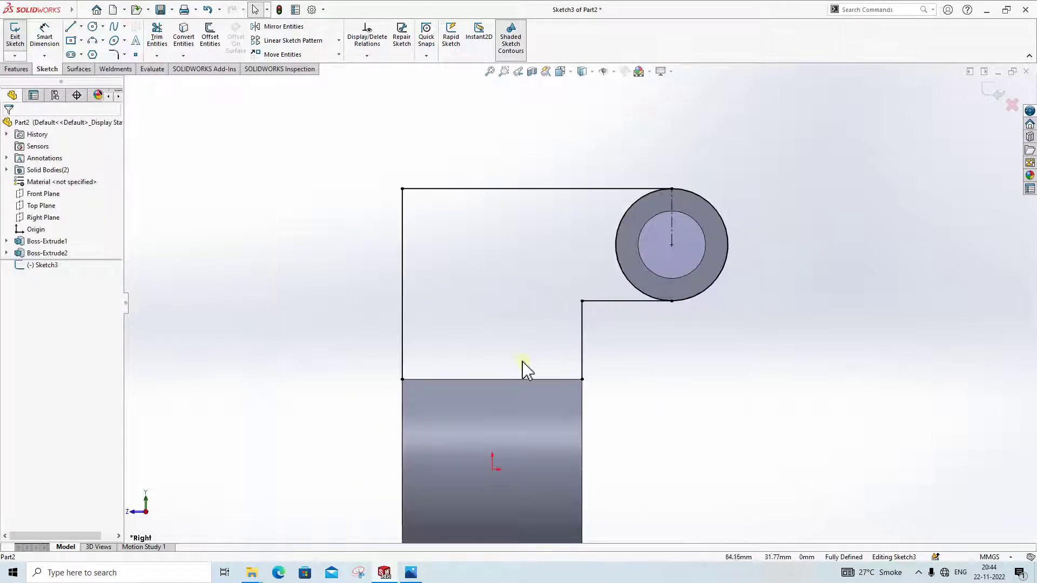
# Close the arm profile with a line along the hub's top edge between the two vertical lines, and exit the sketch
pyautogui.scroll(-1, 616, 380)
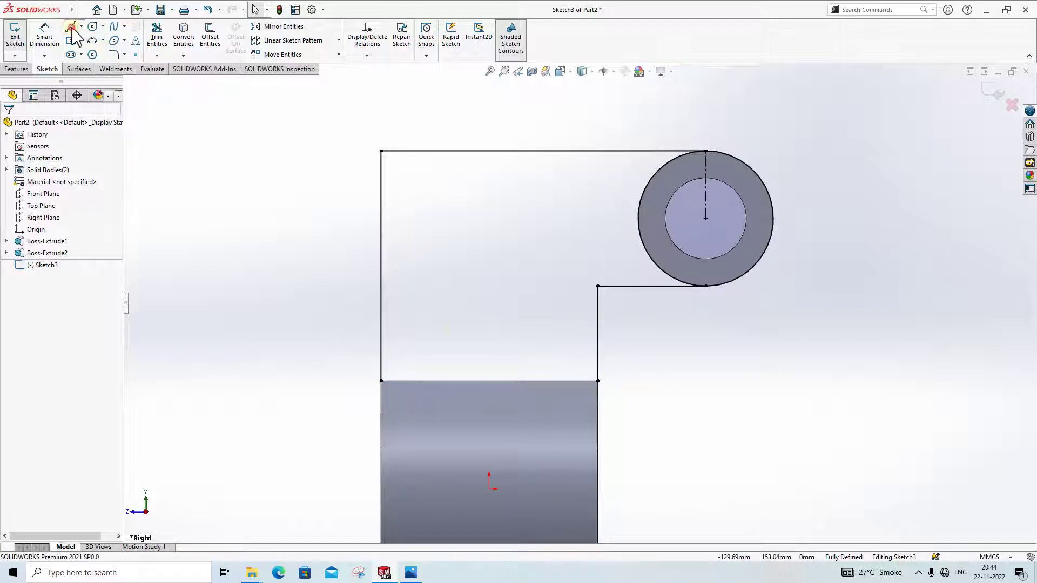
pyautogui.click(70, 27)
pyautogui.moveTo(381, 381); pyautogui.dragTo(598, 381)
pyautogui.scroll(2, 649, 389)
pyautogui.press('Escape')
pyautogui.scroll(-3, 659, 259)
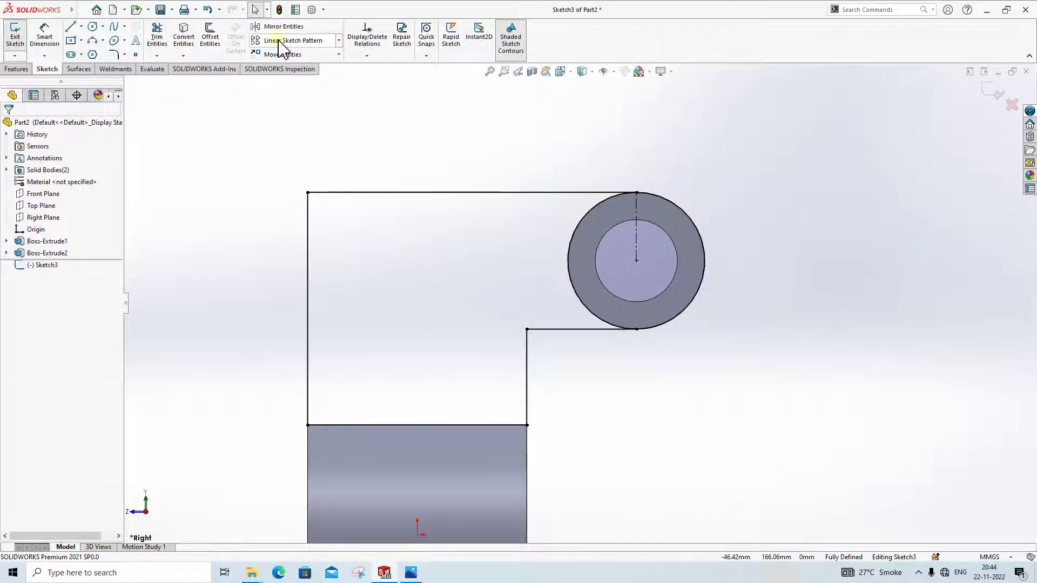
pyautogui.click(992, 90)
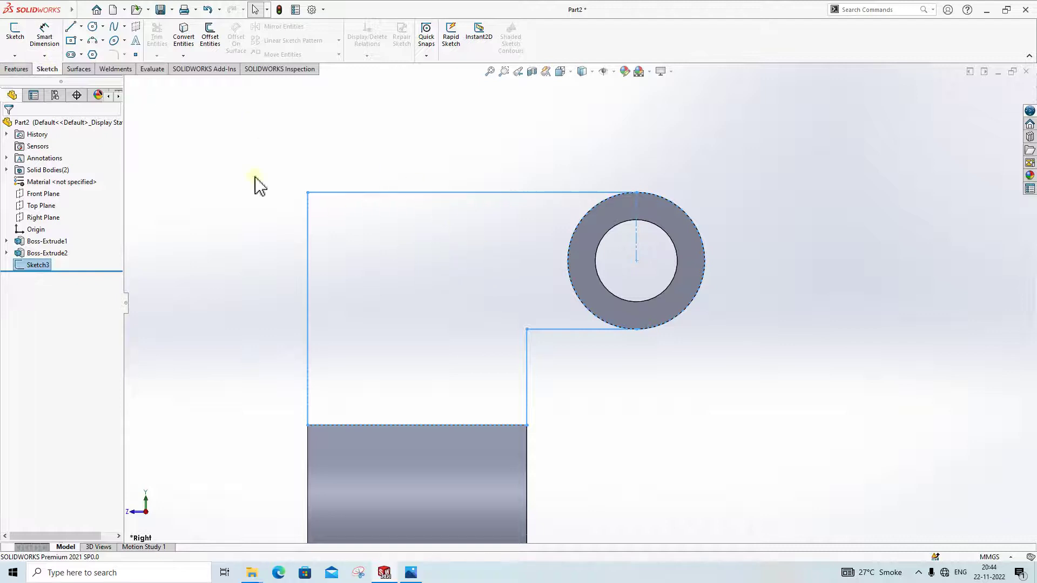
# Check the arm thickness in the drawing and extrude the L-shaped arm region 20 mm with the Mid Plane end condition
pyautogui.click(16, 69)
pyautogui.click(19, 35)
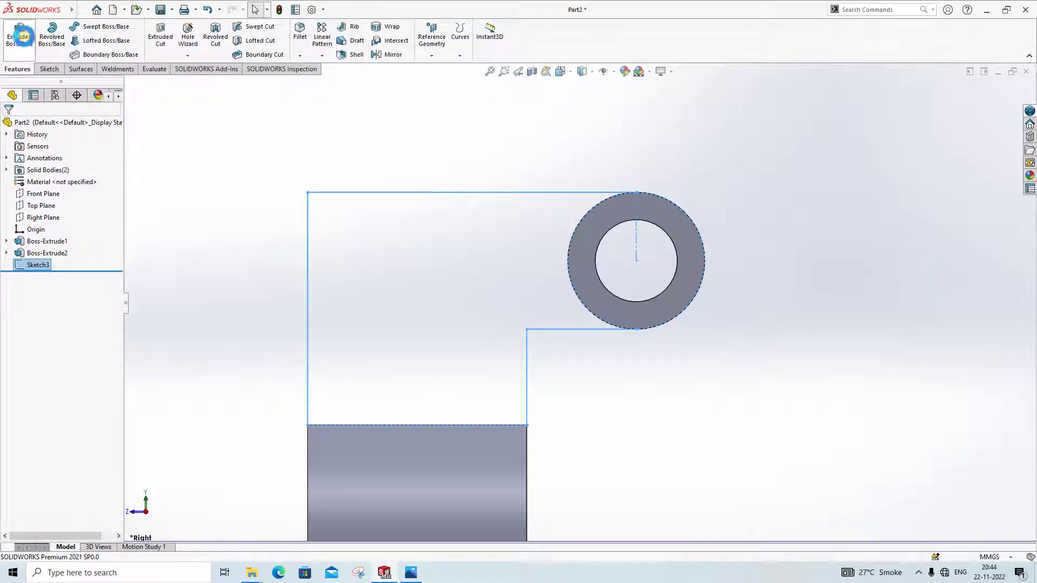
pyautogui.click(444, 289)
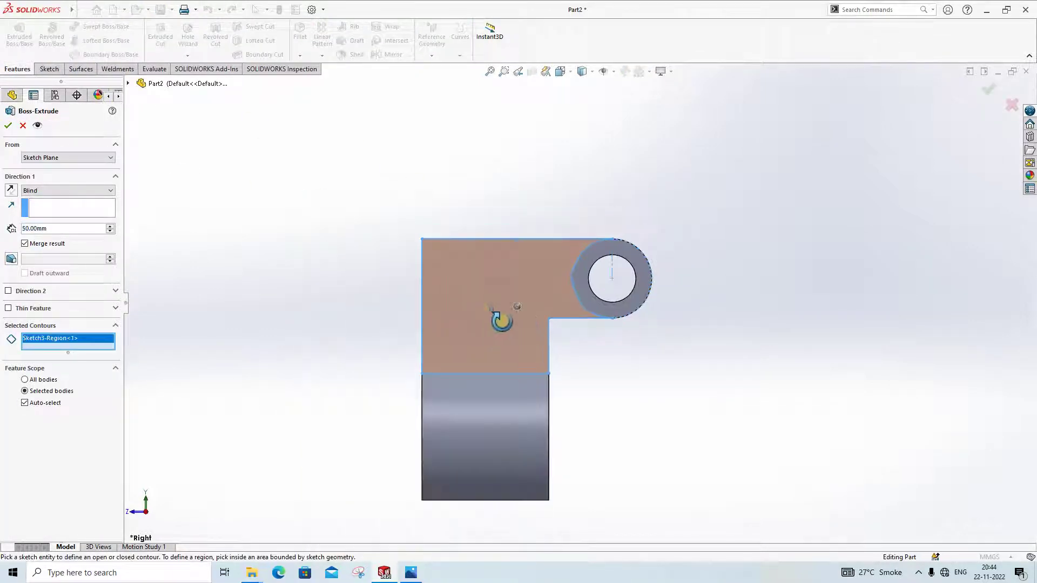
pyautogui.click(44, 190)
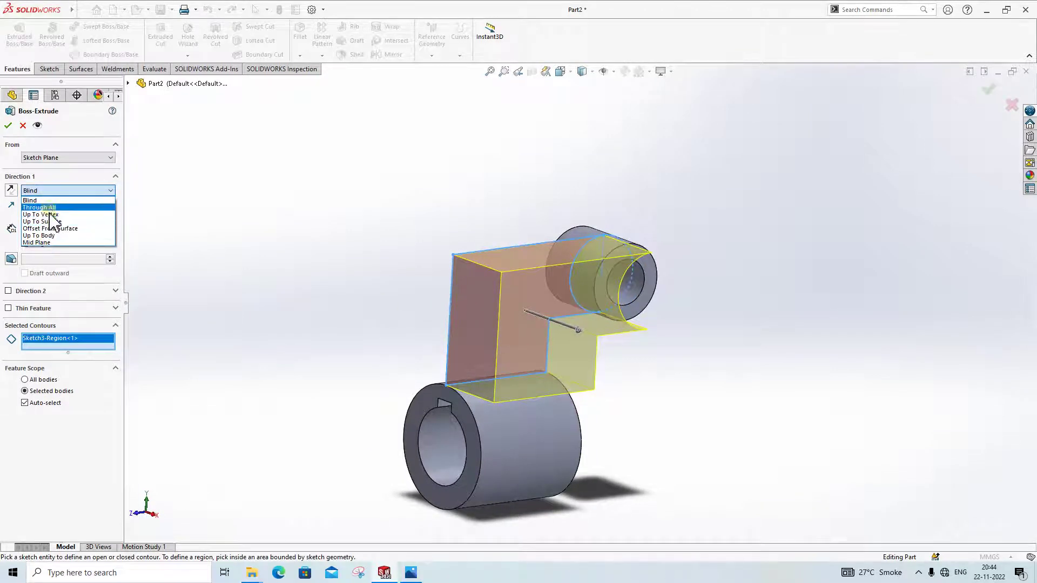
pyautogui.click(36, 242)
pyautogui.click(411, 573)
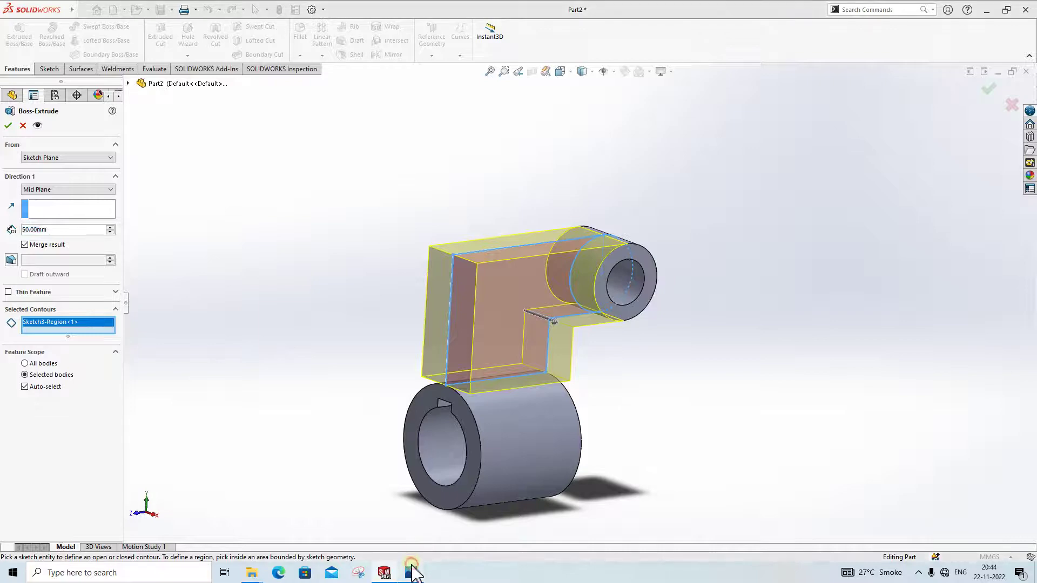
pyautogui.click(411, 572)
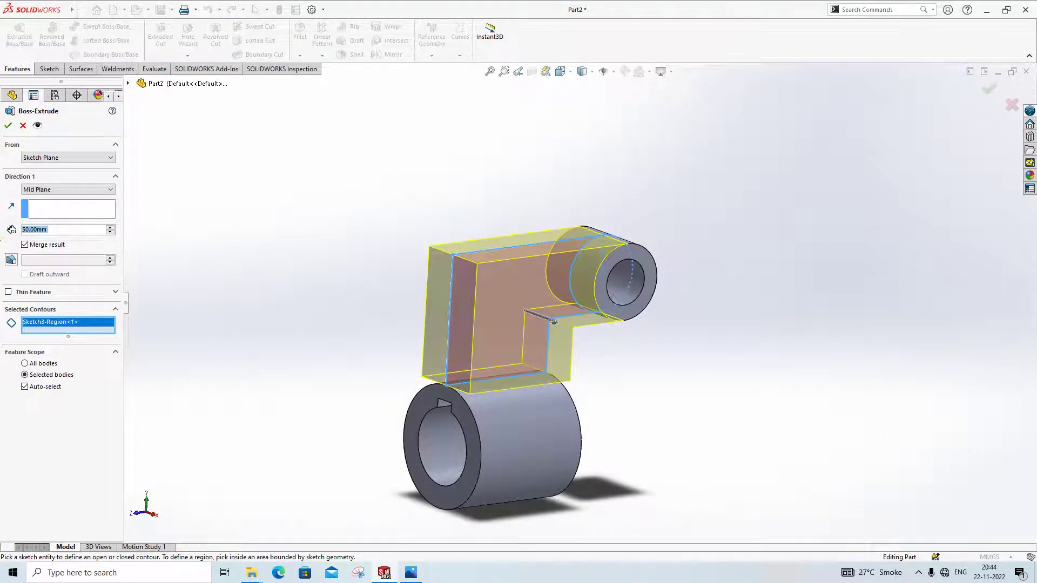
pyautogui.write('20')
pyautogui.press('Return')
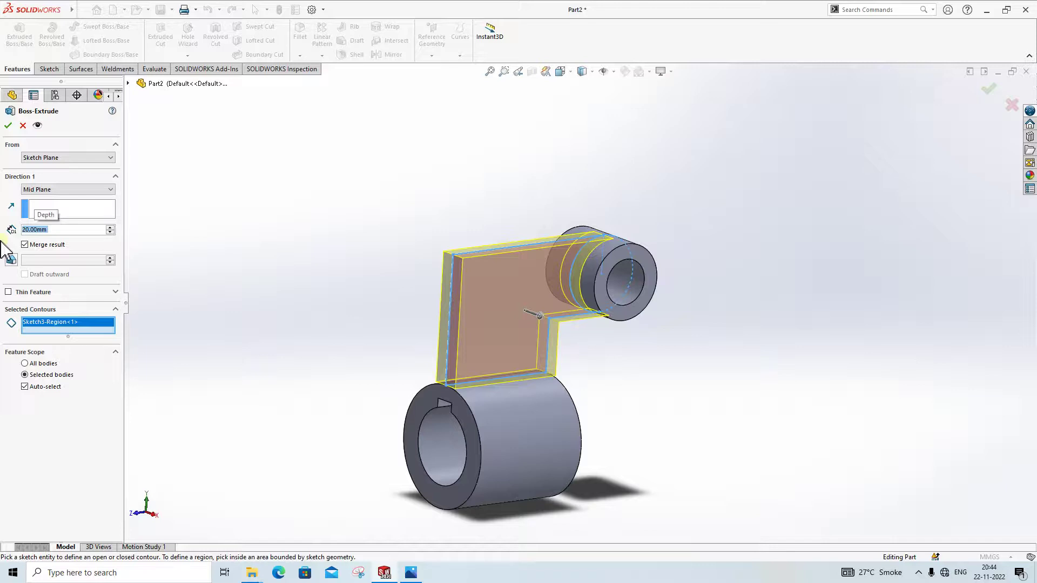
pyautogui.click(8, 127)
# Start a new sketch on the arm's narrow outer end face, above the hub
pyautogui.scroll(-6, 667, 364)
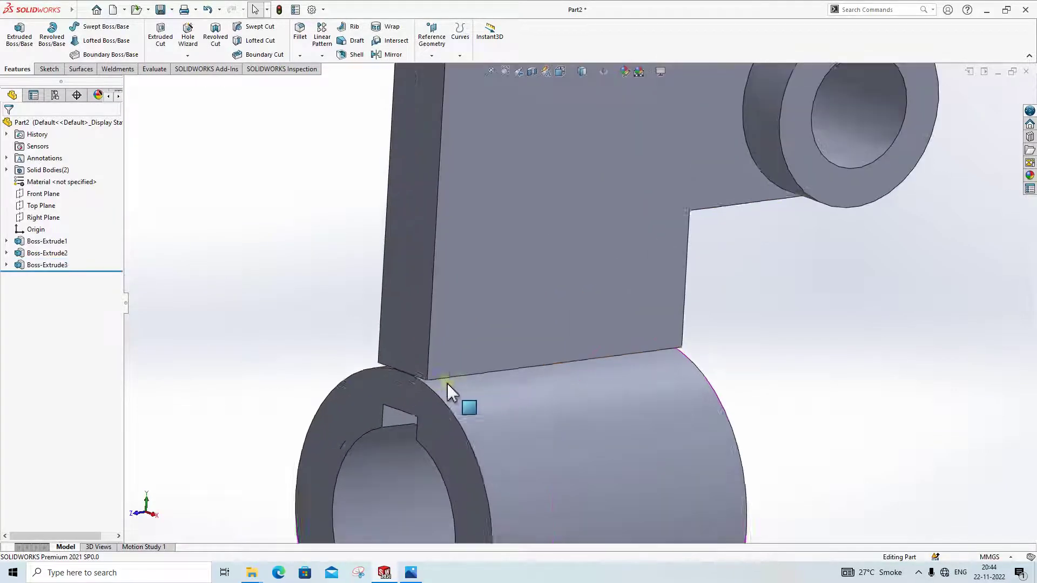
pyautogui.moveTo(447, 385); pyautogui.dragTo(470, 355, button='middle')
pyautogui.scroll(5, 479, 375)
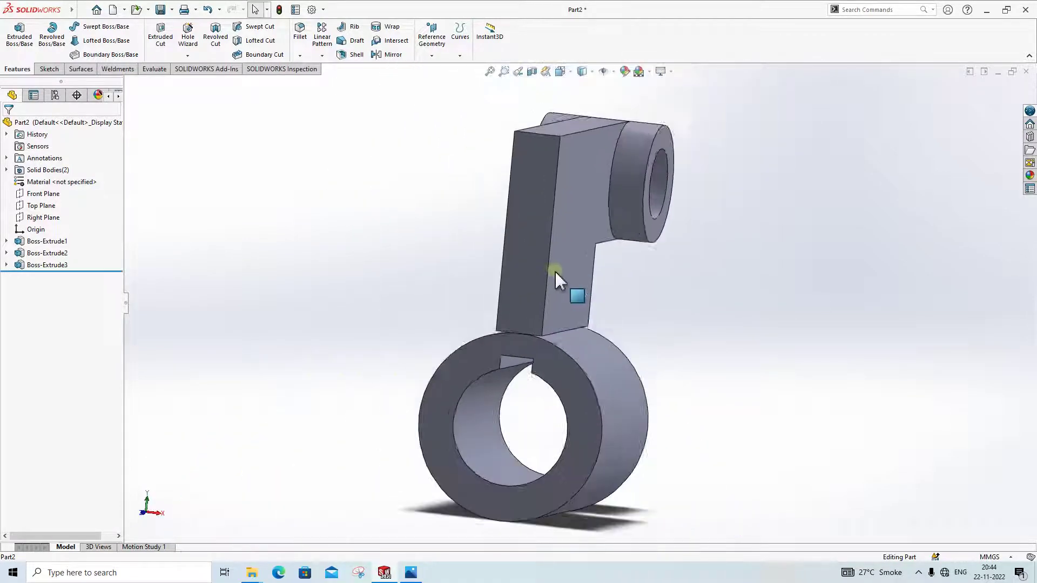
pyautogui.scroll(-2, 560, 279)
pyautogui.click(48, 70)
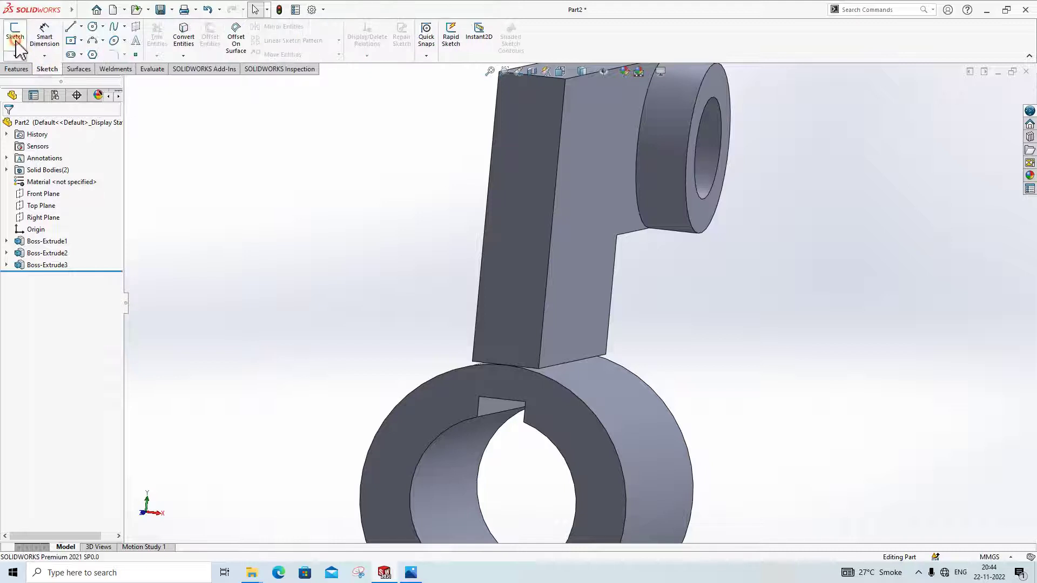
pyautogui.click(15, 34)
pyautogui.click(529, 229)
pyautogui.scroll(-3, 609, 298)
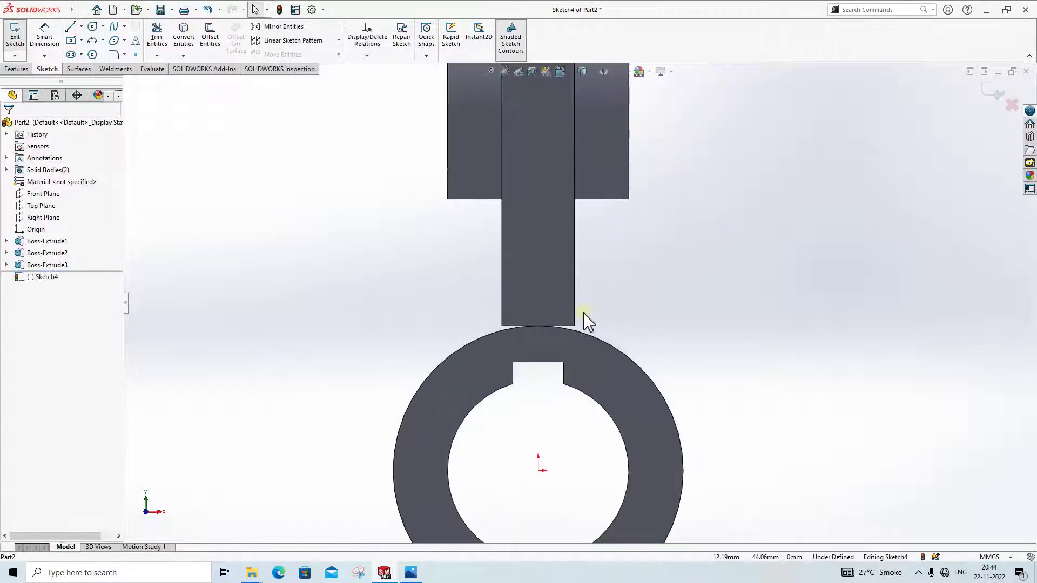
# Sketch a corner rectangle about 20 mm wide and 20 mm high across the arm's lower end, extending down into the hub wall
pyautogui.click(17, 69)
pyautogui.click(48, 69)
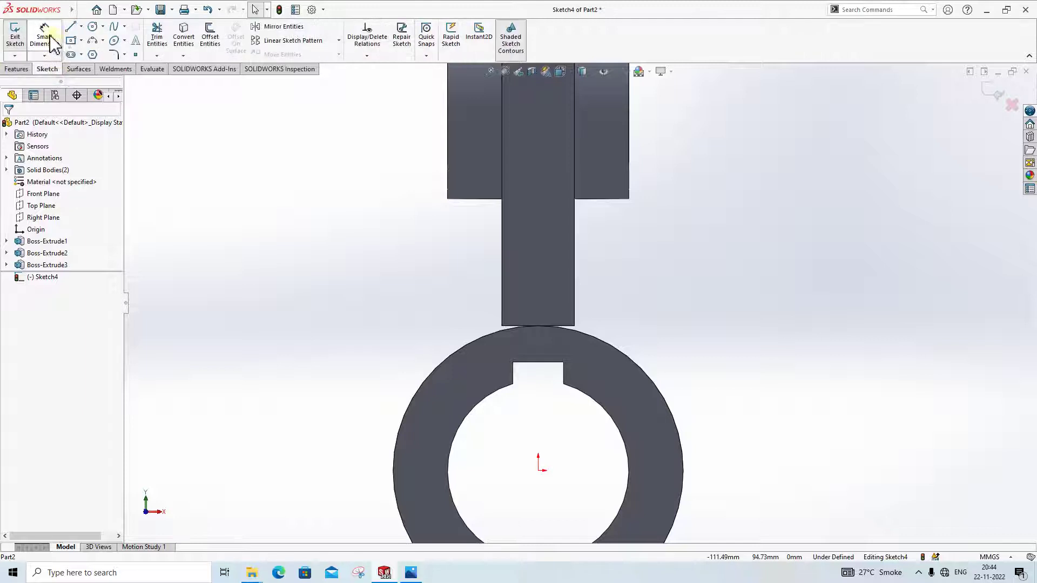
pyautogui.click(81, 41)
pyautogui.click(108, 54)
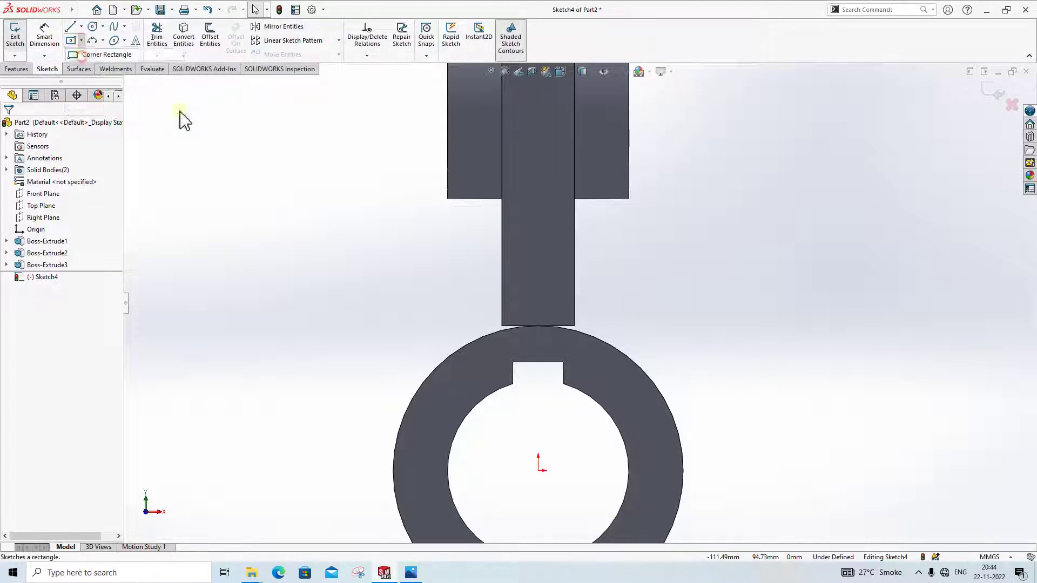
pyautogui.click(502, 270)
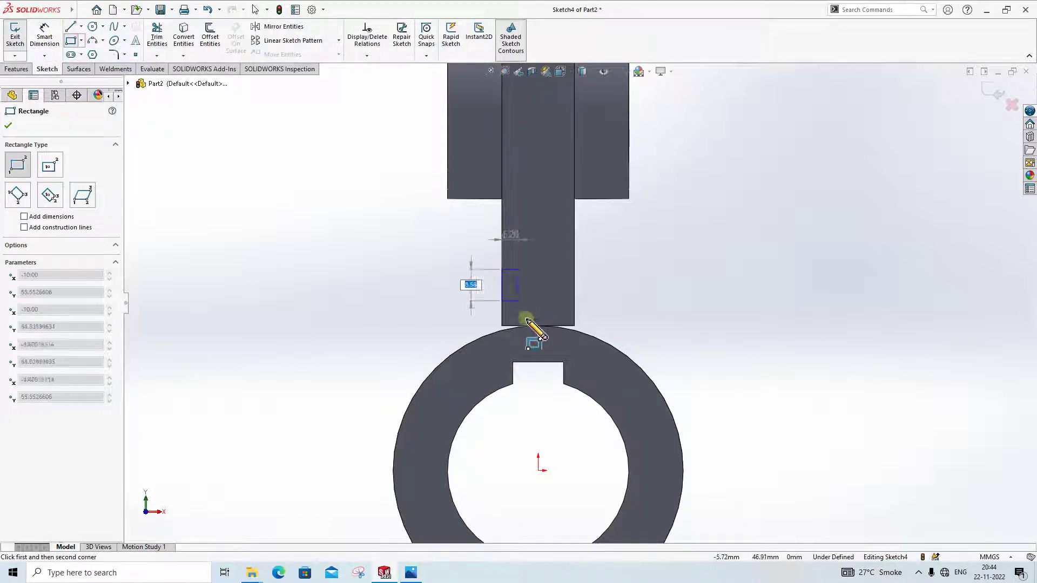
pyautogui.click(574, 342)
pyautogui.scroll(-3, 556, 319)
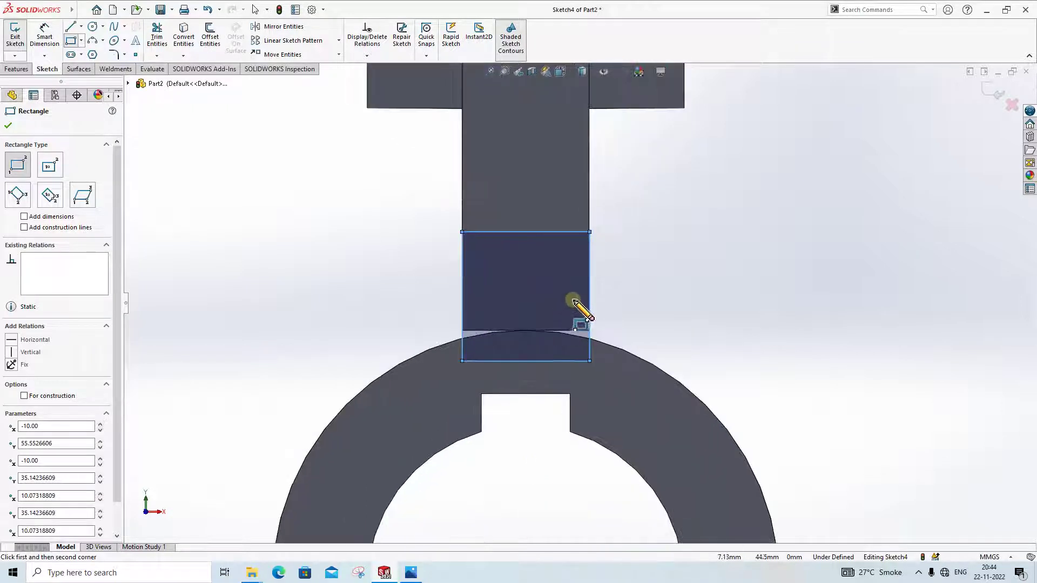
pyautogui.press('Escape')
# Make the rectangle's unaligned vertical side collinear with the adjacent vertical edge of the arm
pyautogui.click(589, 285)
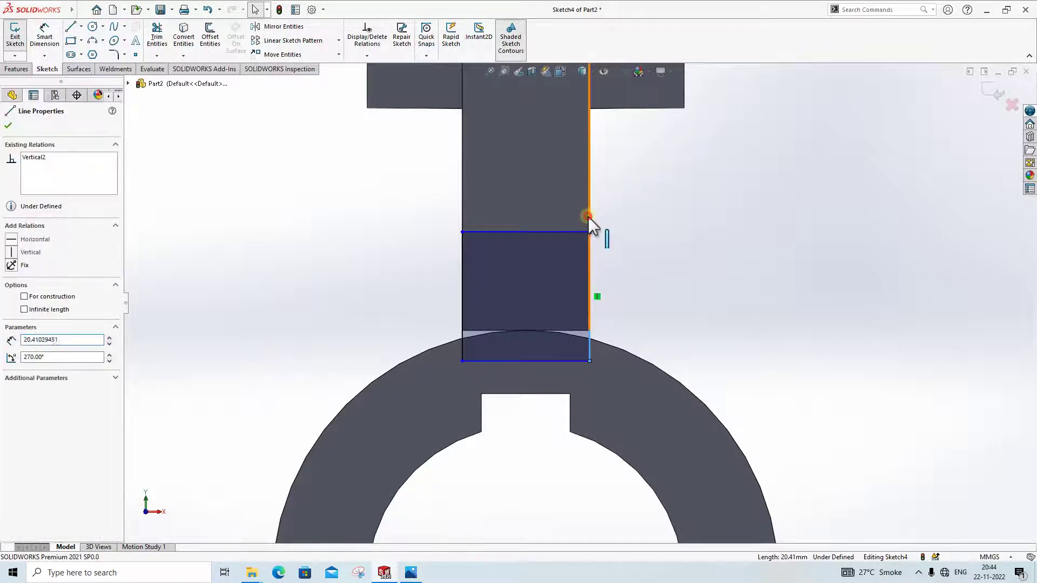
pyautogui.keyDown('ctrl'); pyautogui.click(588, 216); pyautogui.keyUp('ctrl')
pyautogui.click(22, 301)
pyautogui.click(597, 304)
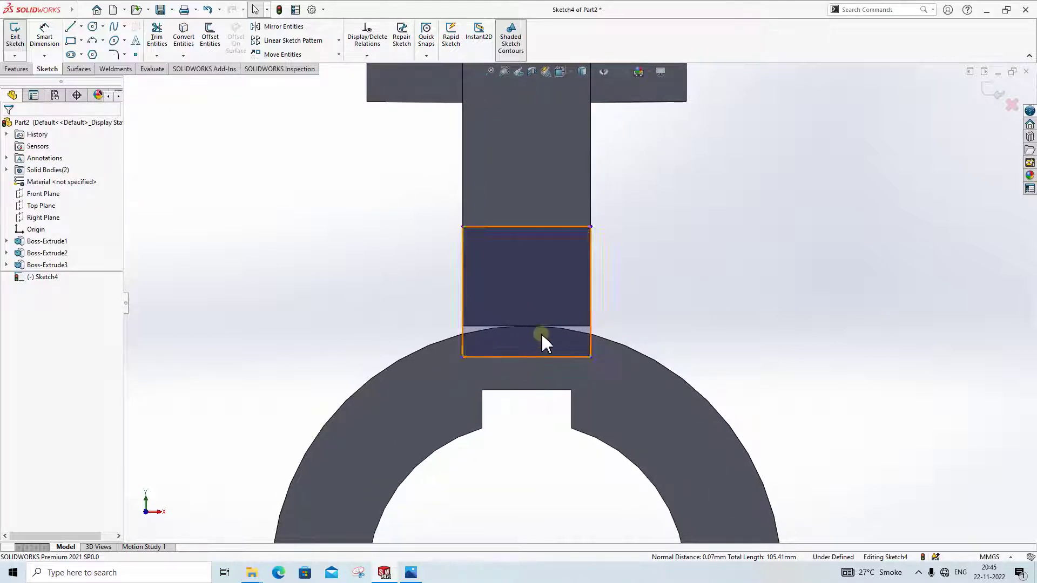
# Extrude the joint rectangle as a boss directed through the arm along the hub, to a blind depth of 104 mm
pyautogui.scroll(1, 545, 324)
pyautogui.moveTo(577, 310)
pyautogui.mouseDown(button='middle')
pyautogui.moveTo(537, 308)
pyautogui.moveTo(575, 274)
pyautogui.moveTo(687, 260)
pyautogui.mouseUp(button='middle')
pyautogui.scroll(2, 687, 261)
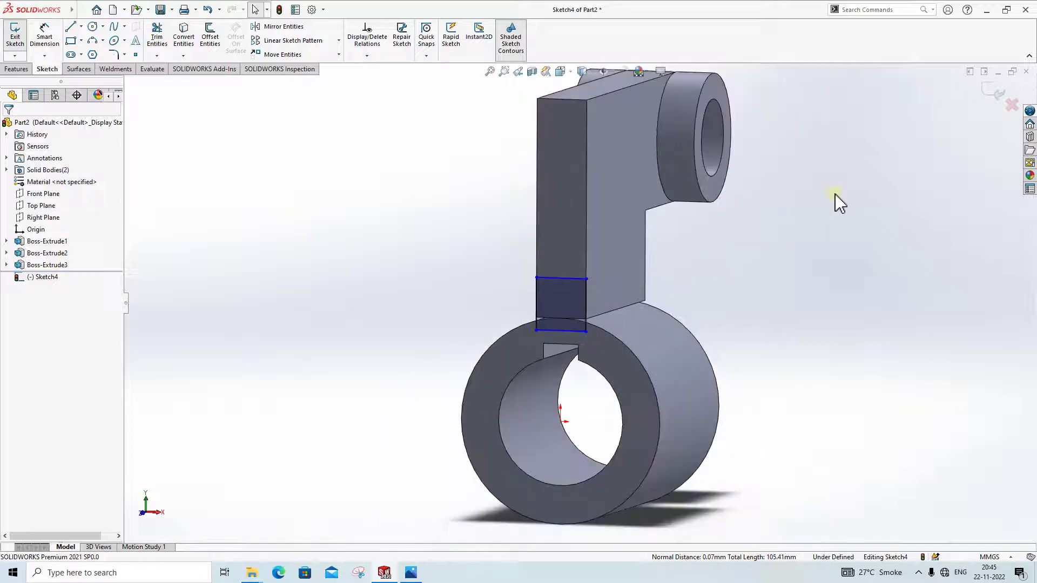
pyautogui.click(16, 69)
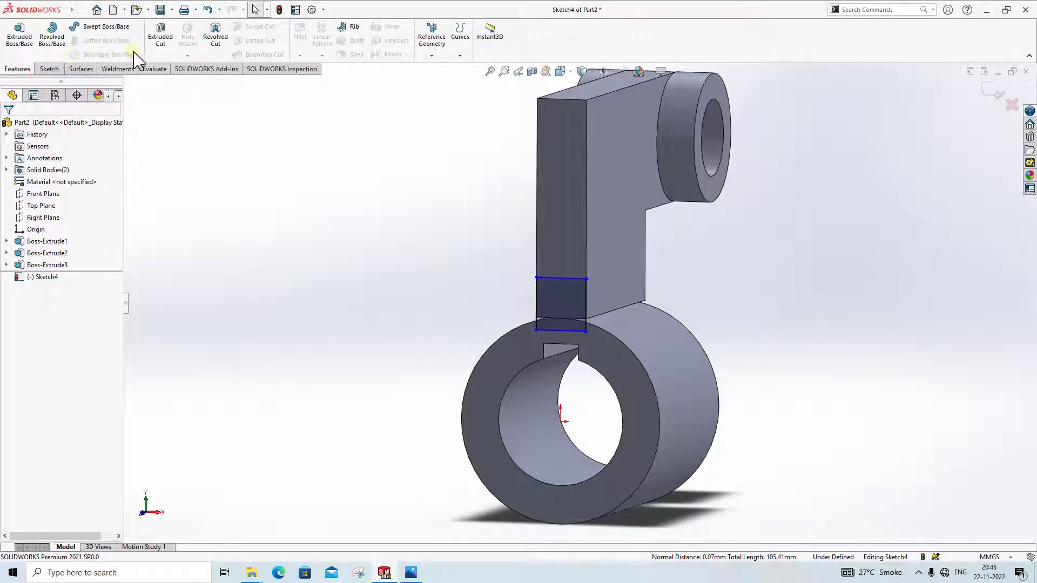
pyautogui.click(25, 40)
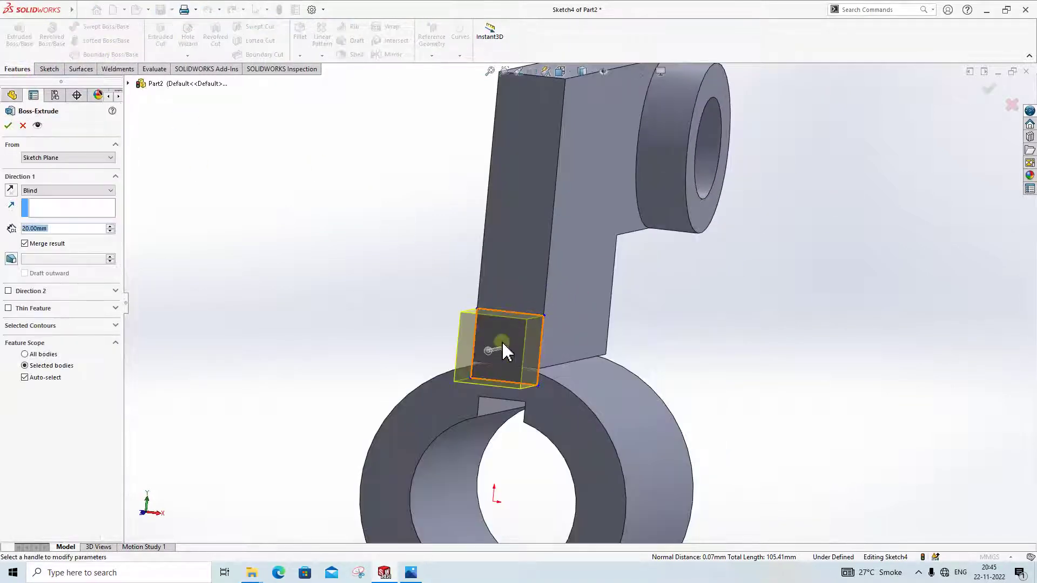
pyautogui.click(494, 356)
pyautogui.moveTo(556, 361); pyautogui.dragTo(582, 323, button='middle')
pyautogui.click(638, 323)
# Change the boss's end condition to Up To Surface, ending at the arm's narrow face below the small boss, and accept it
pyautogui.click(65, 191)
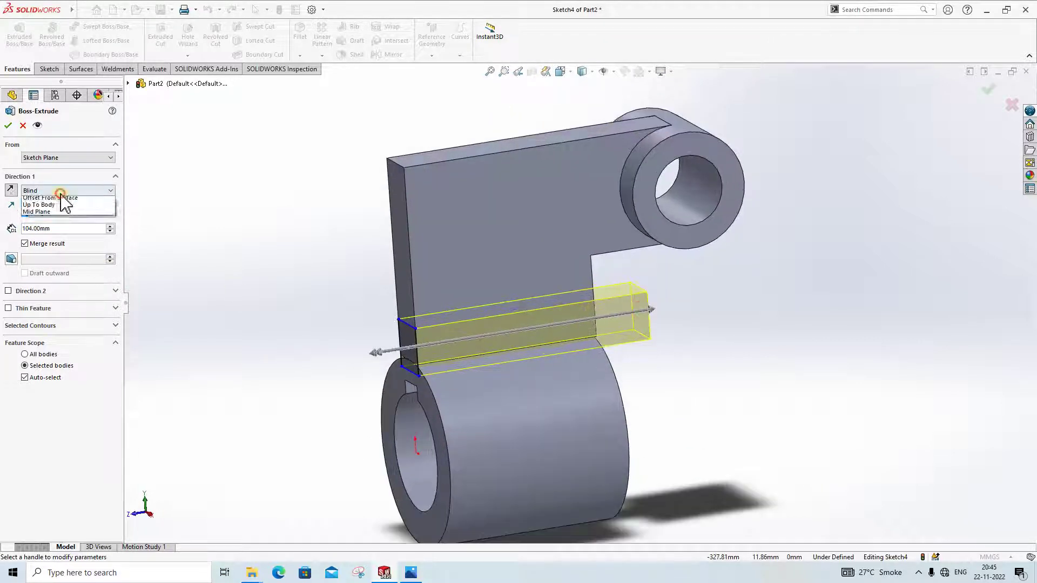
pyautogui.click(49, 217)
pyautogui.moveTo(527, 284); pyautogui.dragTo(575, 302, button='middle')
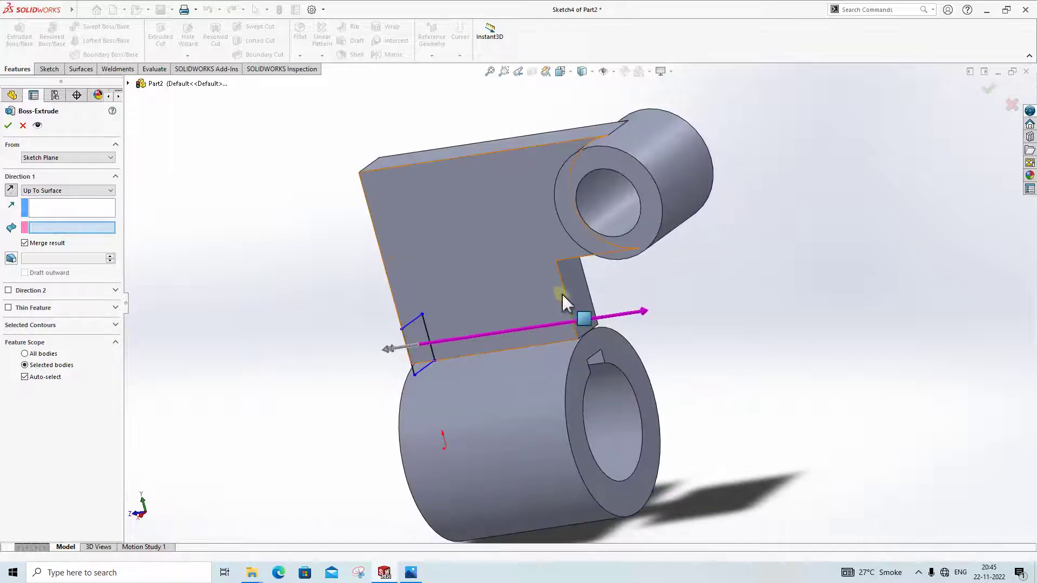
pyautogui.click(573, 295)
pyautogui.scroll(-3, 594, 334)
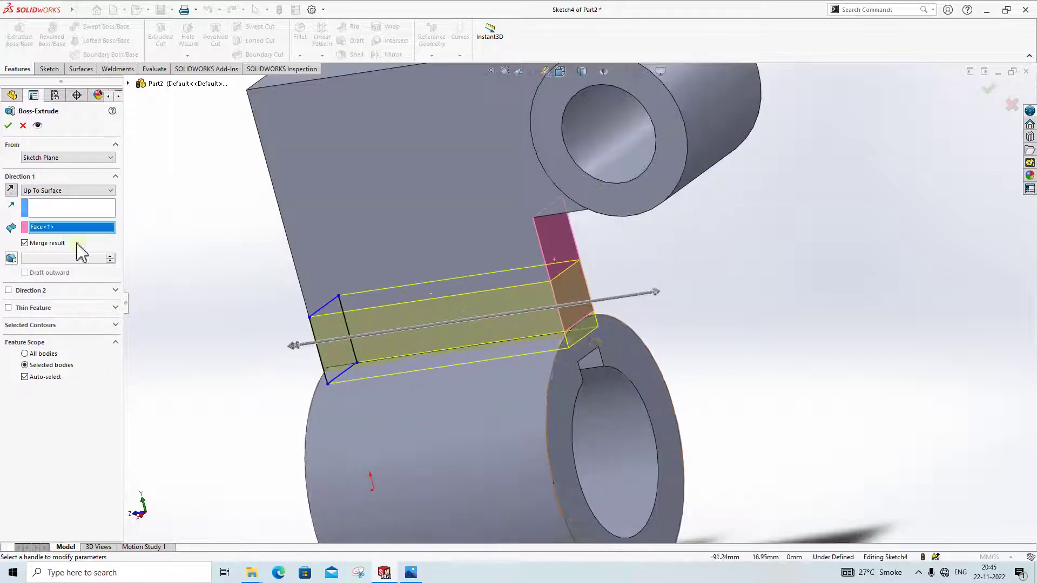
pyautogui.click(8, 125)
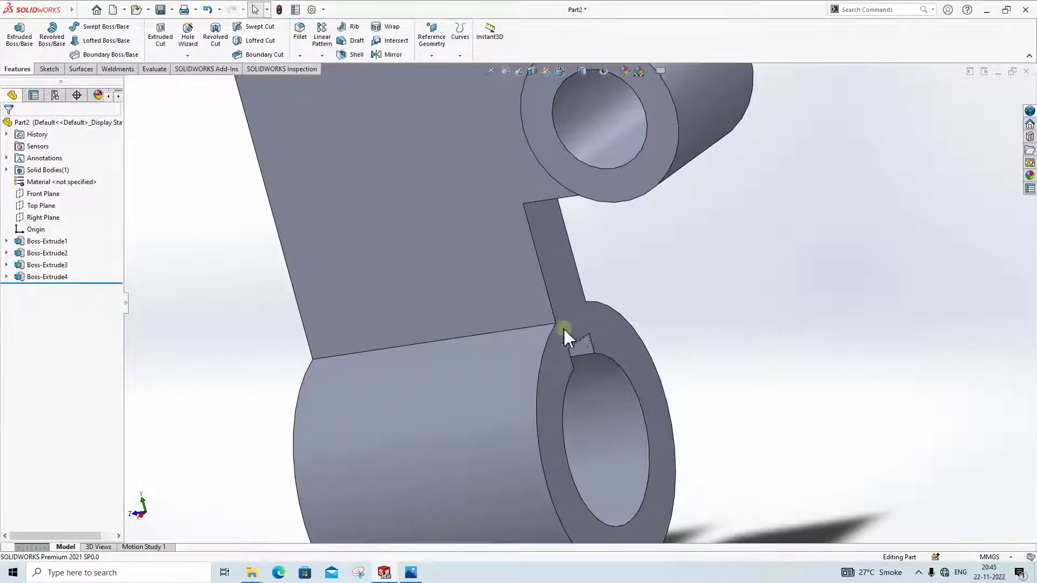
# Check the fillet radii in the drawing and set up a 50 mm fillet on the arm's inner corner edge
pyautogui.moveTo(563, 336); pyautogui.dragTo(659, 303, button='middle')
pyautogui.scroll(3, 552, 319)
pyautogui.moveTo(552, 320); pyautogui.dragTo(576, 342, button='middle')
pyautogui.click(411, 573)
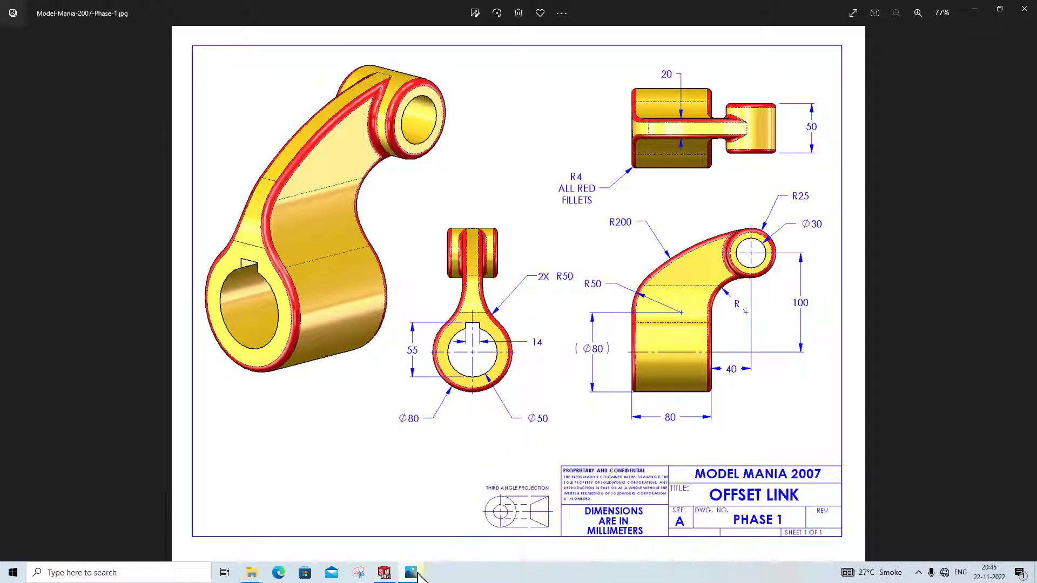
pyautogui.click(412, 572)
pyautogui.moveTo(629, 358); pyautogui.dragTo(518, 305, button='middle')
pyautogui.click(300, 32)
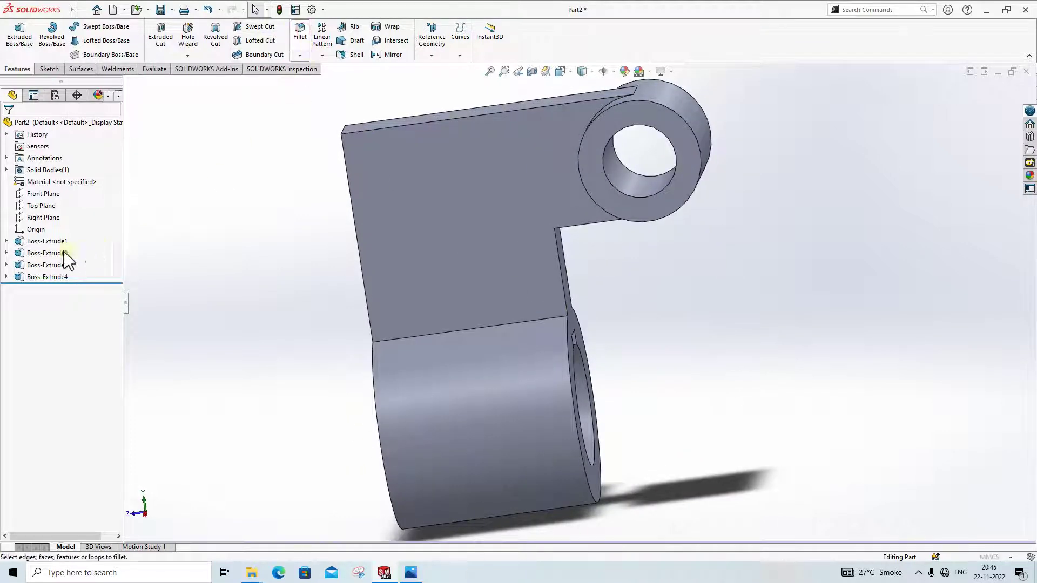
pyautogui.write('50')
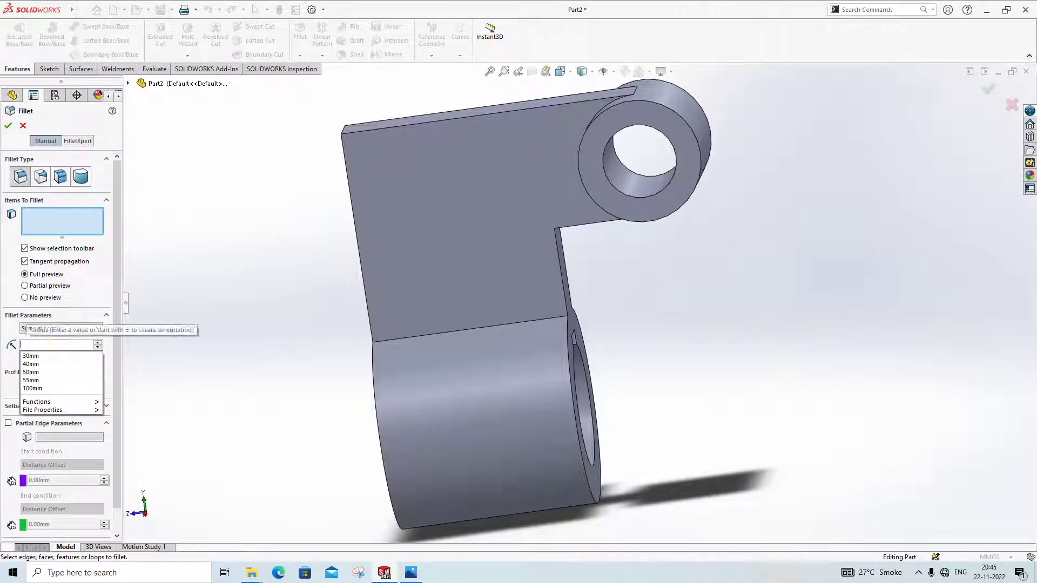
pyautogui.press('Return')
pyautogui.scroll(-3, 508, 232)
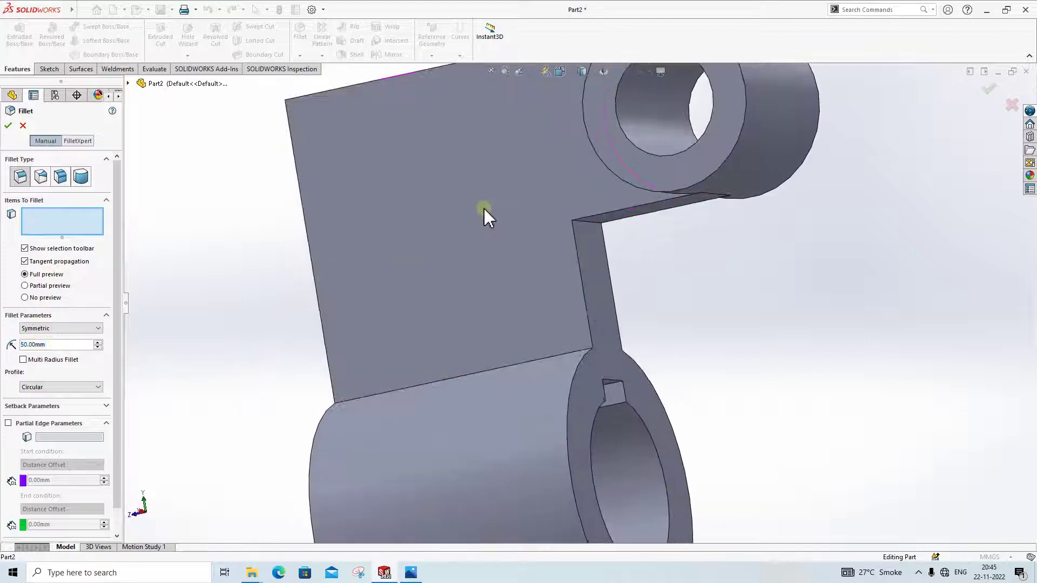
pyautogui.click(588, 225)
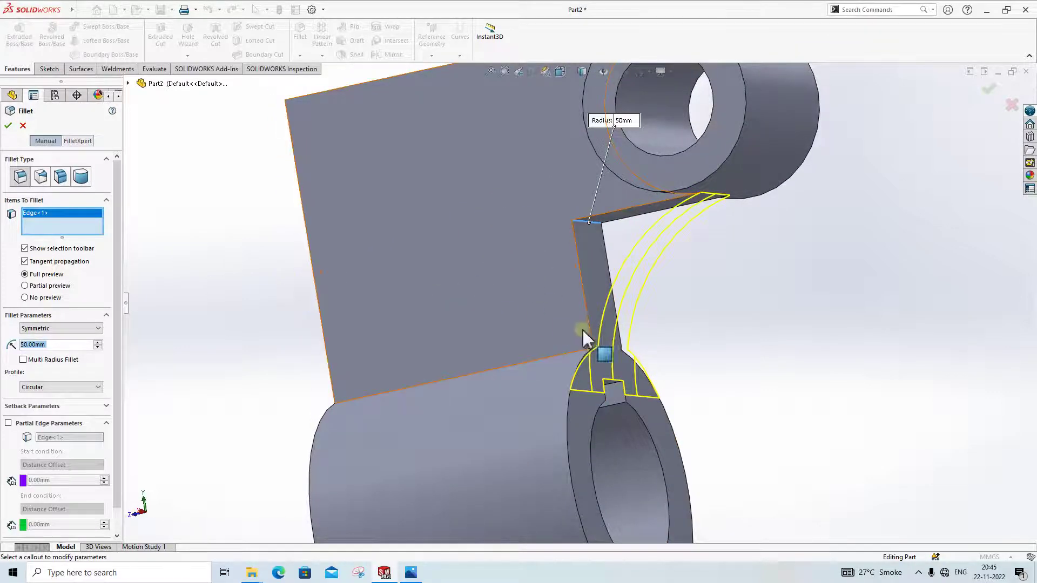
pyautogui.moveTo(586, 347); pyautogui.dragTo(389, 518, button='middle')
# Recheck the drawing, set the inner corner fillet's radius to 25 mm, and accept the fillet
pyautogui.click(411, 573)
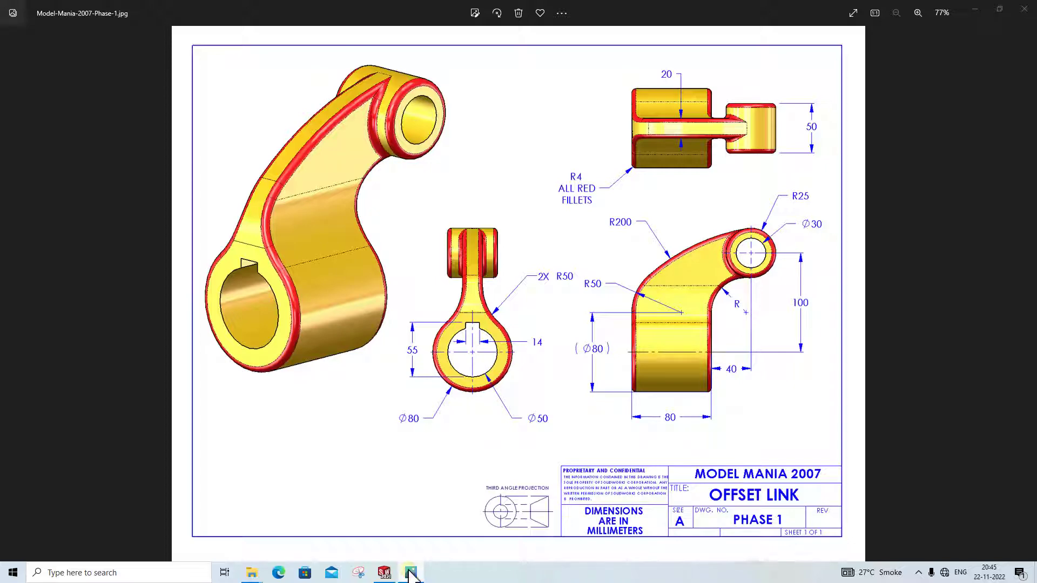
pyautogui.click(411, 574)
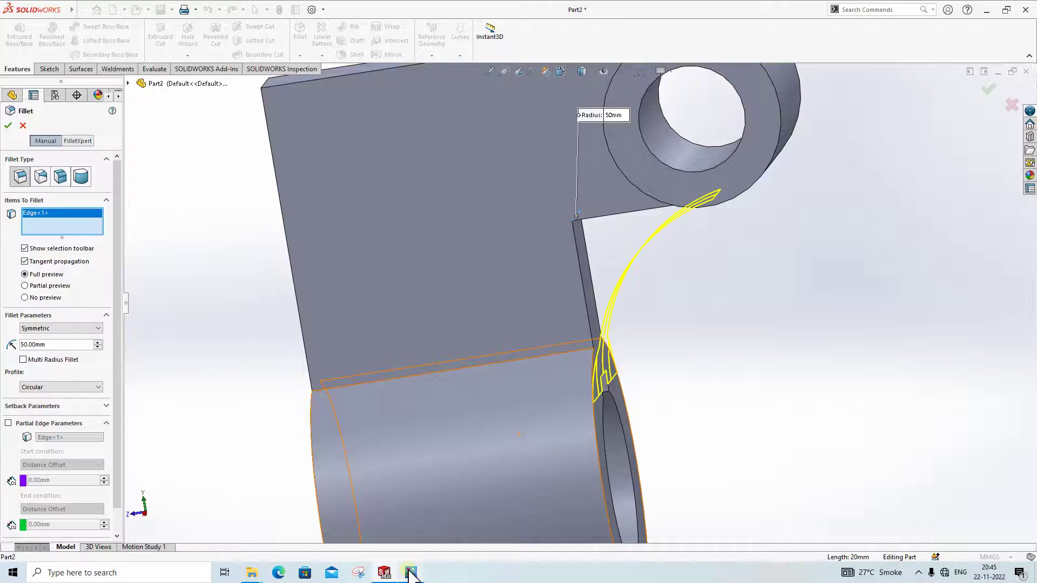
pyautogui.click(410, 573)
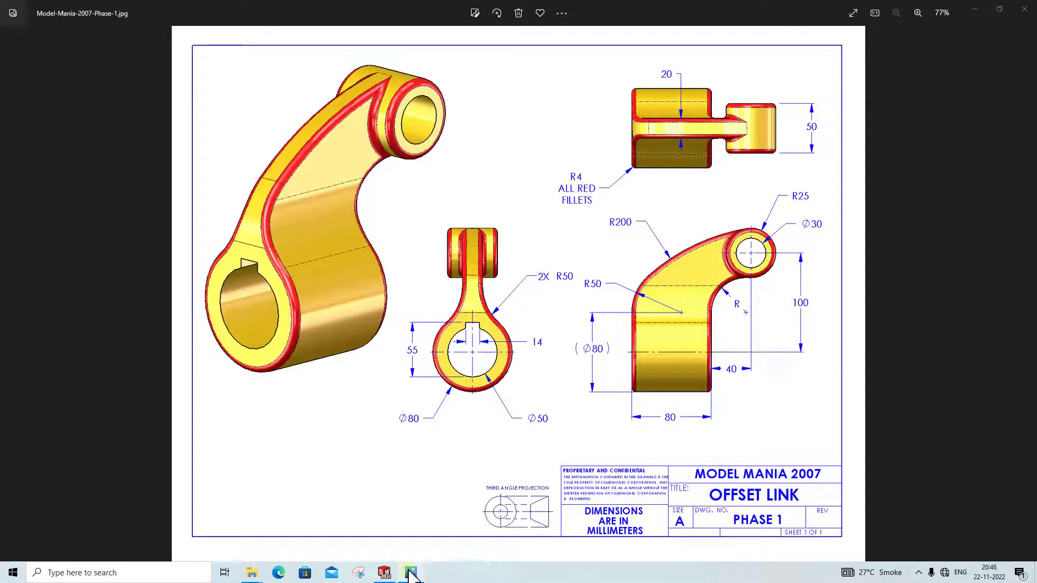
pyautogui.click(411, 574)
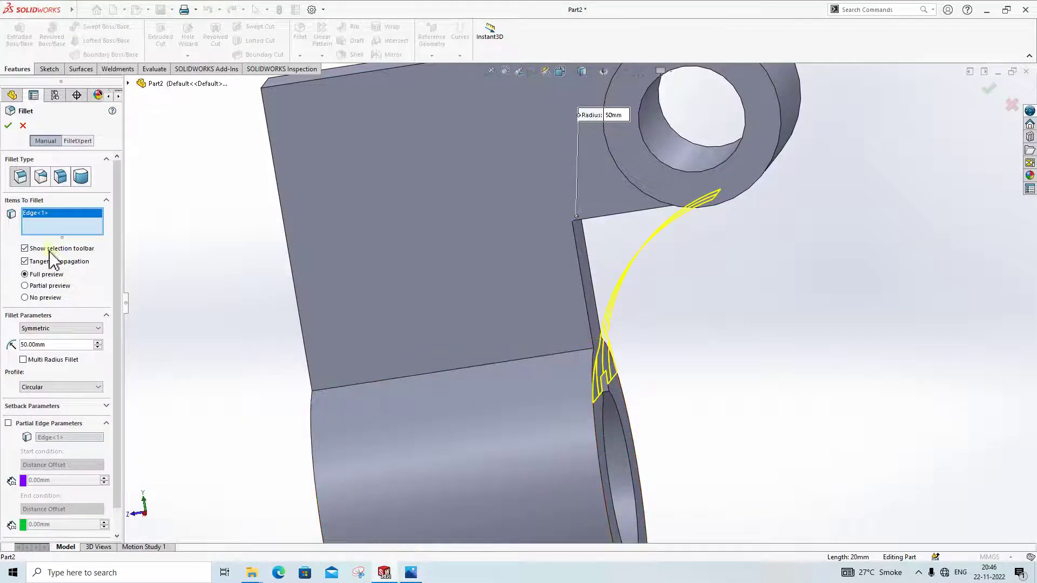
pyautogui.write('25')
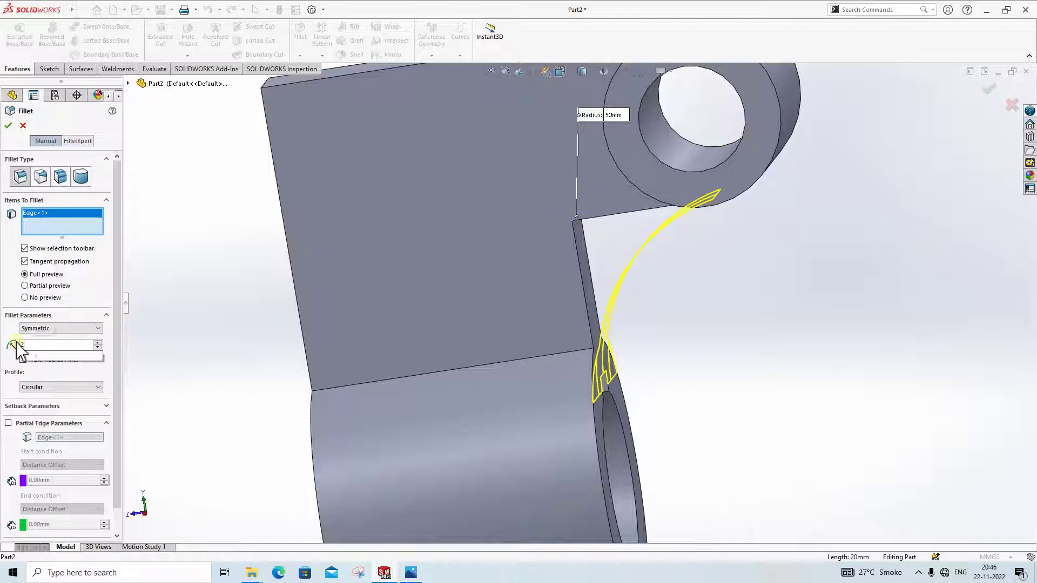
pyautogui.press('Return')
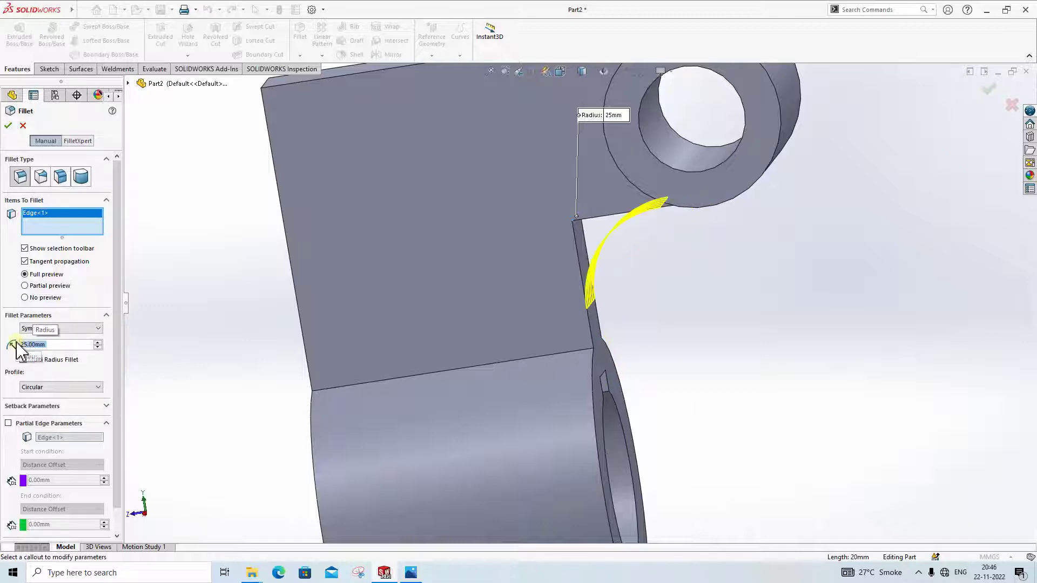
pyautogui.click(411, 573)
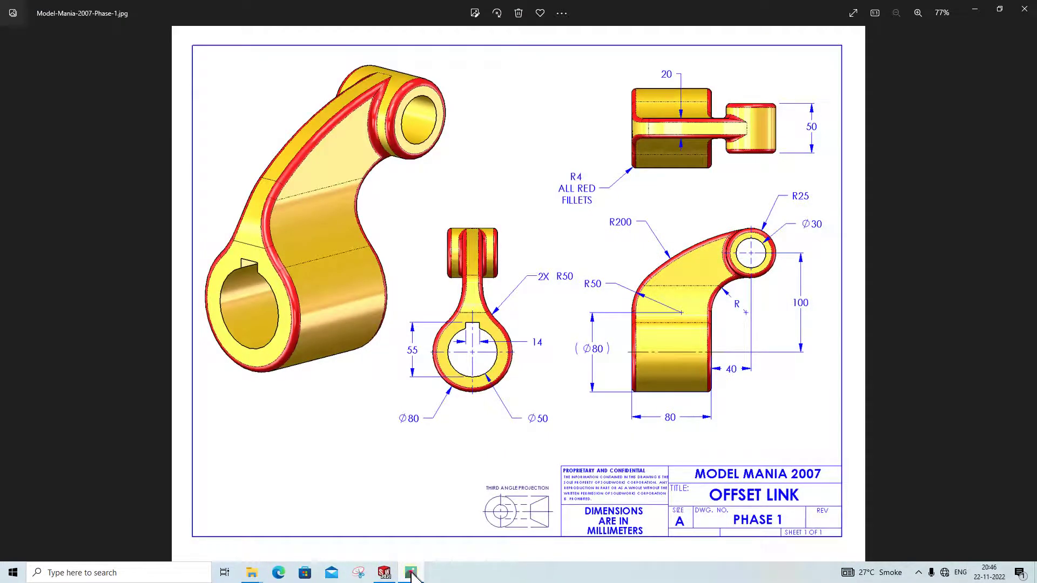
pyautogui.click(411, 573)
pyautogui.click(8, 125)
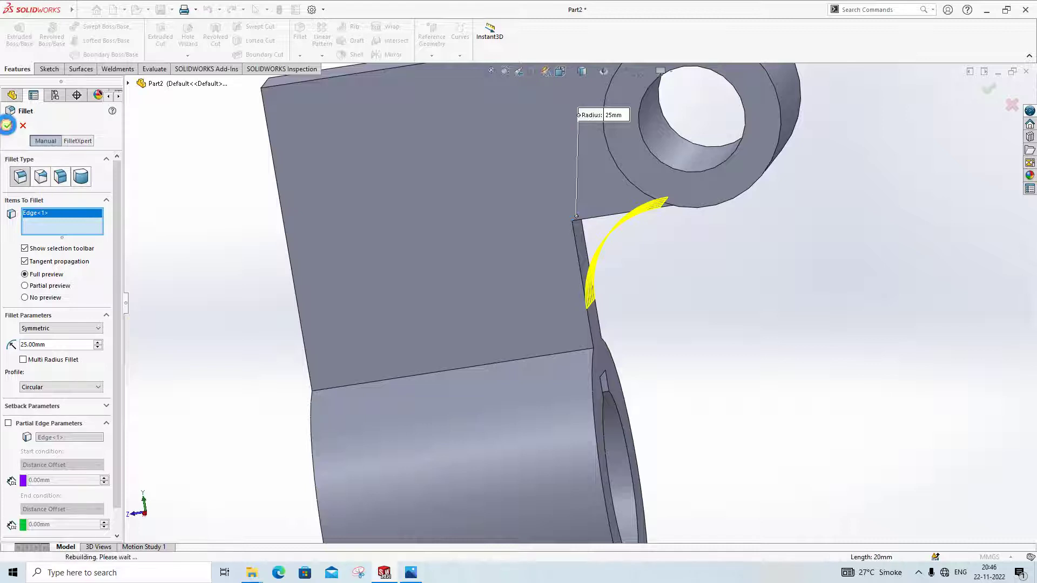
# Edit the inner corner fillet, try a 30 mm radius, set the radius to 50 mm, and accept it
pyautogui.scroll(2, 675, 340)
pyautogui.moveTo(604, 299)
pyautogui.mouseDown(button='middle')
pyautogui.moveTo(585, 224)
pyautogui.moveTo(613, 306)
pyautogui.mouseUp(button='middle')
pyautogui.click(605, 289)
pyautogui.click(633, 244)
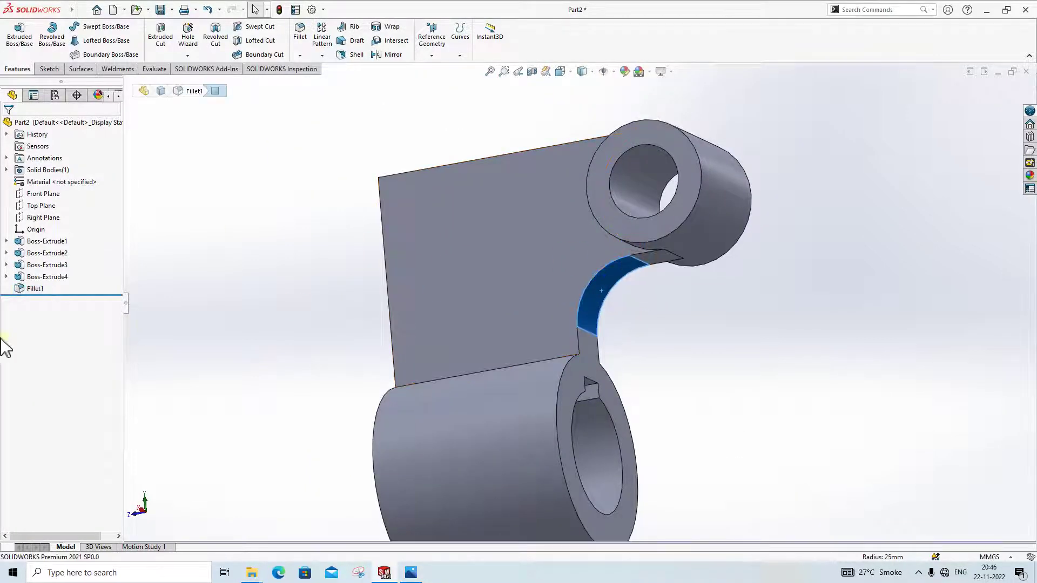
pyautogui.click(65, 330)
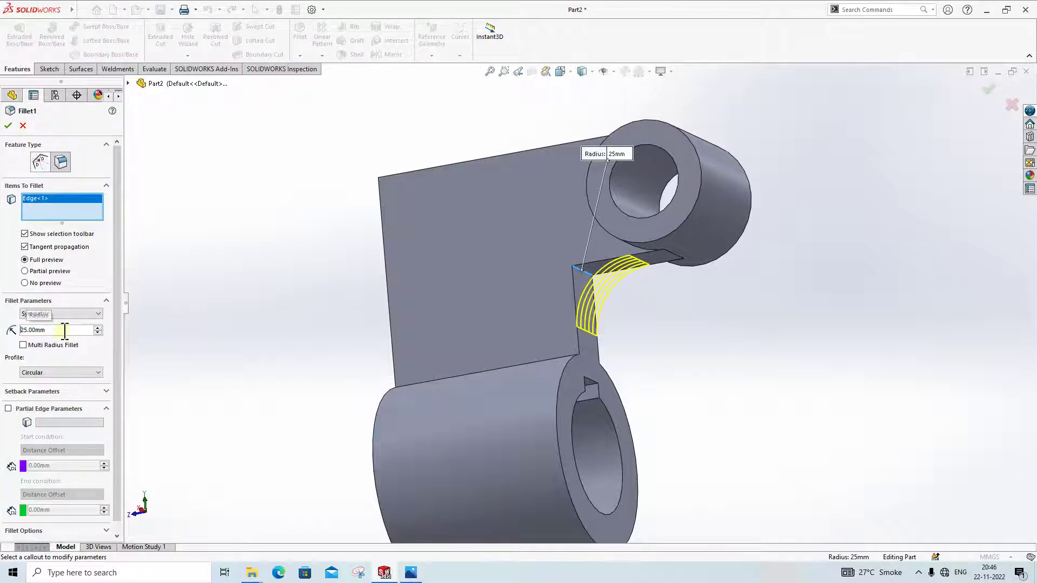
pyautogui.write('3')
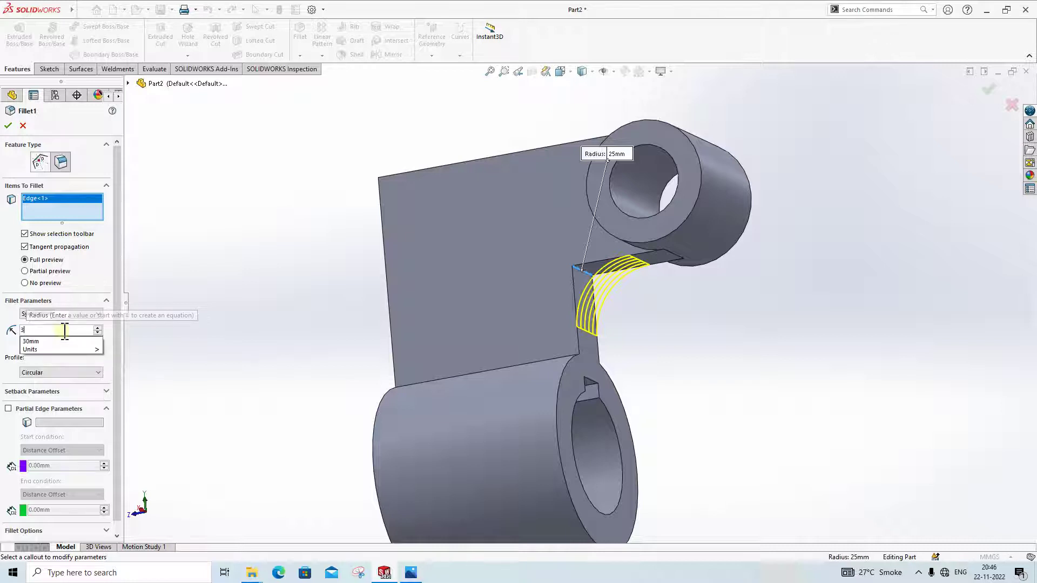
pyautogui.write('0')
pyautogui.press('Return')
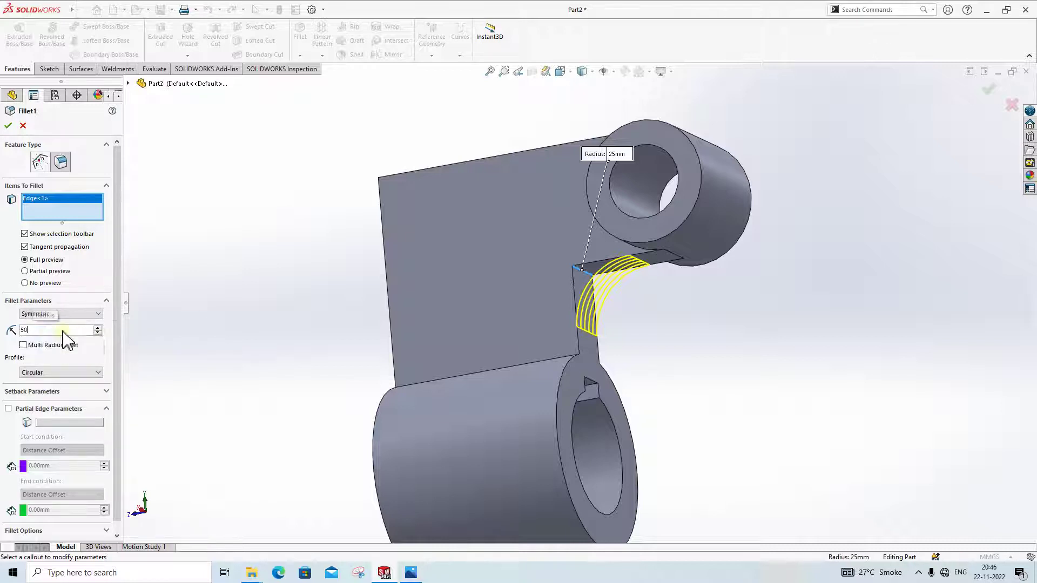
pyautogui.click(9, 125)
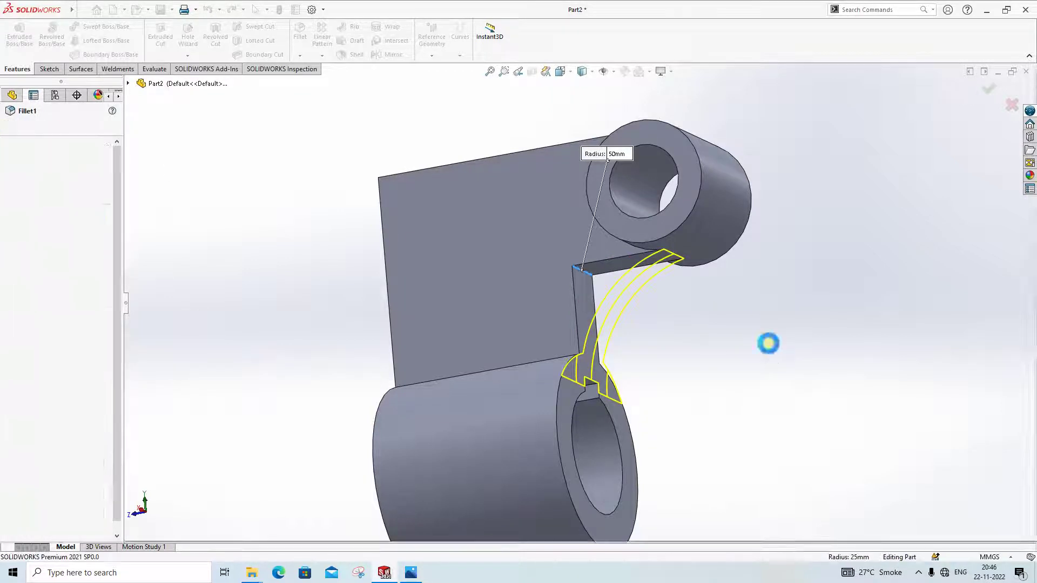
# Check the fillet radii in the drawing and inspect the inner corner fillet from both sides of the arm
pyautogui.scroll(-4, 595, 352)
pyautogui.moveTo(606, 405); pyautogui.dragTo(593, 351, button='middle')
pyautogui.click(411, 573)
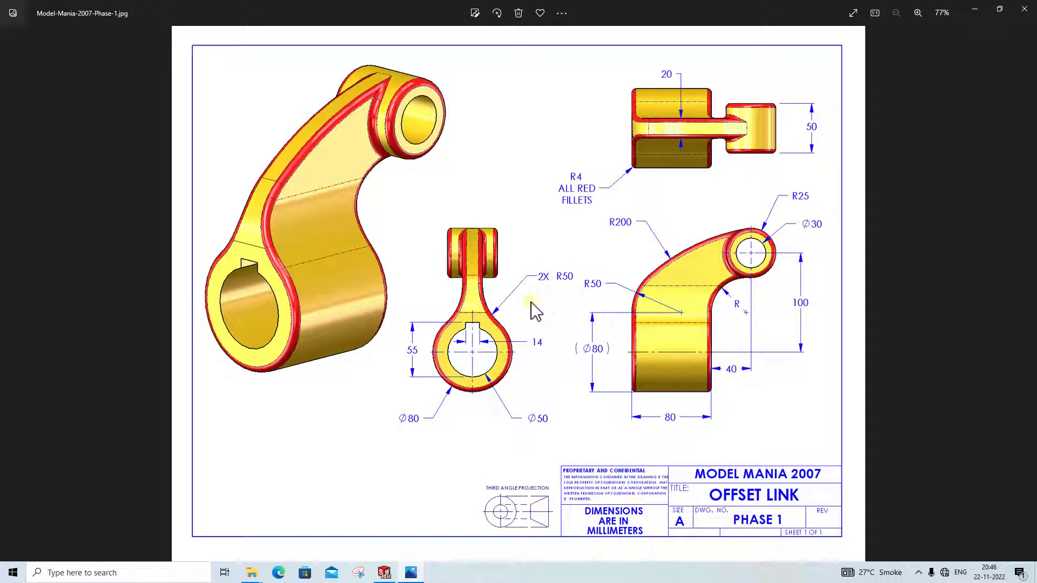
pyautogui.click(409, 575)
pyautogui.scroll(3, 681, 329)
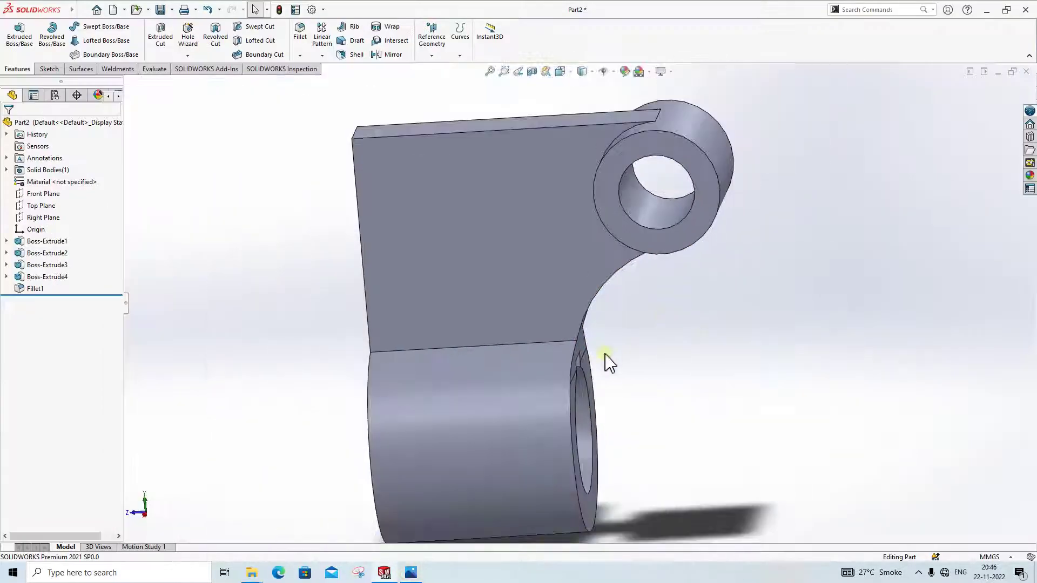
pyautogui.moveTo(609, 359); pyautogui.dragTo(603, 330, button='middle')
pyautogui.click(598, 326)
pyautogui.click(723, 377)
pyautogui.click(41, 288)
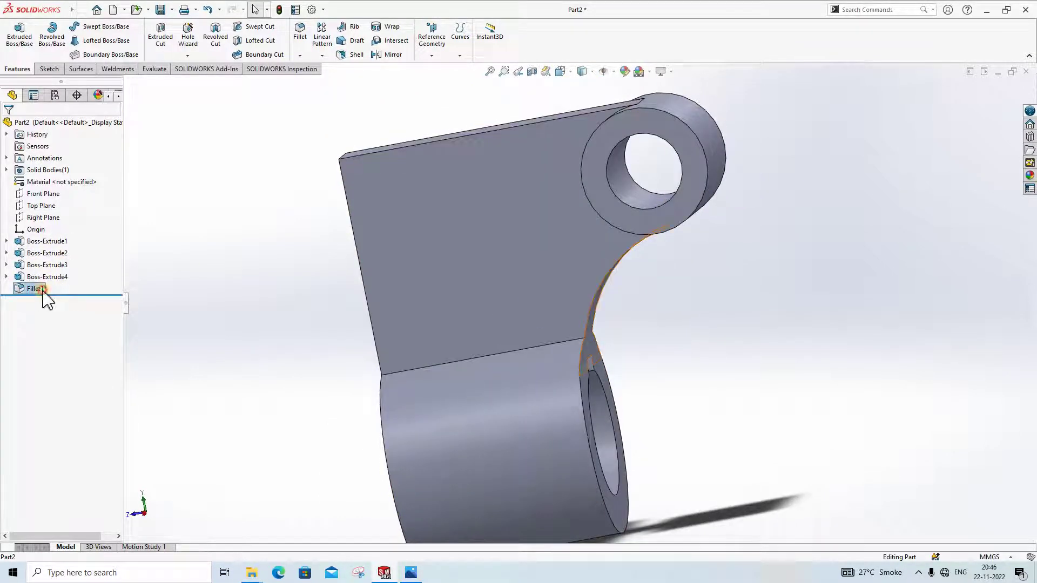
pyautogui.moveTo(518, 303); pyautogui.dragTo(723, 370, button='middle')
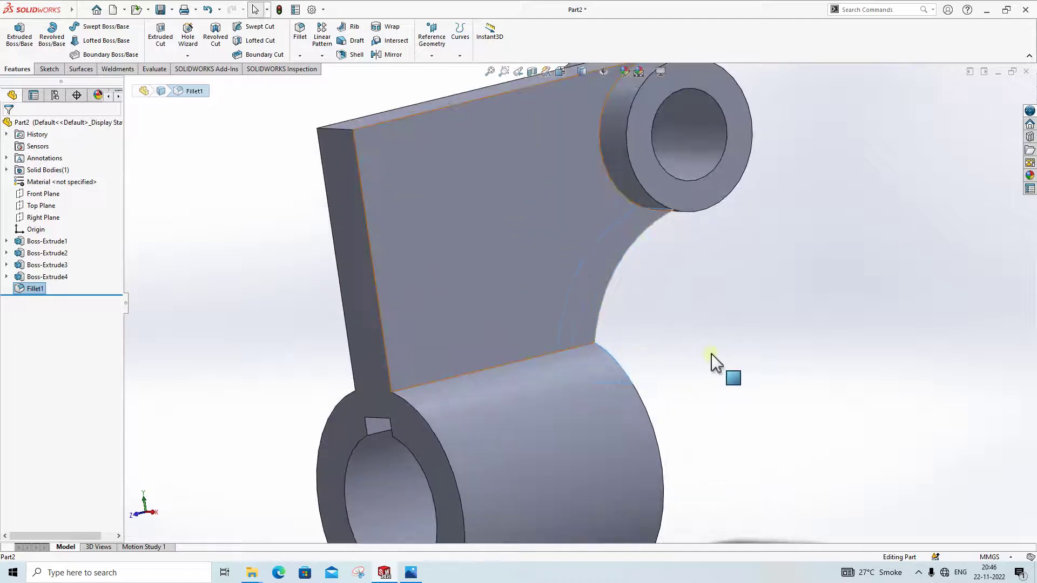
pyautogui.click(764, 345)
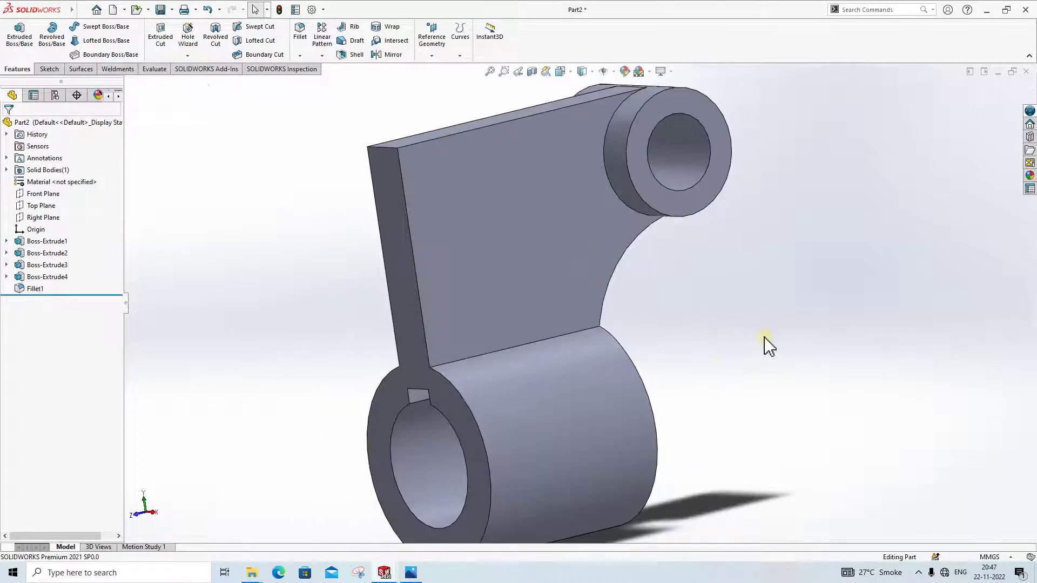
# Check the drawing and fillet both edges where the arm's flat sides meet the hub with a 50 mm radius
pyautogui.click(409, 572)
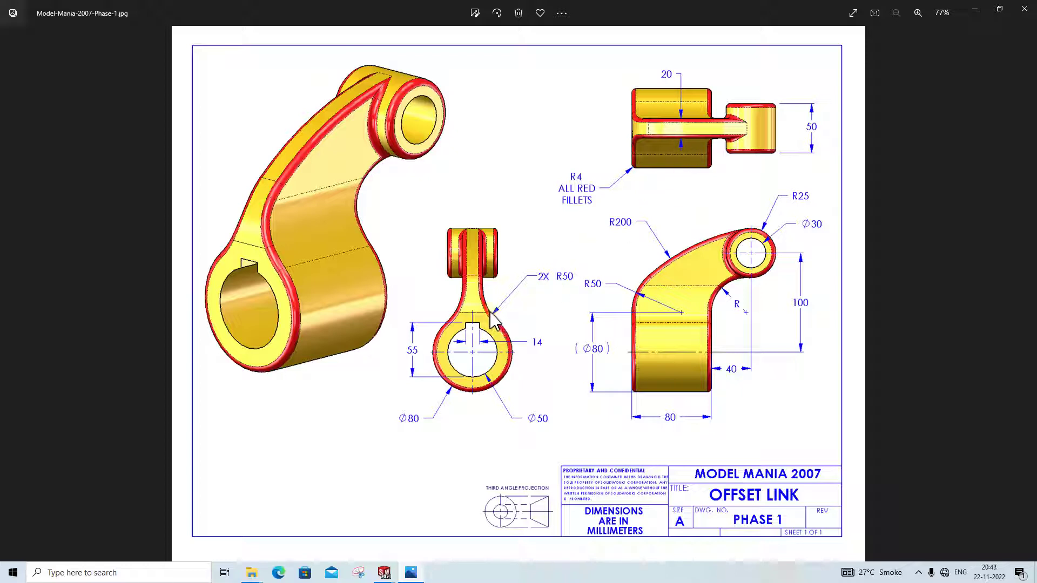
pyautogui.click(415, 574)
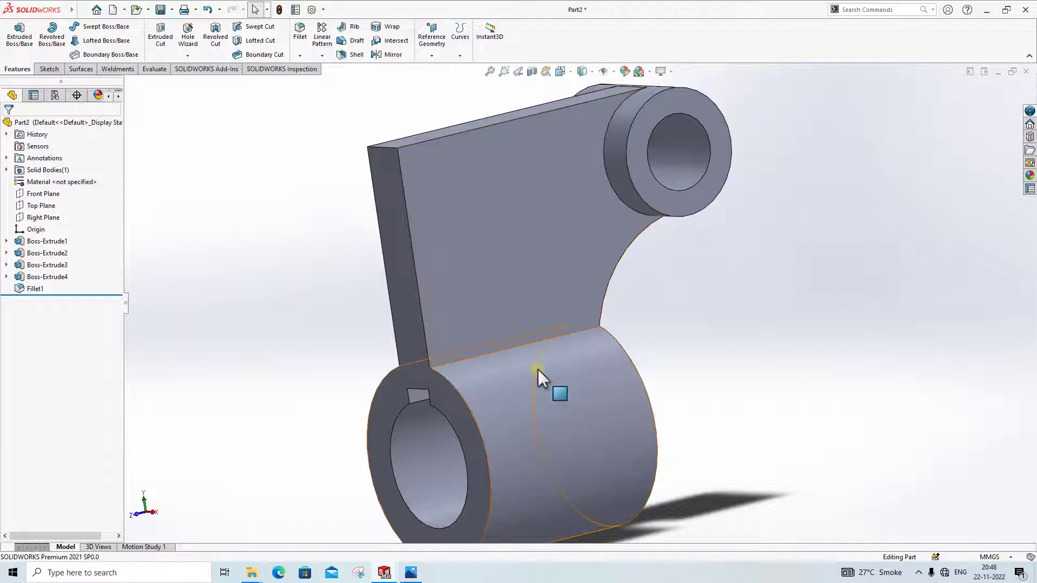
pyautogui.moveTo(539, 377)
pyautogui.mouseDown(button='middle')
pyautogui.moveTo(484, 384)
pyautogui.moveTo(529, 376)
pyautogui.mouseUp(button='middle')
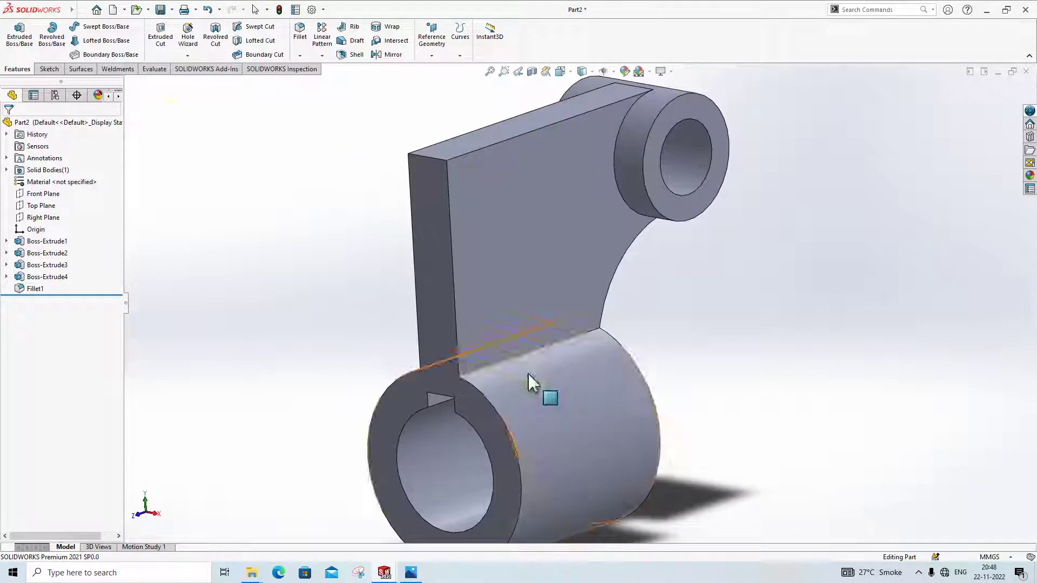
pyautogui.click(300, 33)
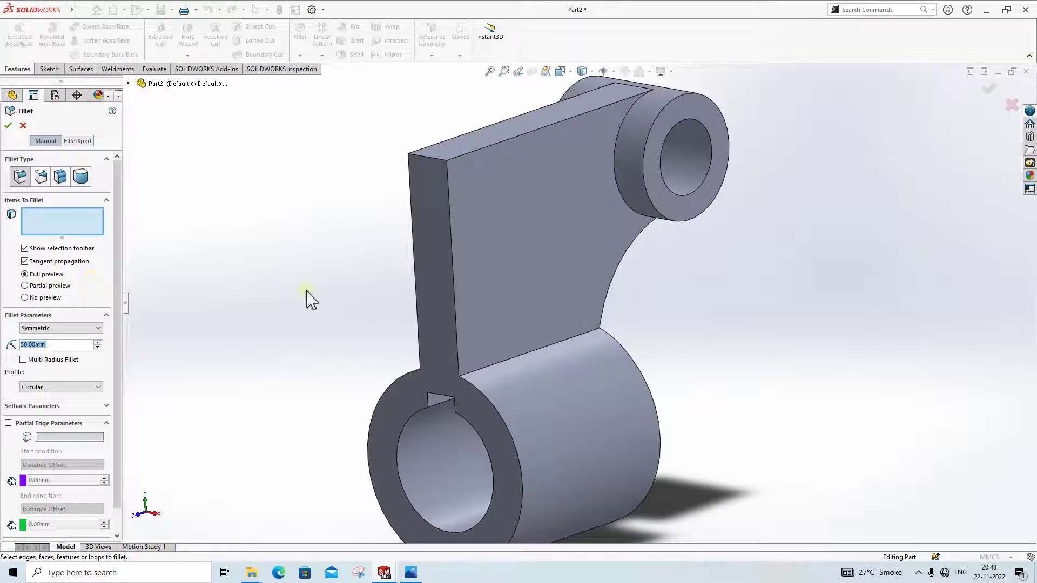
pyautogui.click(552, 346)
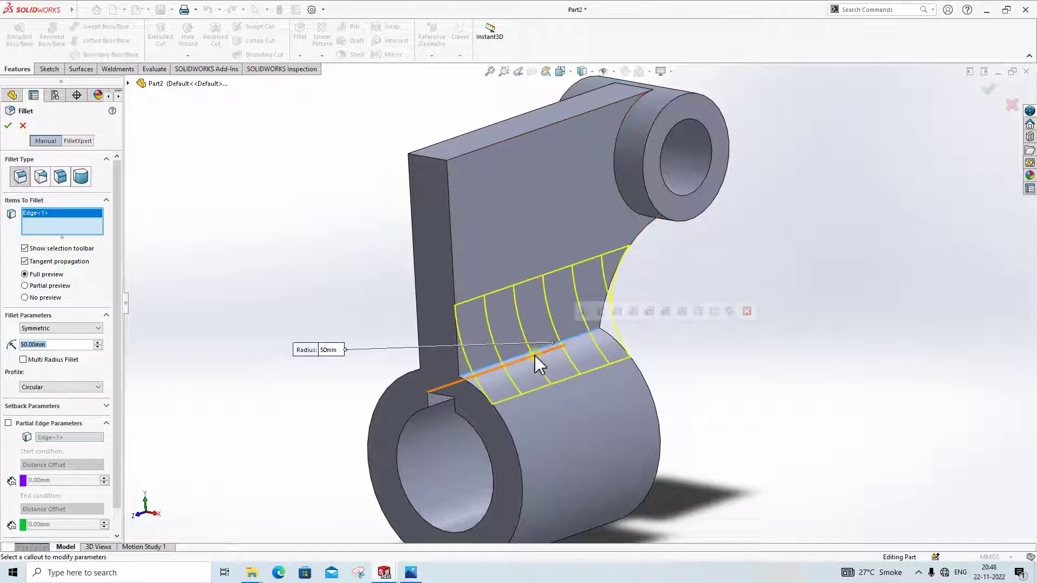
pyautogui.moveTo(540, 364); pyautogui.dragTo(232, 222, button='middle')
pyautogui.click(578, 342)
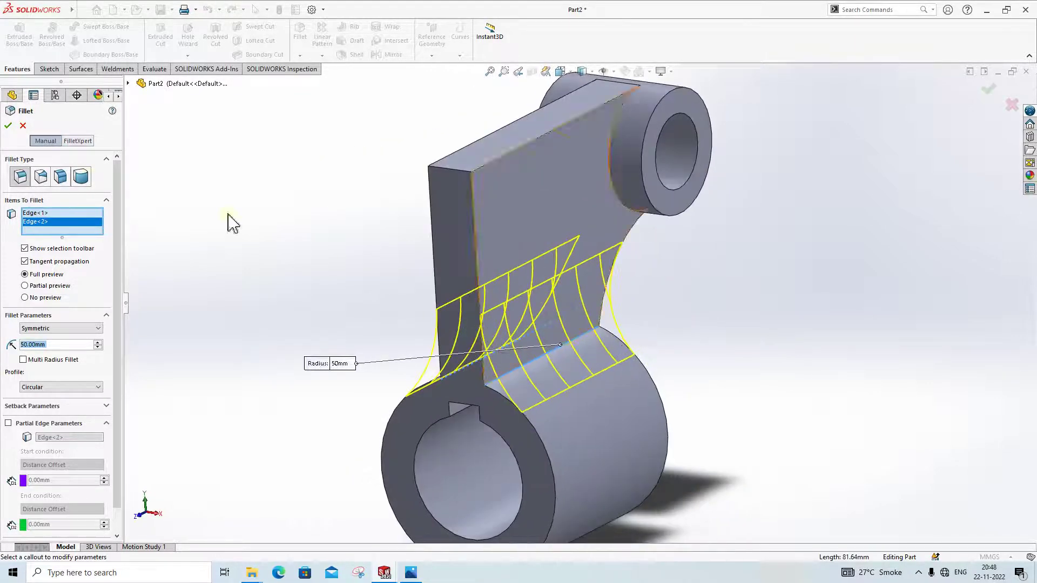
pyautogui.click(8, 126)
pyautogui.moveTo(572, 281); pyautogui.dragTo(499, 330, button='middle')
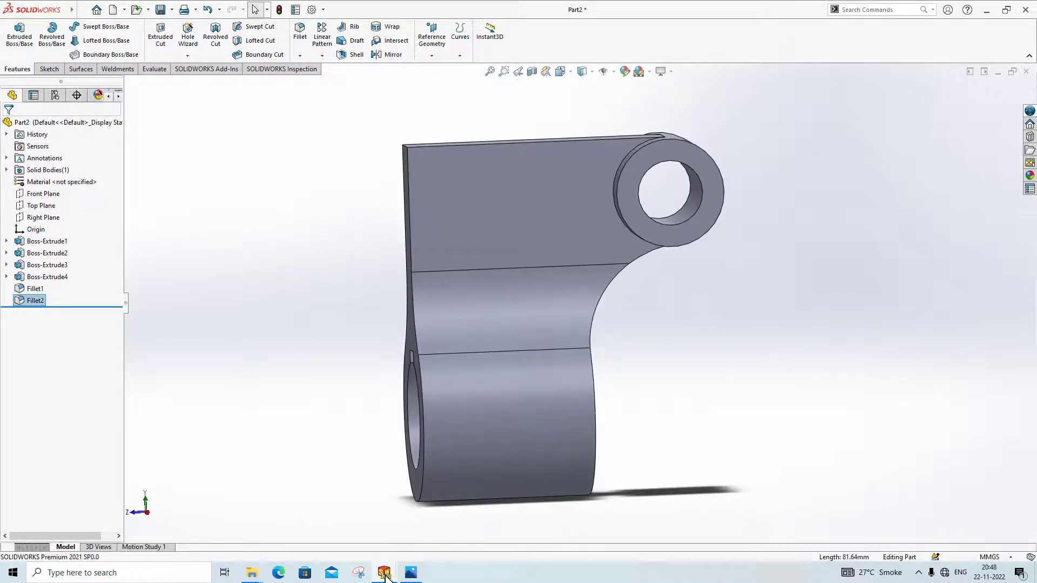
# Check the arm's outer profile in the drawing and start a sketch on the arm's flat side face
pyautogui.click(420, 578)
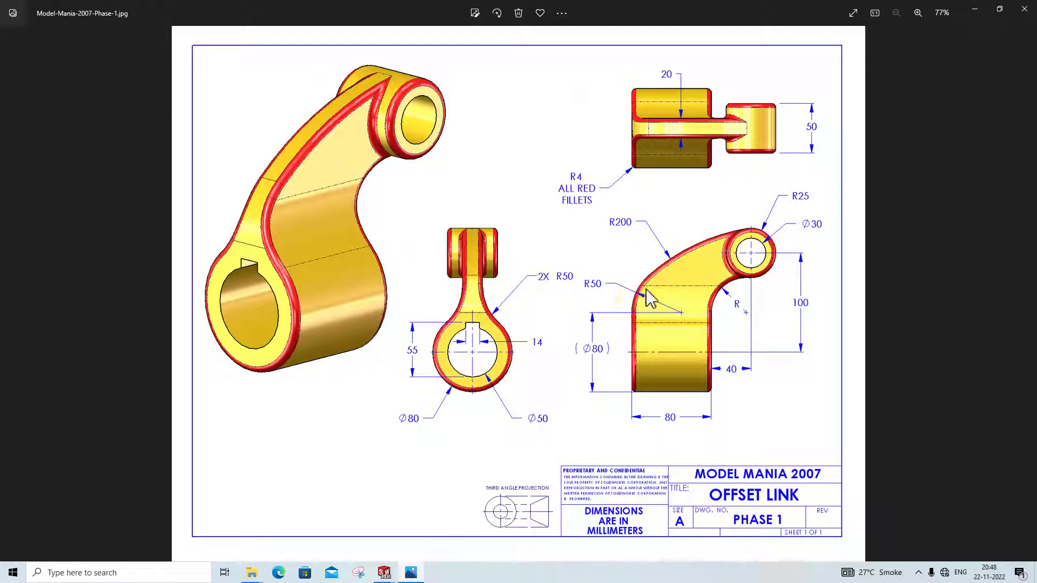
pyautogui.click(419, 575)
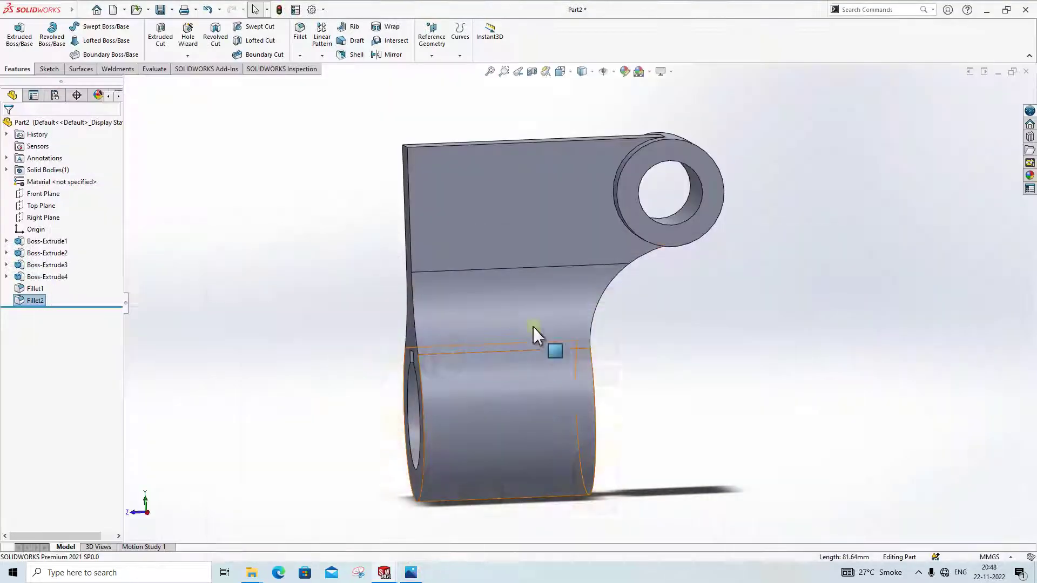
pyautogui.click(510, 191)
pyautogui.click(555, 162)
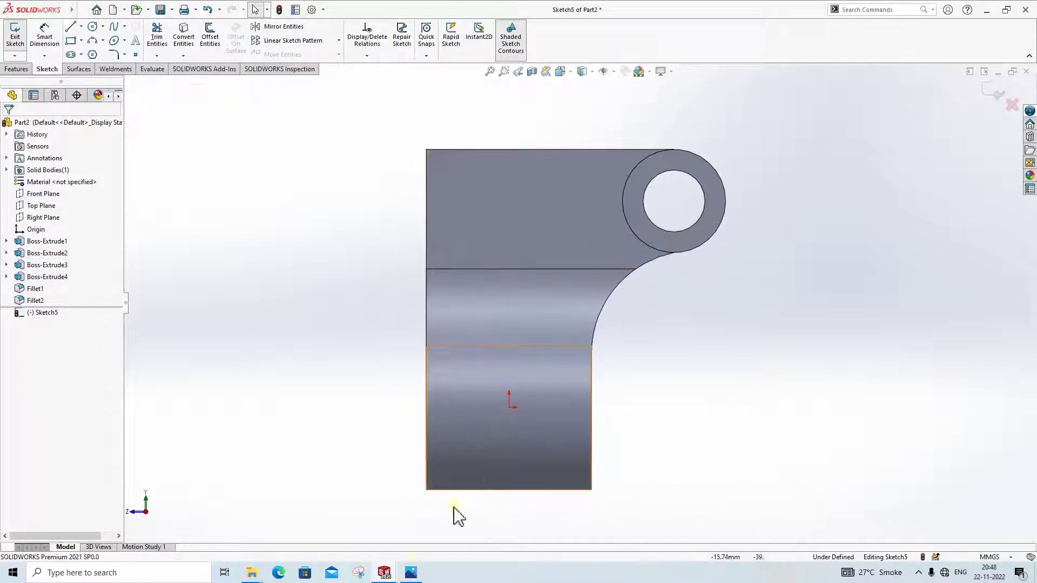
# Consult the drawing and sketch a horizontal centerline about 46 mm long from the origin past the hub's end beneath the small boss
pyautogui.click(411, 574)
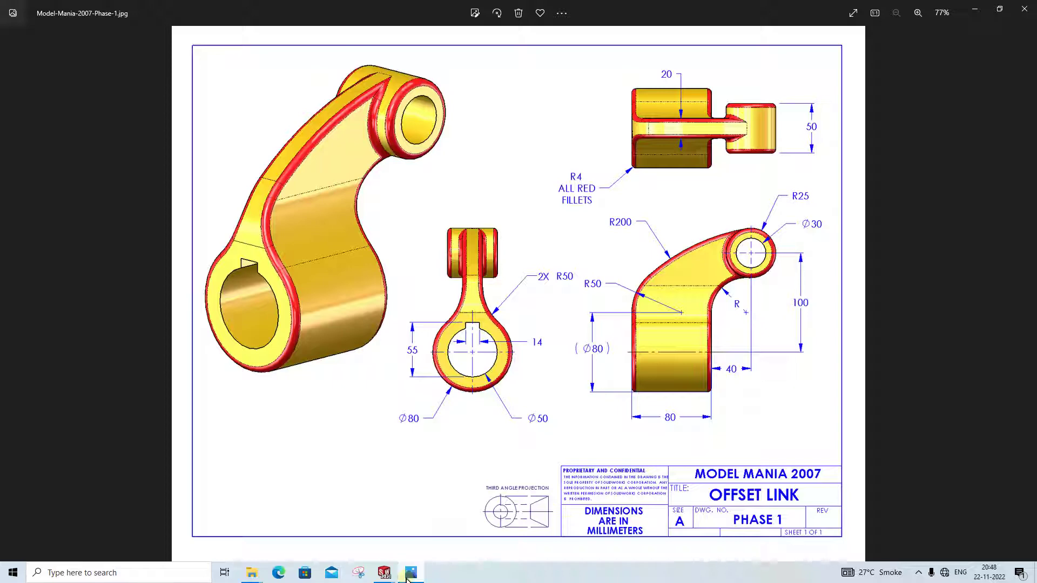
pyautogui.click(411, 574)
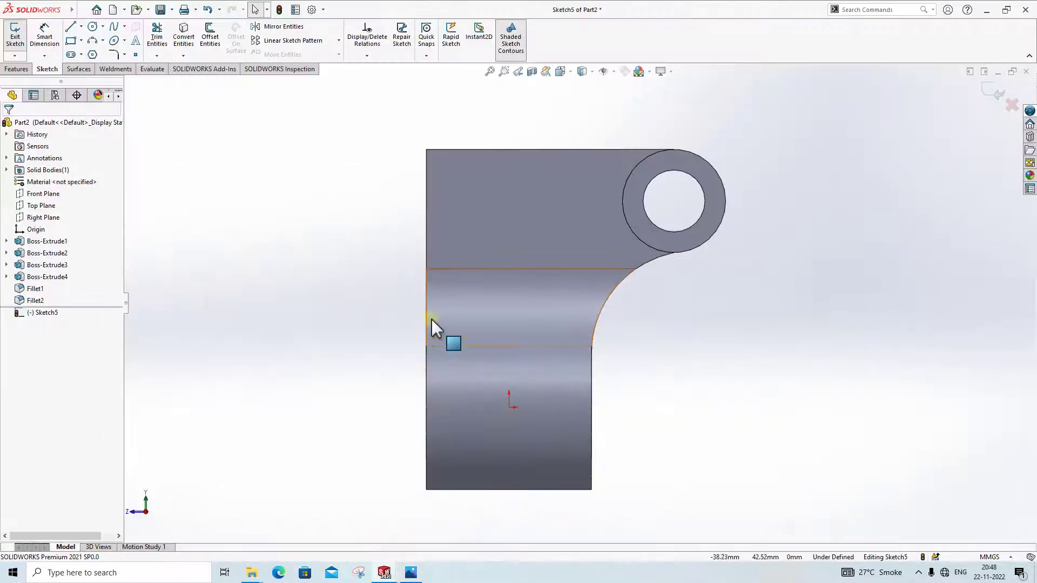
pyautogui.scroll(-2, 419, 319)
pyautogui.click(81, 27)
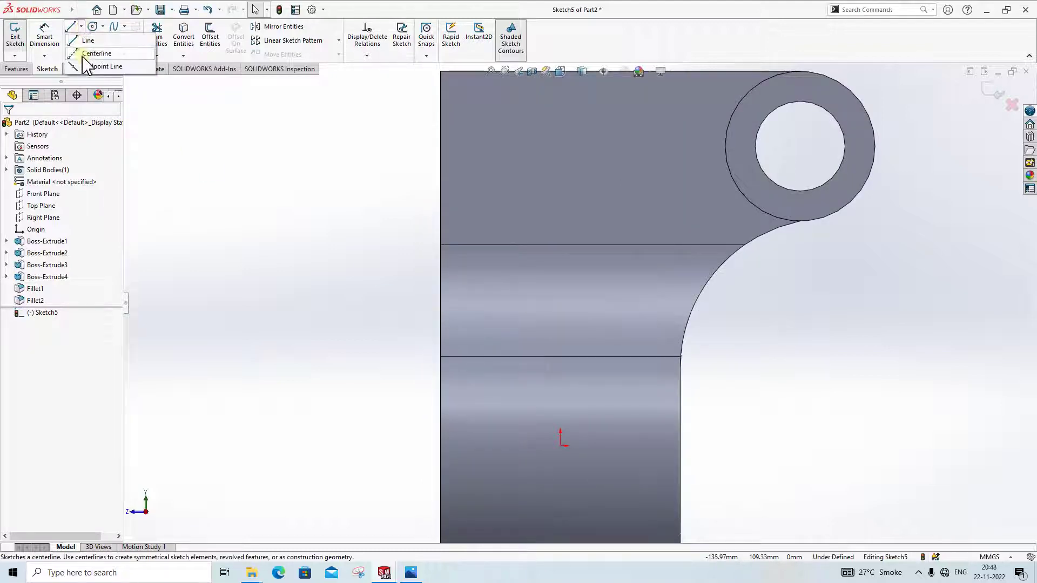
pyautogui.click(94, 54)
pyautogui.click(410, 574)
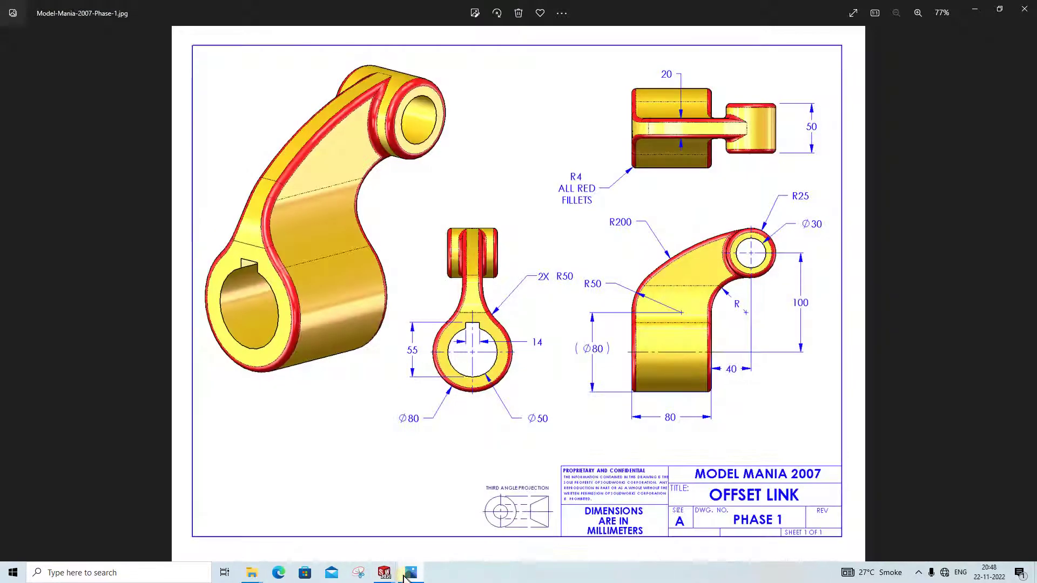
pyautogui.click(409, 574)
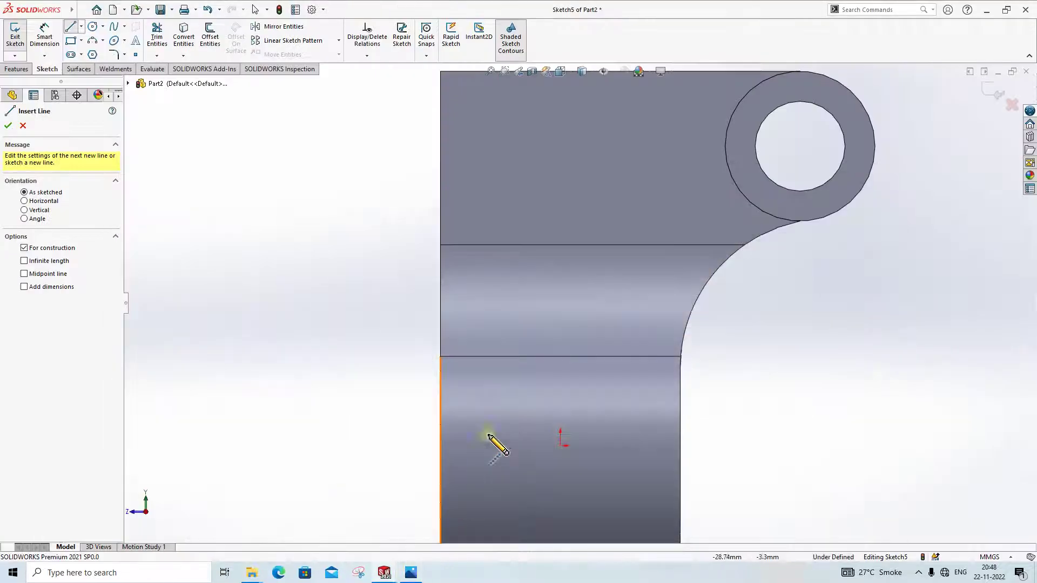
pyautogui.click(560, 447)
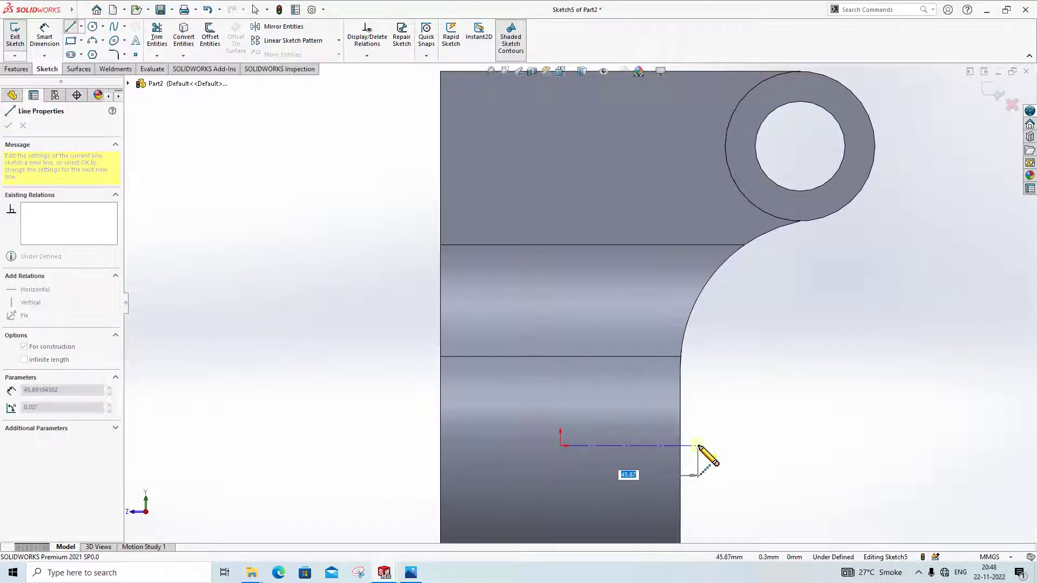
pyautogui.click(699, 446)
pyautogui.press('Escape')
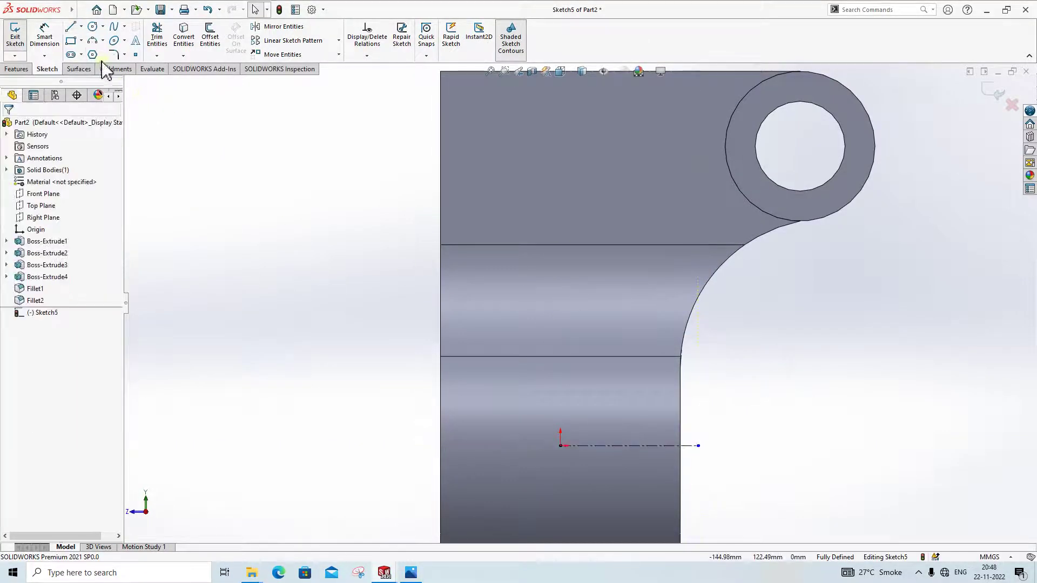
# Sketch a three-point arc of about 120 mm radius from the arm's straight outer edge up into its side face
pyautogui.click(102, 41)
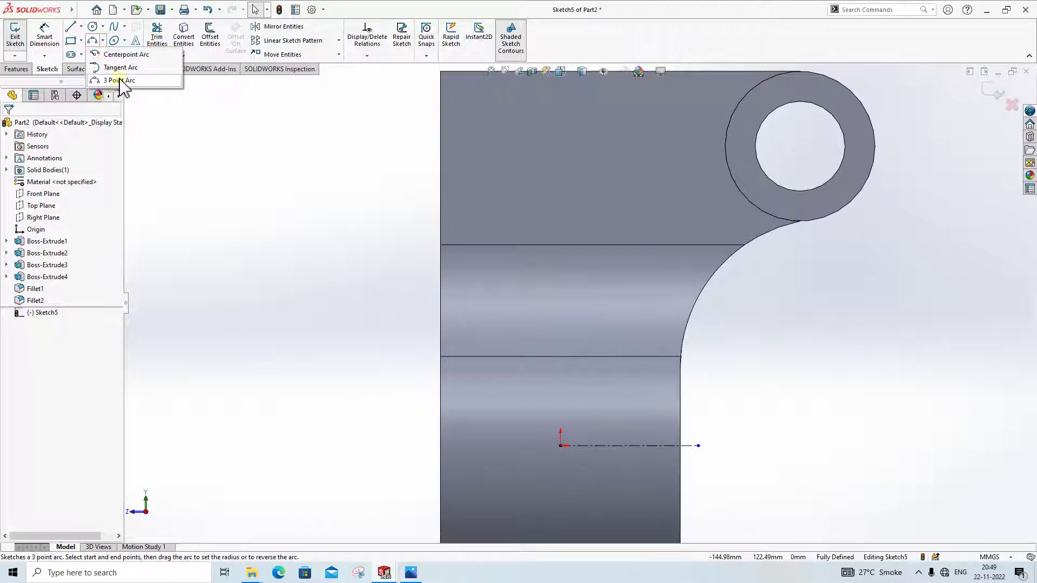
pyautogui.click(120, 81)
pyautogui.scroll(2, 621, 324)
pyautogui.click(410, 572)
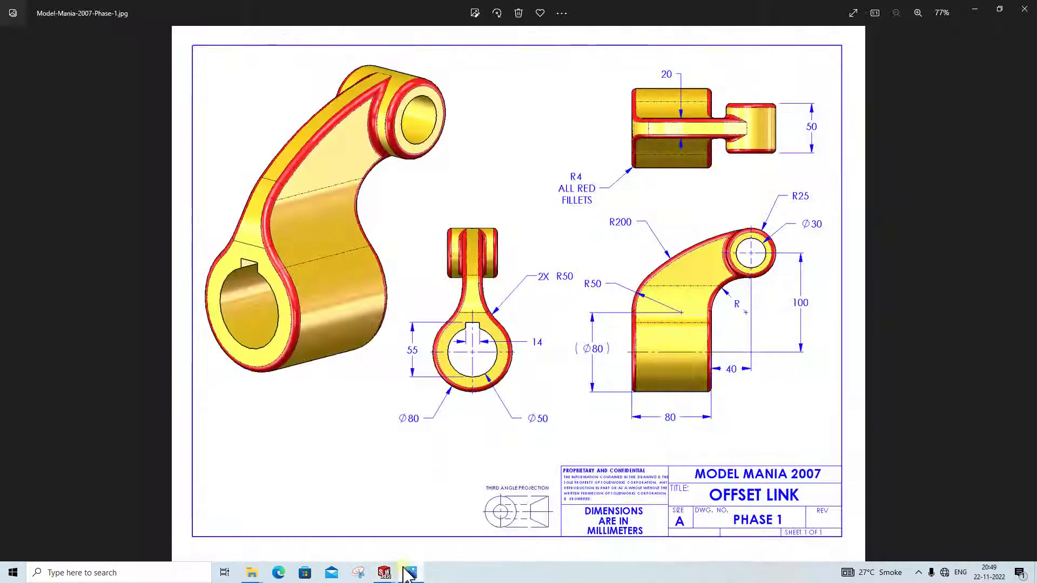
pyautogui.click(410, 573)
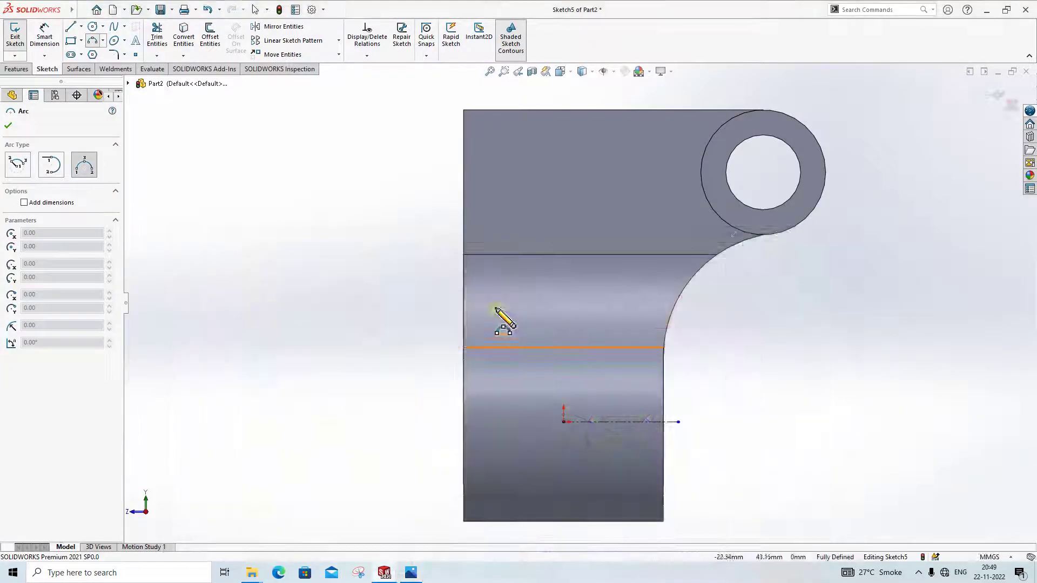
pyautogui.click(464, 300)
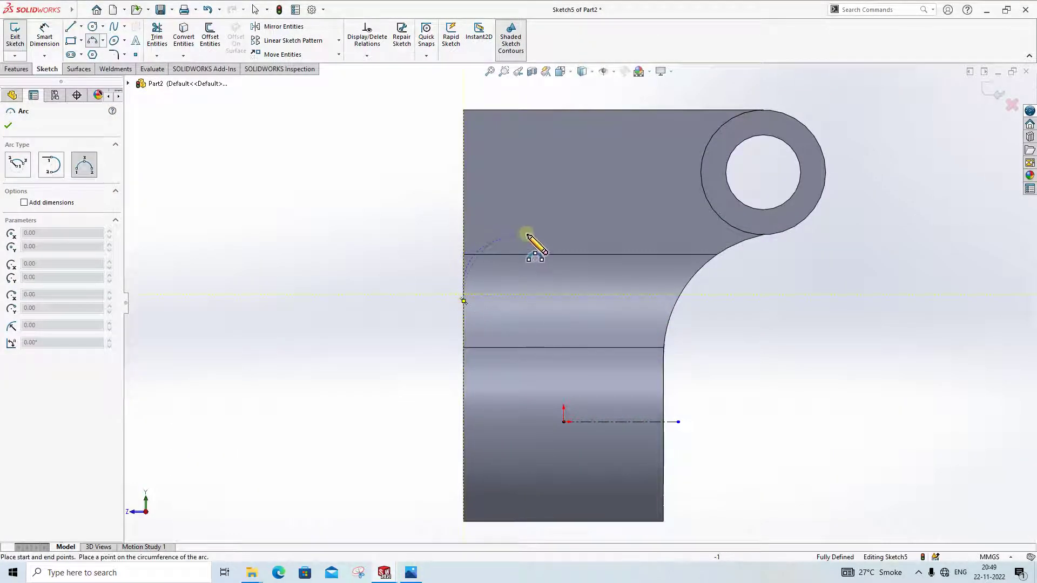
pyautogui.click(557, 238)
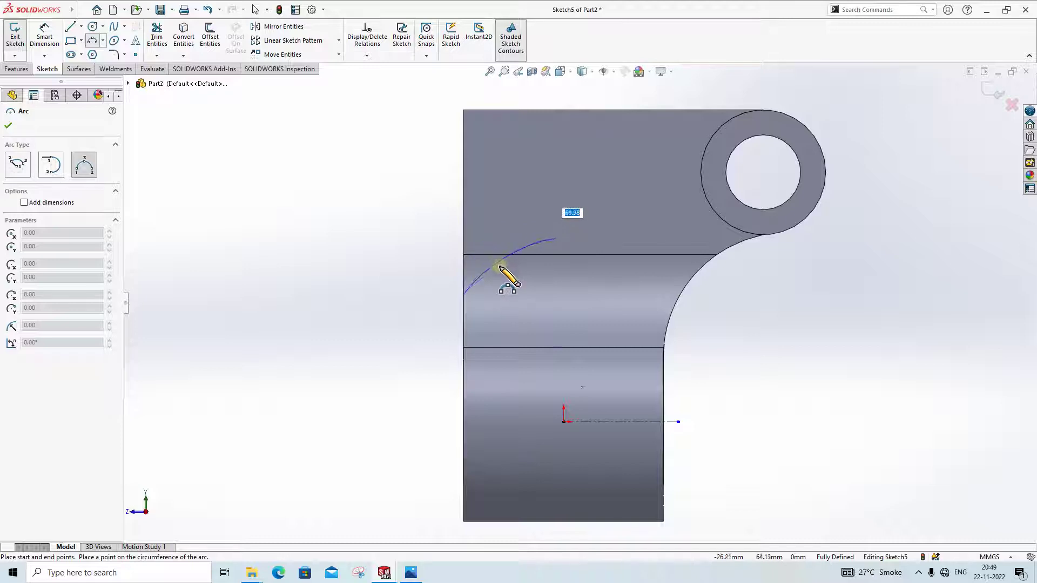
pyautogui.click(504, 272)
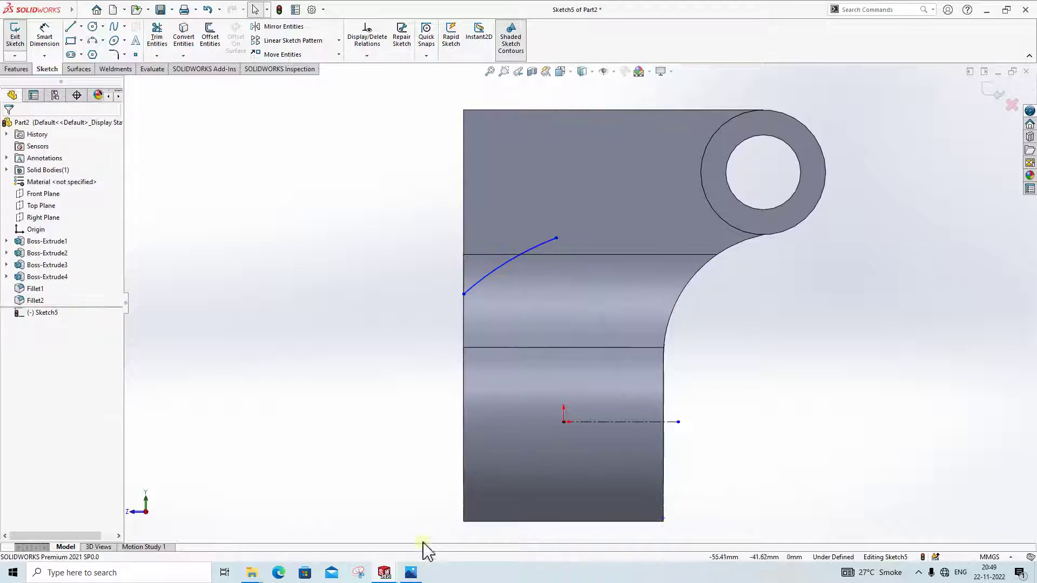
# Check the outer bend radius in the drawing and dimension the arc's radius as 50 mm
pyautogui.click(420, 574)
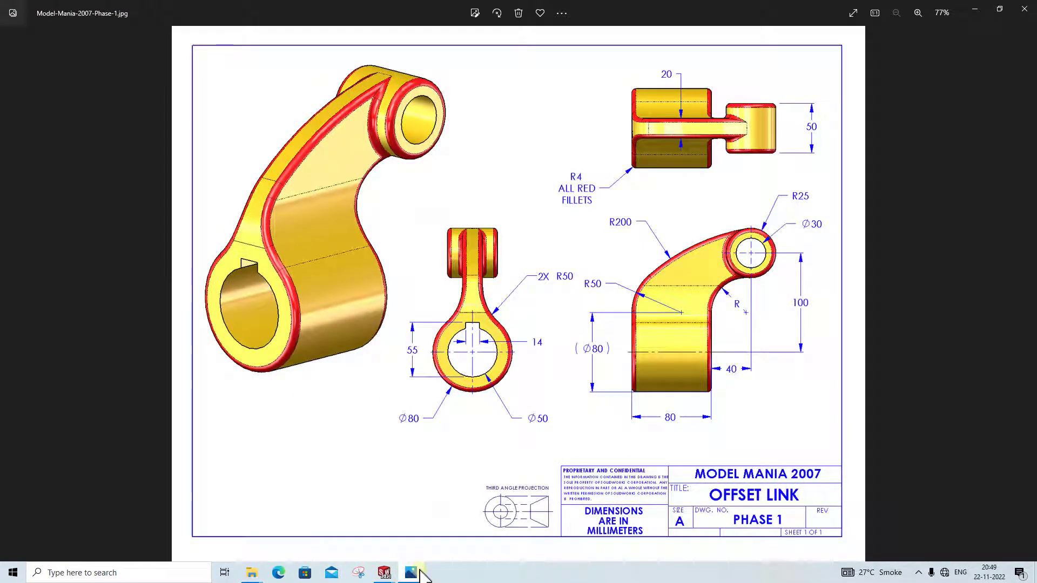
pyautogui.click(421, 574)
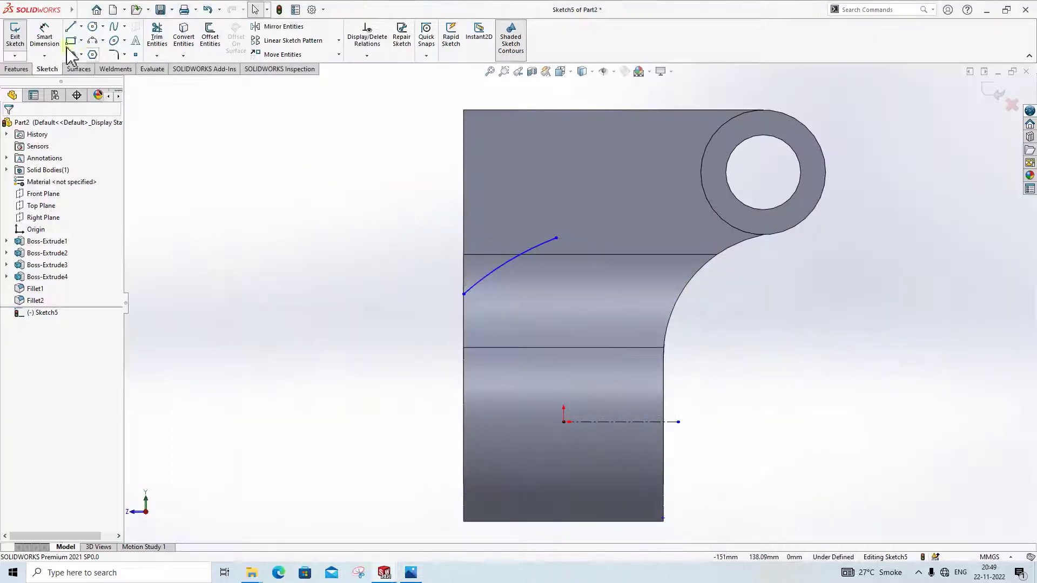
pyautogui.click(507, 269)
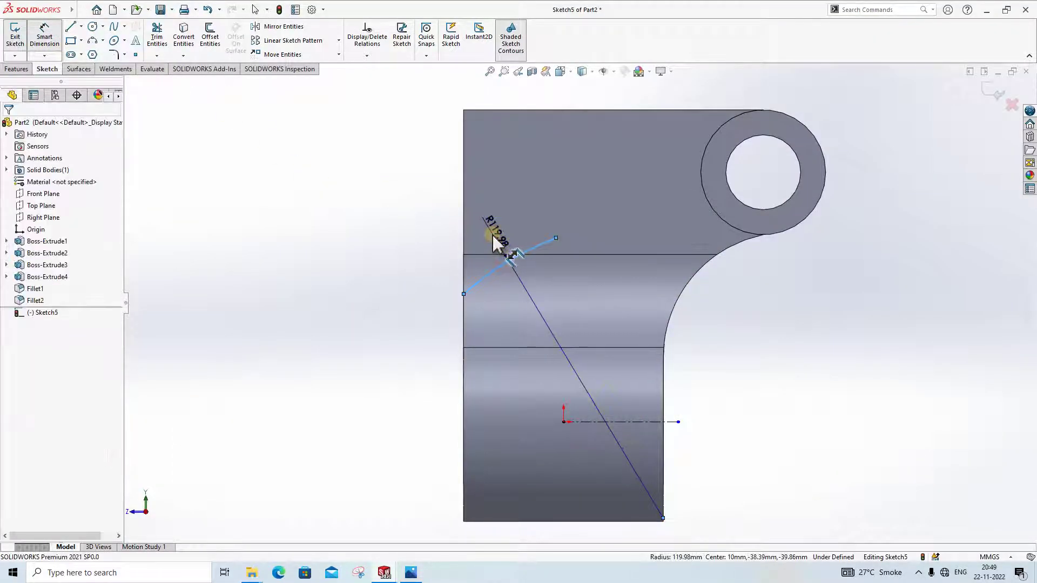
pyautogui.click(494, 233)
pyautogui.write('50')
pyautogui.press('Return')
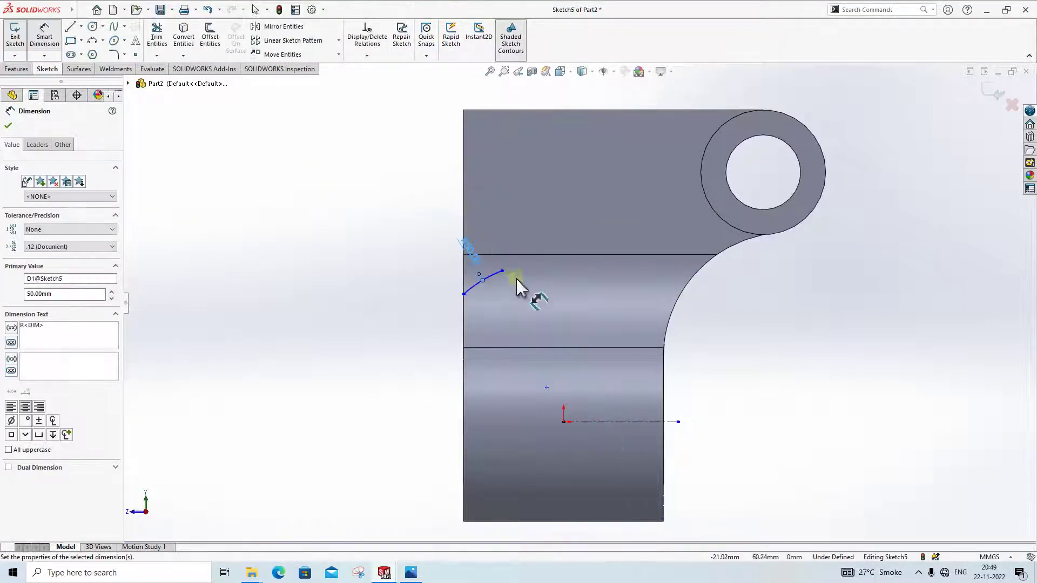
# Move the arc's lower endpoint down the outer edge to about 41 mm above the origin and recheck the arc's centre in the drawing
pyautogui.scroll(-5, 467, 327)
pyautogui.moveTo(430, 315); pyautogui.dragTo(431, 349)
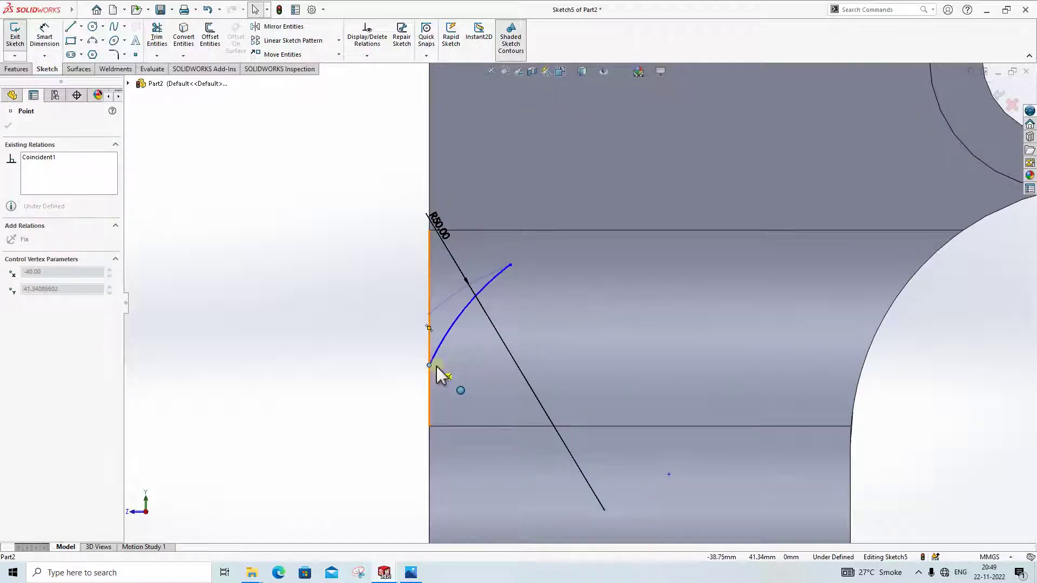
pyautogui.scroll(3, 556, 445)
pyautogui.press('Escape')
pyautogui.click(411, 574)
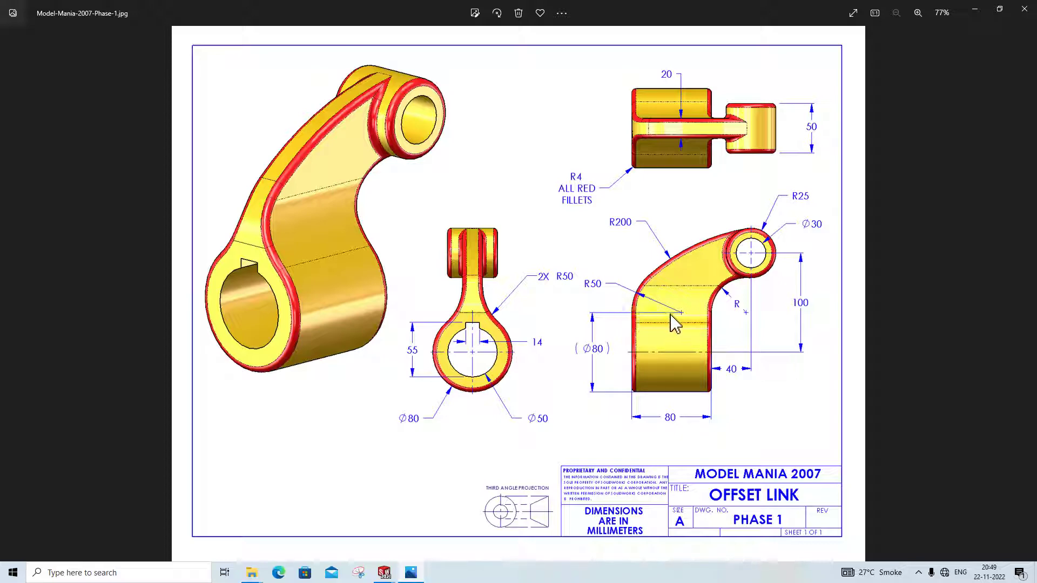
pyautogui.click(411, 577)
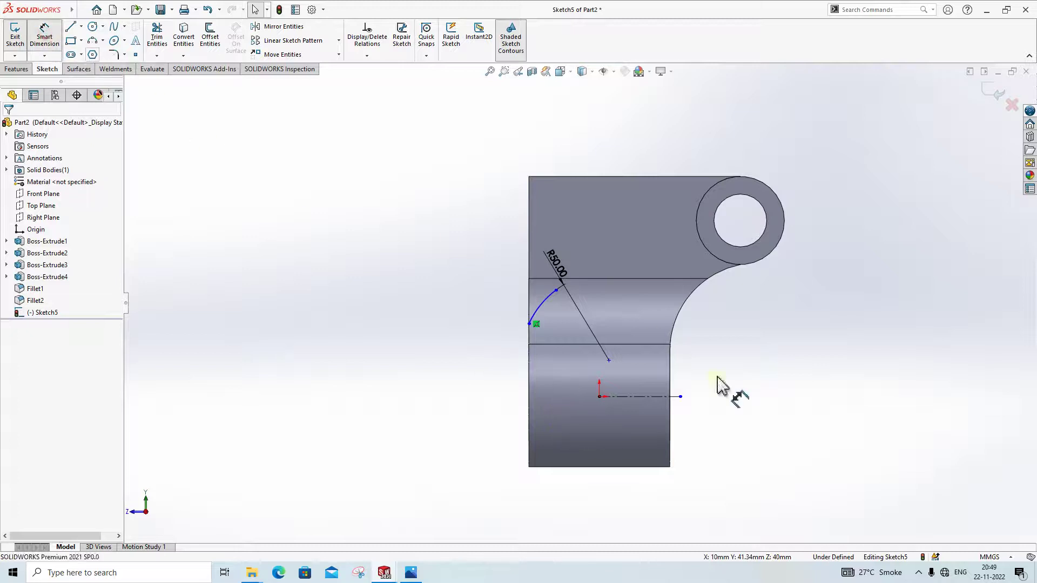
# Dimension the R50 arc's lower endpoint 40 mm vertically from the sketch centerline
pyautogui.click(604, 326)
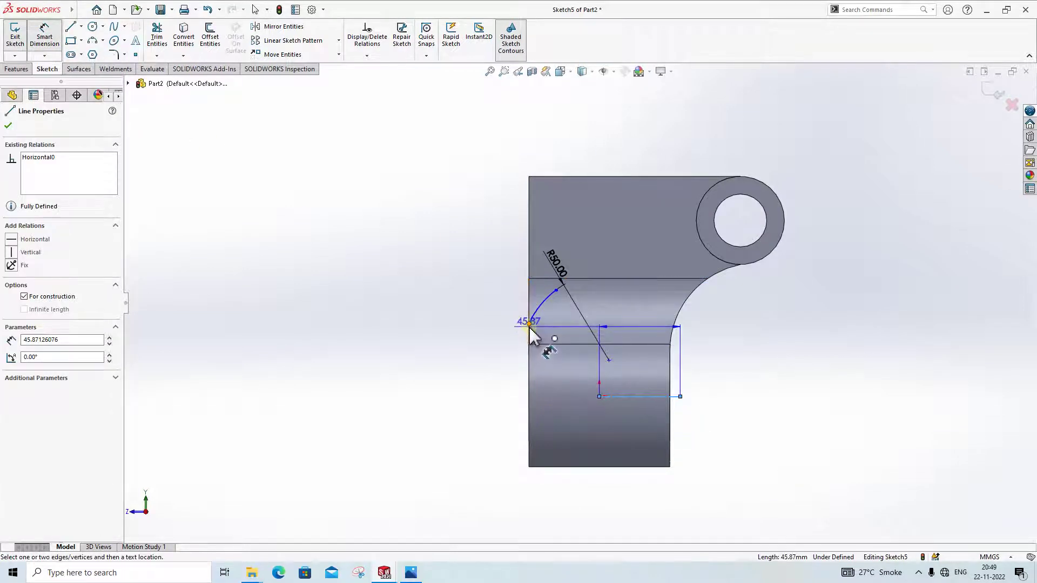
pyautogui.click(529, 326)
pyautogui.click(474, 347)
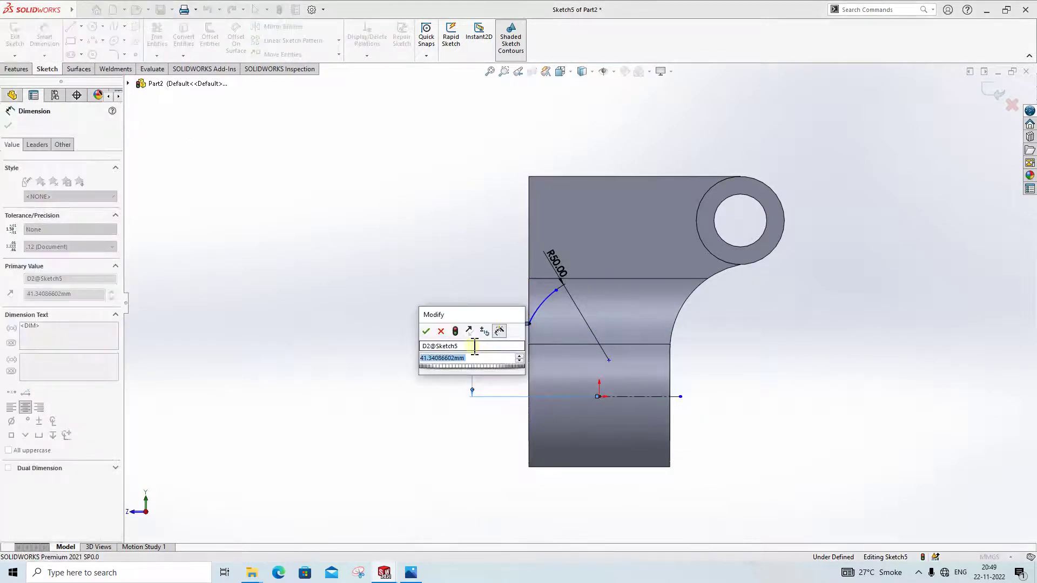
pyautogui.write('40')
pyautogui.press('Return')
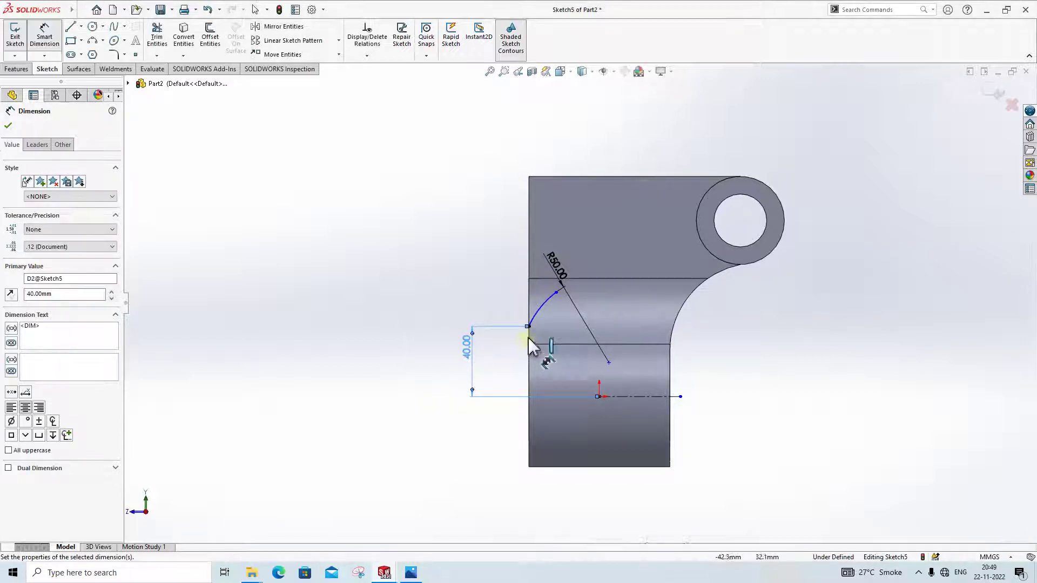
# Make the R50 arc tangent to the arm's straight outer edge
pyautogui.scroll(-5, 532, 346)
pyautogui.press('Escape')
pyautogui.click(542, 287)
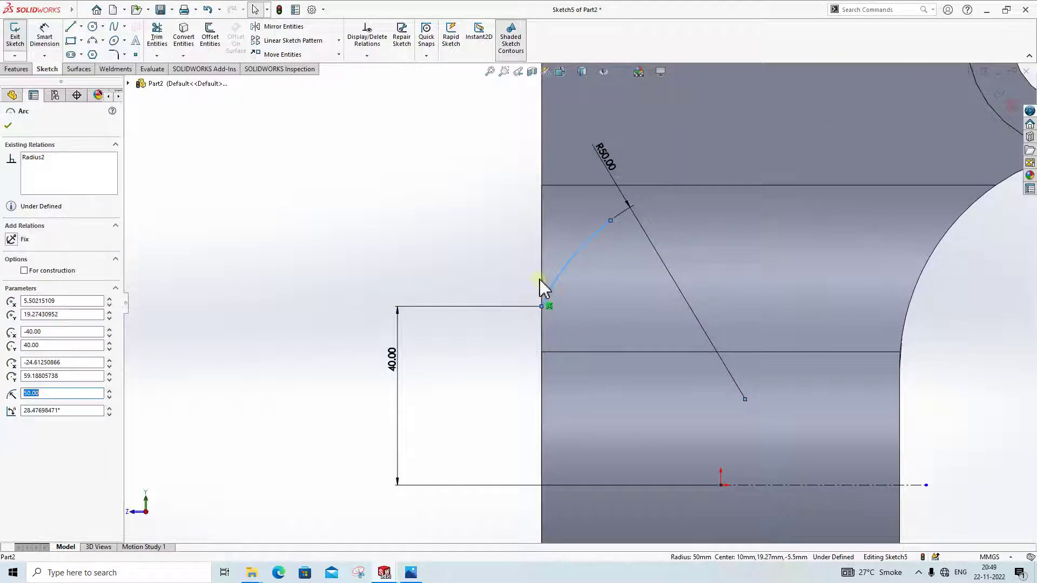
pyautogui.keyDown('ctrl'); pyautogui.click(543, 289); pyautogui.keyUp('ctrl')
pyautogui.click(18, 301)
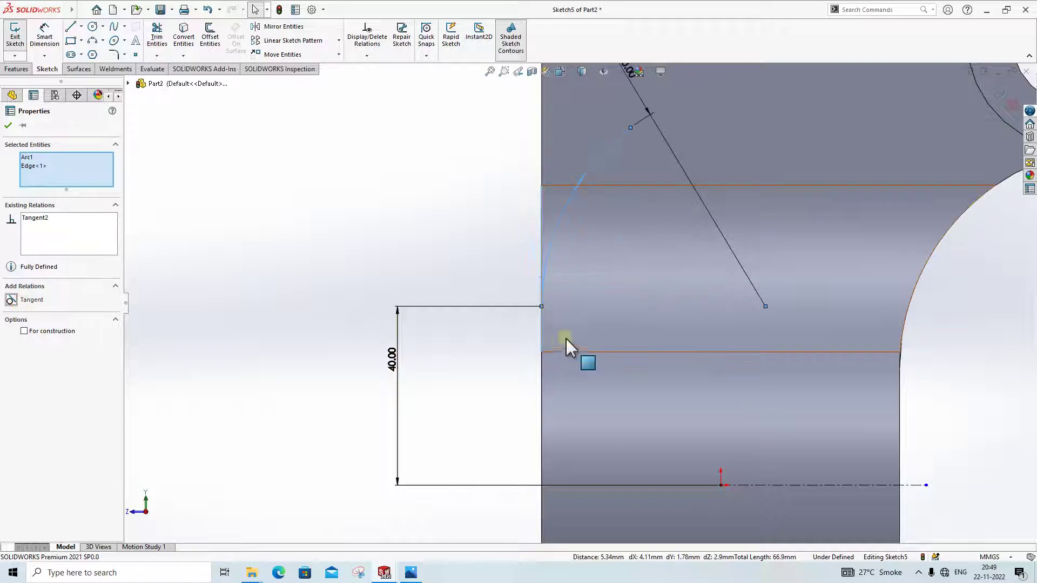
pyautogui.press('Escape')
pyautogui.scroll(4, 575, 313)
# Consult the drawing and extend the R50 arc's free upper endpoint along its curve to about 90 mm above the origin
pyautogui.click(410, 573)
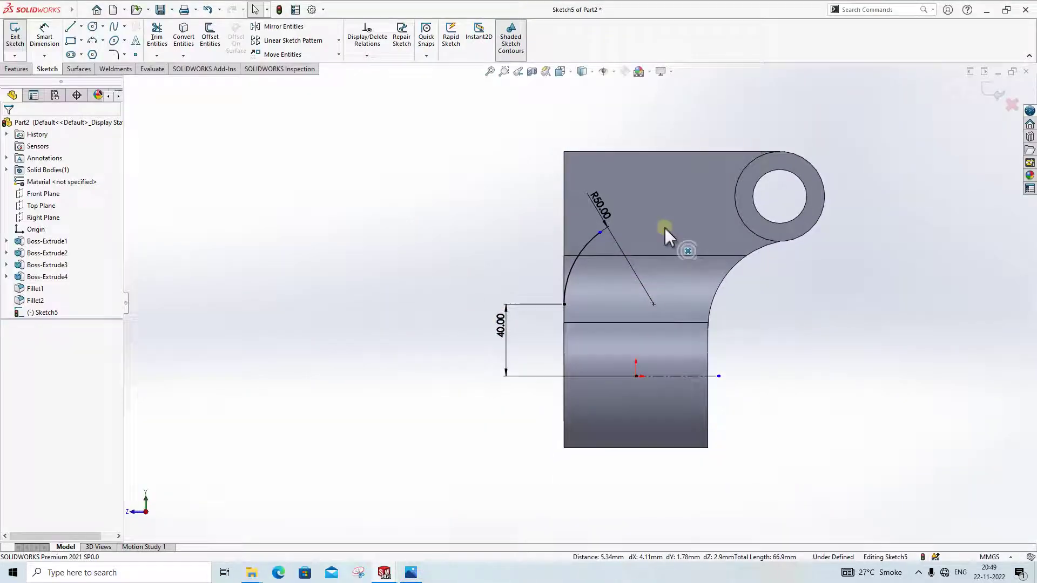
pyautogui.scroll(3, 670, 227)
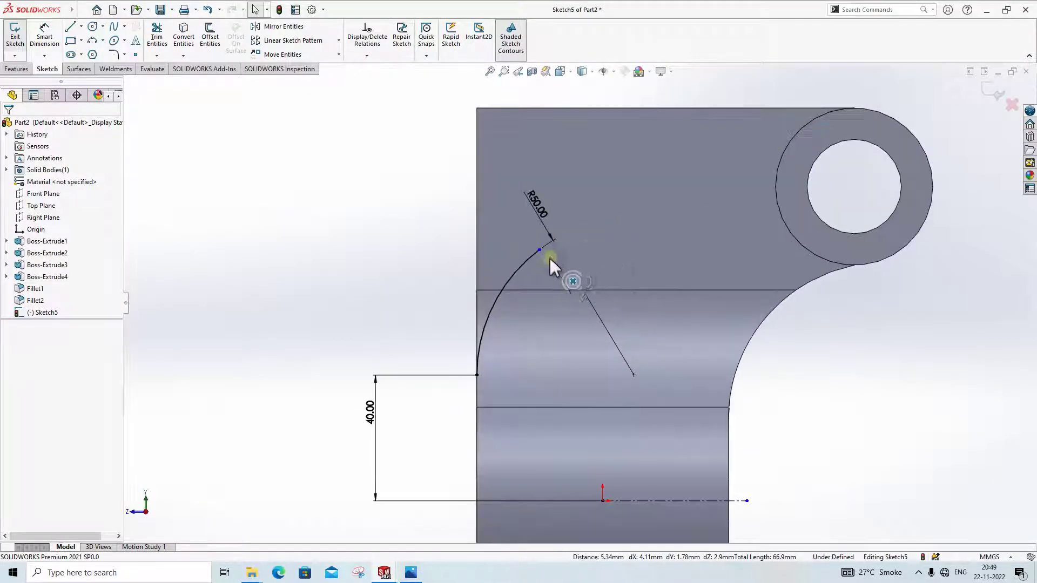
pyautogui.moveTo(539, 250); pyautogui.dragTo(616, 209)
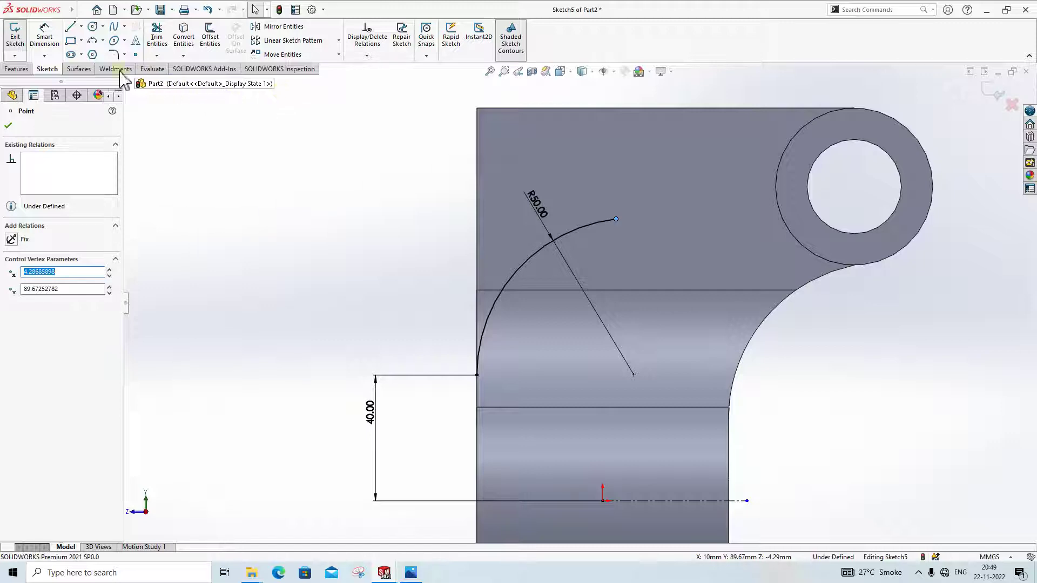
pyautogui.press('Escape')
# Consult the drawing and sketch a three-point arc of about 175 mm radius from the small boss's outer circle to the R50 arc
pyautogui.click(89, 42)
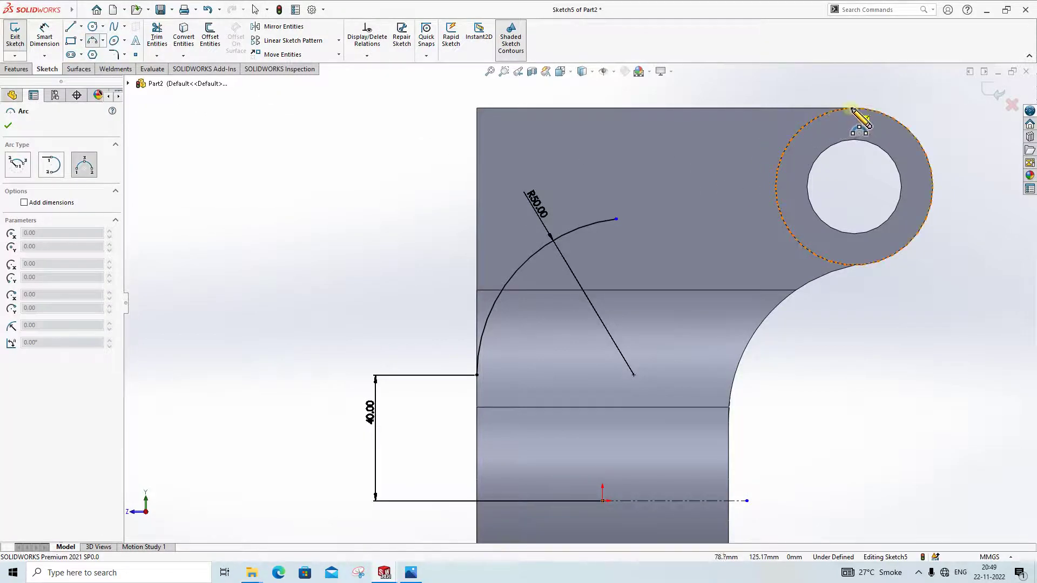
pyautogui.click(413, 574)
pyautogui.click(411, 574)
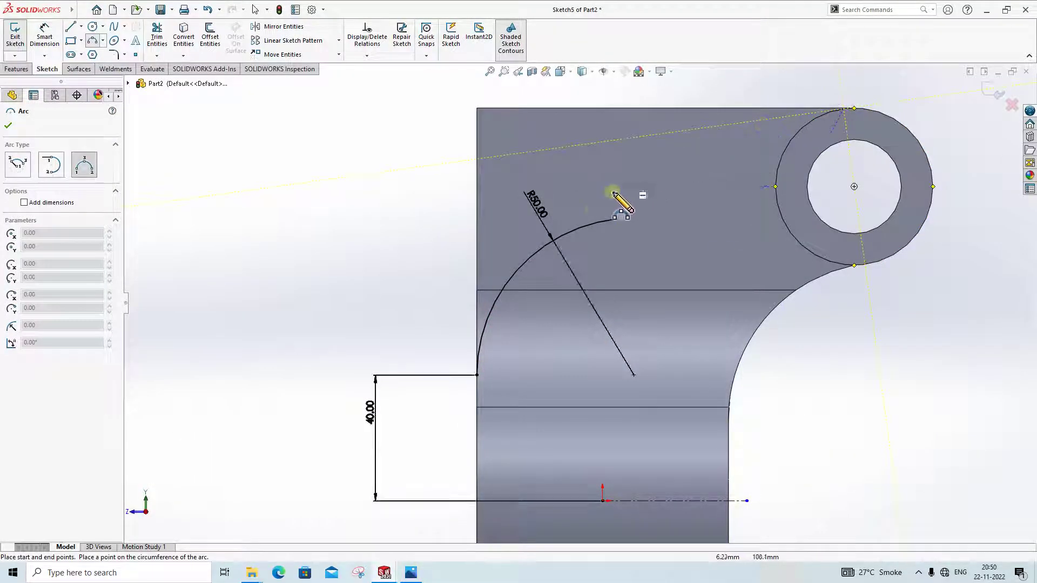
pyautogui.click(617, 219)
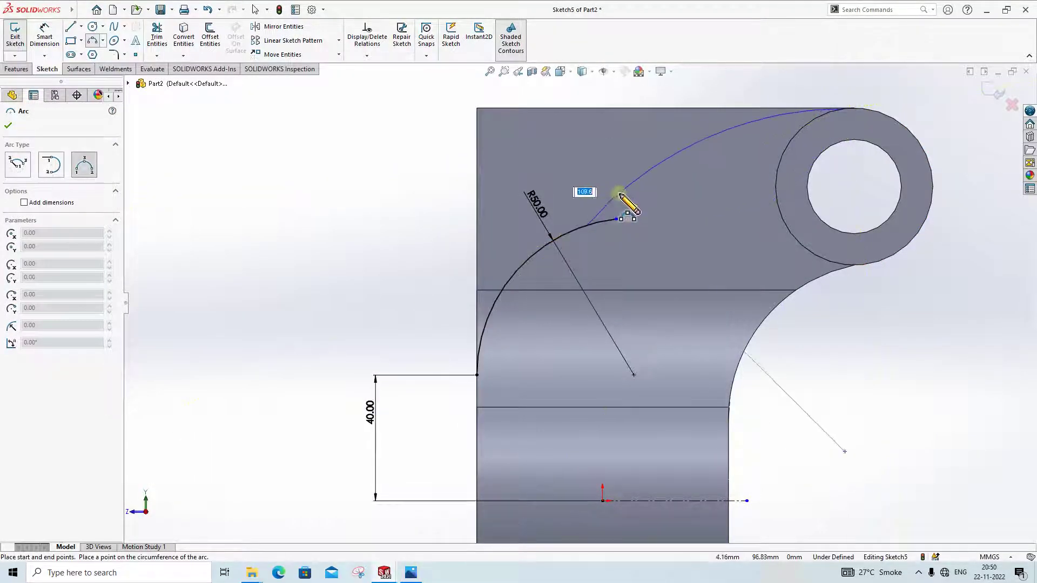
pyautogui.click(637, 195)
pyautogui.press('Escape')
# Dimension the upper arc's radius as 200 mm
pyautogui.click(45, 35)
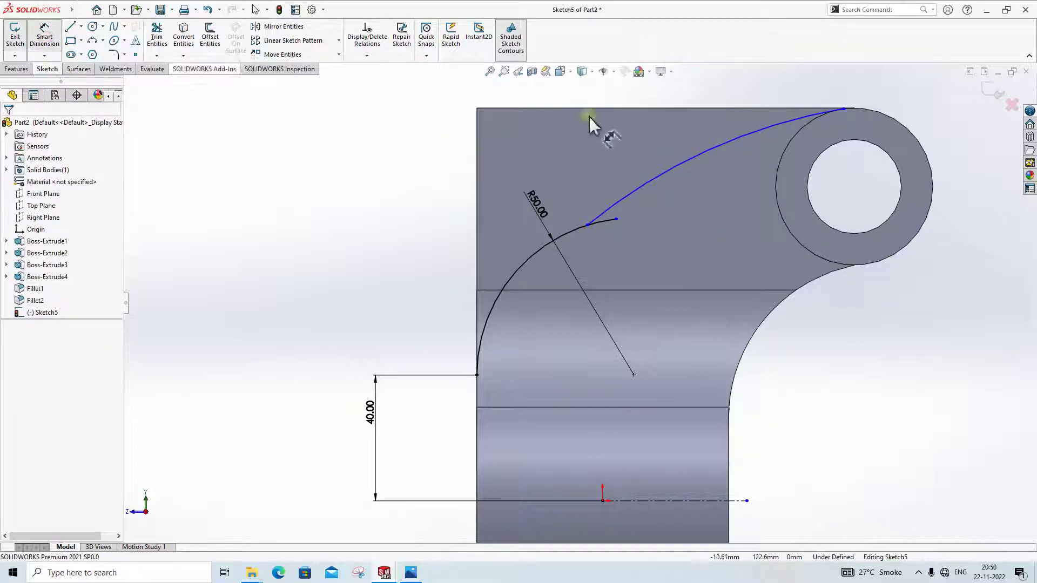
pyautogui.click(689, 160)
pyautogui.click(705, 192)
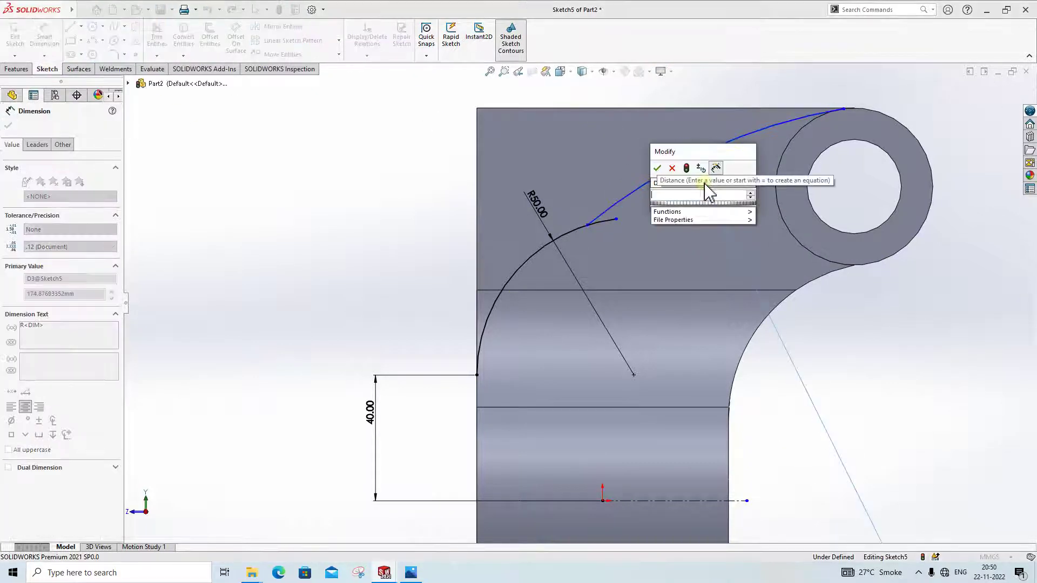
pyautogui.write('200')
pyautogui.press('Return')
pyautogui.press('Escape')
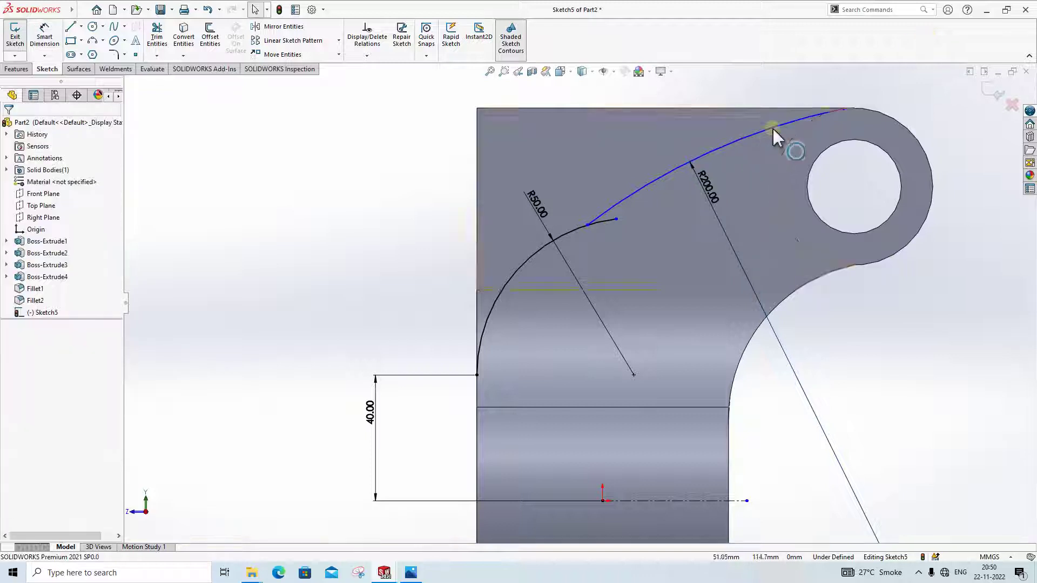
# Make the R200 arc tangent to the small boss's outer circular edge and inspect its endpoint there
pyautogui.click(783, 123)
pyautogui.keyDown('ctrl'); pyautogui.click(872, 120); pyautogui.keyUp('ctrl')
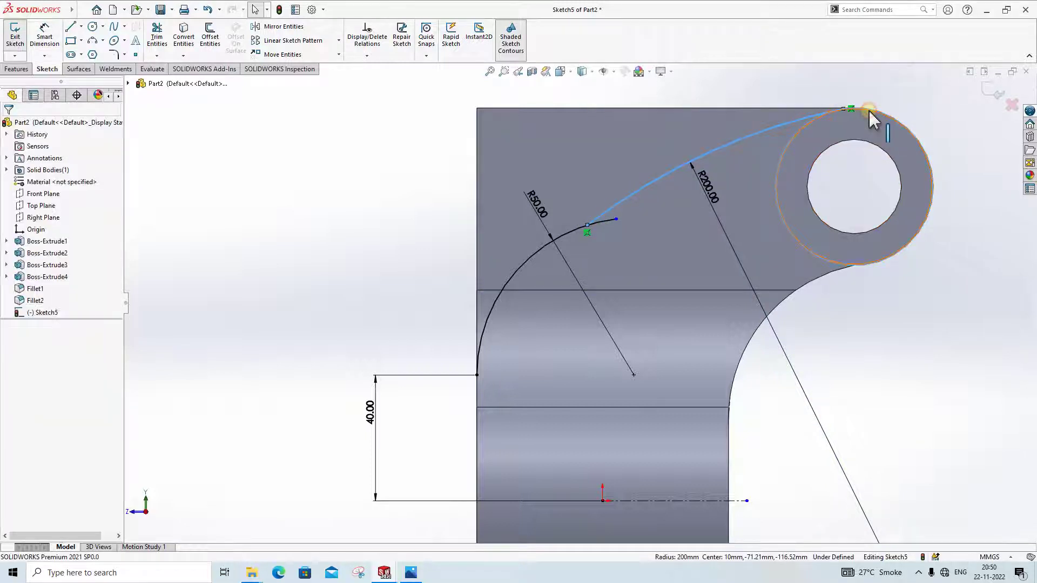
pyautogui.click(40, 311)
pyautogui.press('Escape')
pyautogui.scroll(-2, 578, 302)
pyautogui.scroll(-4, 741, 173)
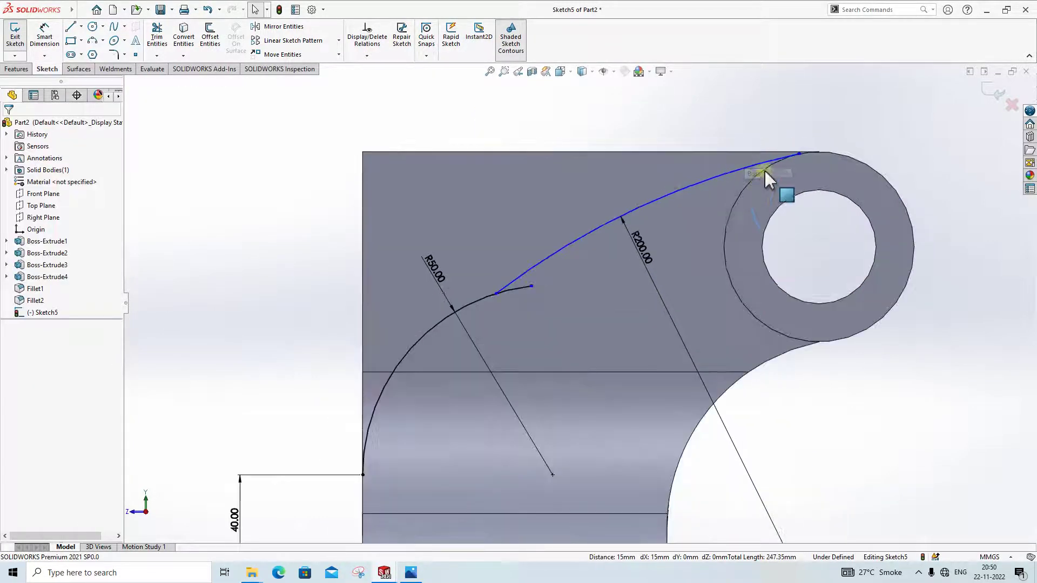
pyautogui.click(804, 161)
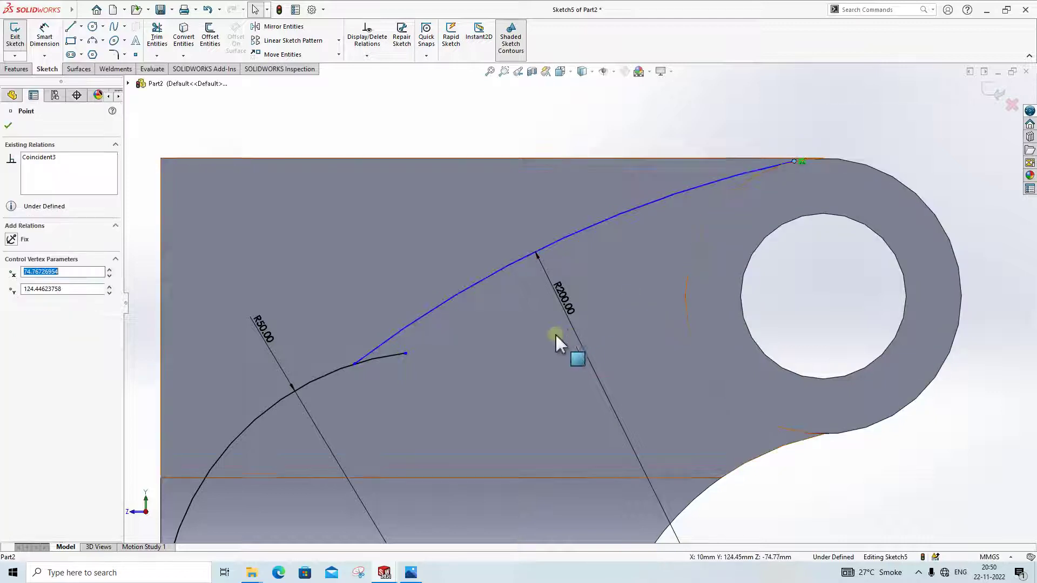
pyautogui.press('Escape')
pyautogui.scroll(1, 535, 335)
# Make the R200 arc tangent to the R50 arc where they meet
pyautogui.click(516, 293)
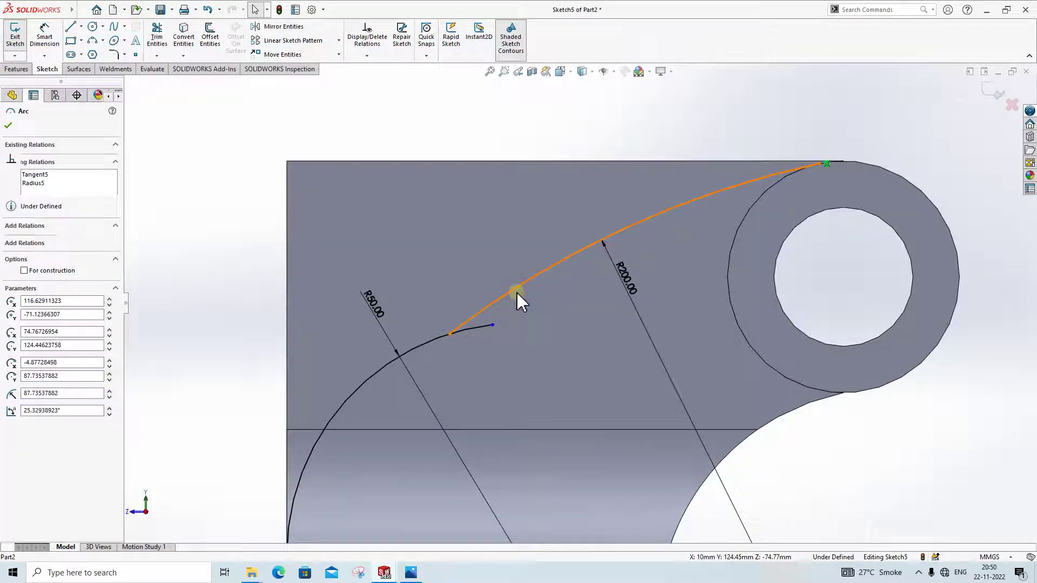
pyautogui.keyDown('ctrl'); pyautogui.click(435, 340); pyautogui.keyUp('ctrl')
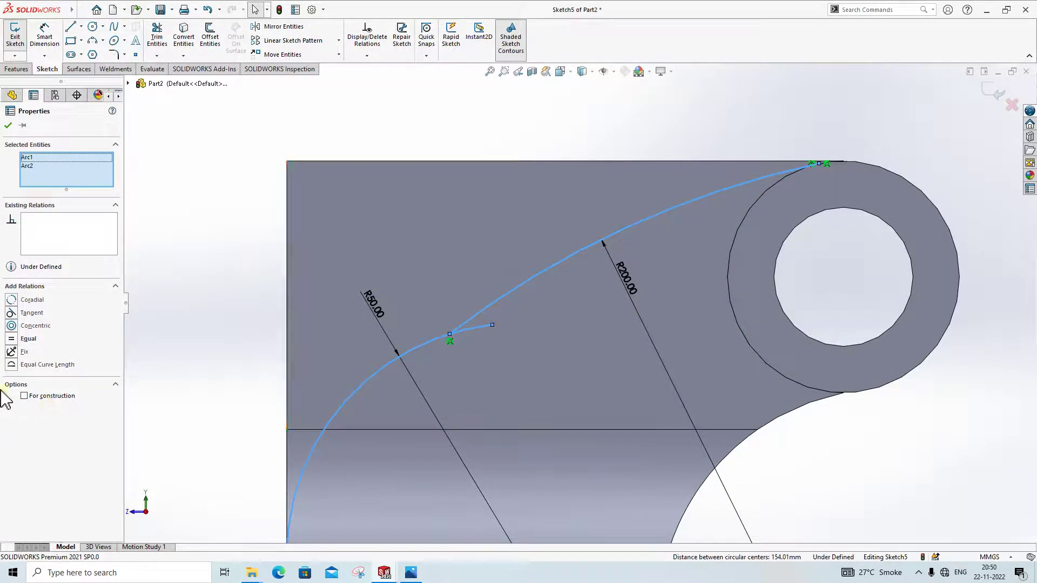
pyautogui.click(31, 313)
pyautogui.press('Escape')
pyautogui.scroll(2, 519, 346)
pyautogui.scroll(-2, 519, 344)
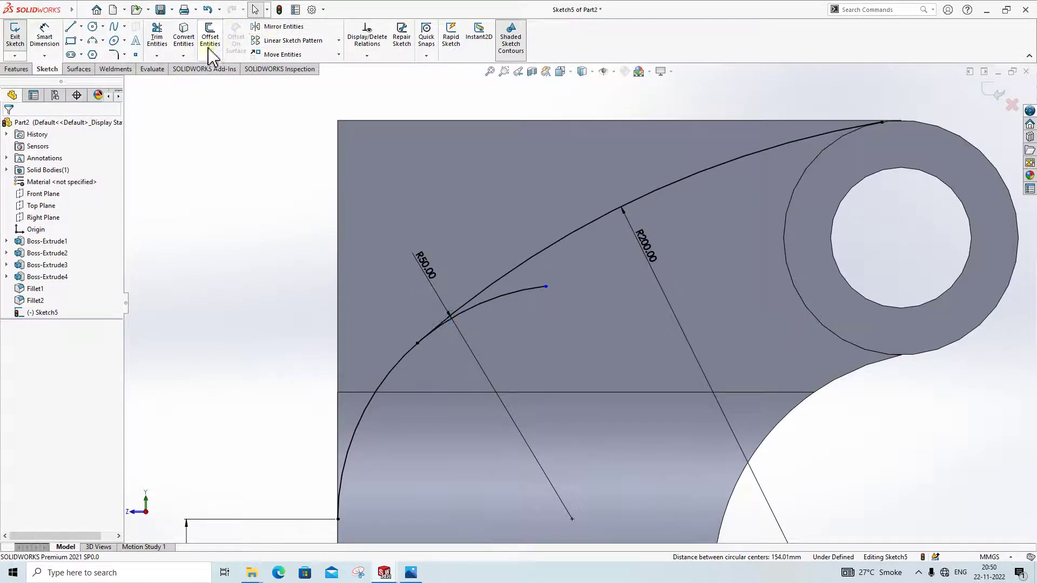
# Trim the excess of the R50 arc that extends beyond its junction with the R200 arc
pyautogui.click(158, 43)
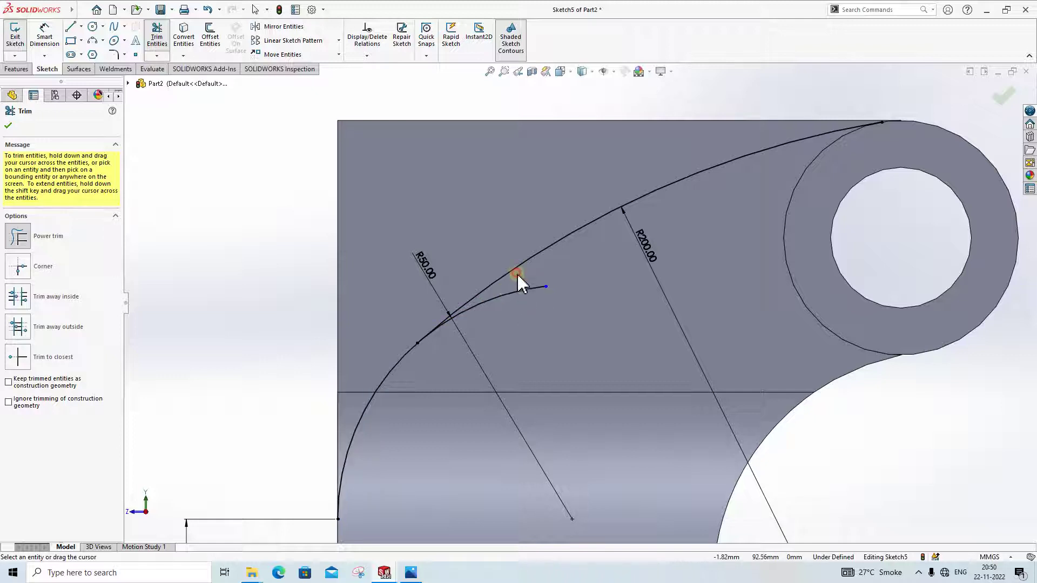
pyautogui.click(517, 289)
pyautogui.press('Escape')
pyautogui.scroll(3, 567, 378)
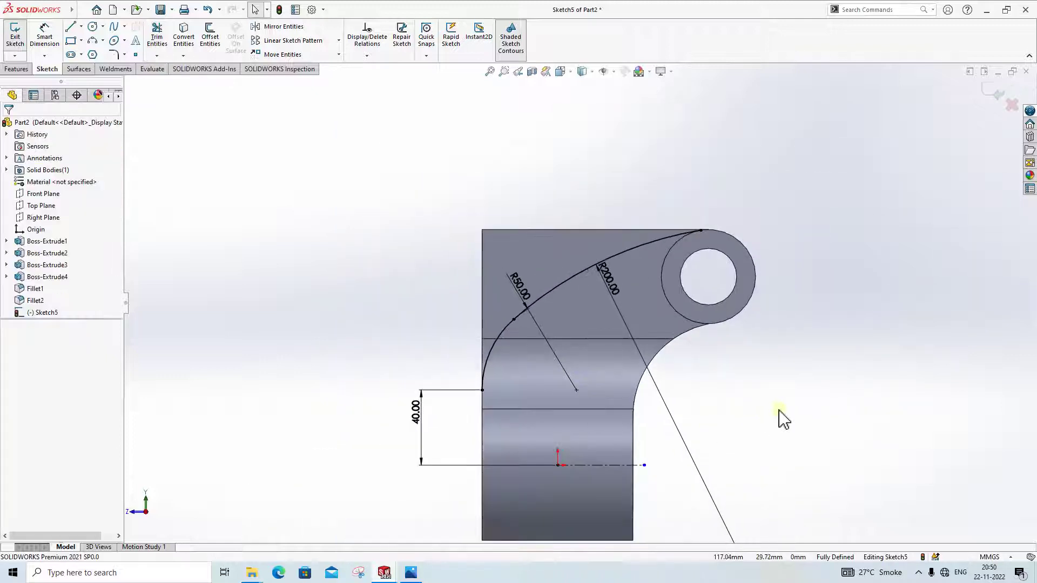
pyautogui.scroll(-3, 582, 438)
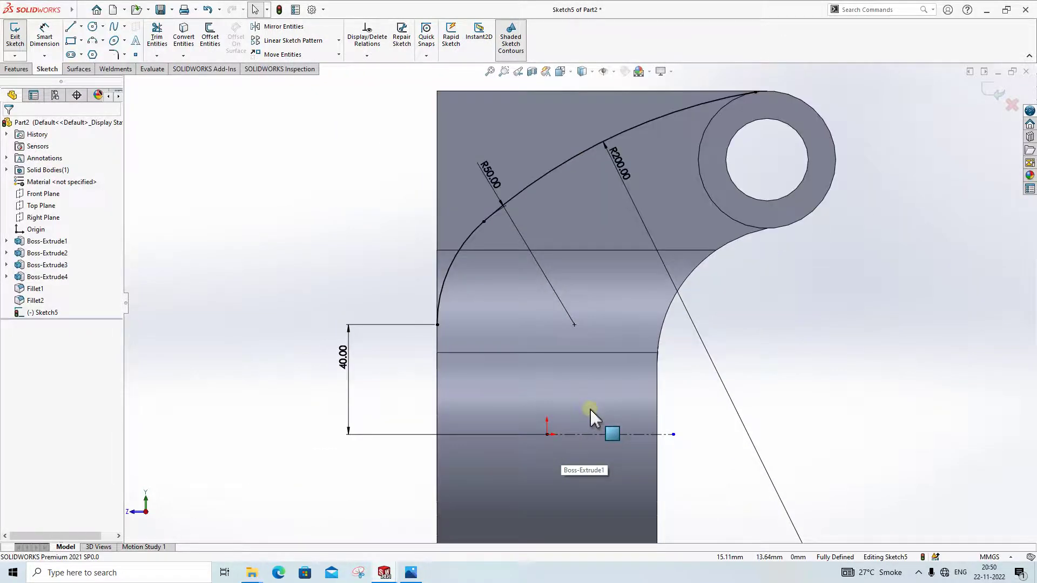
# Consult the drawing and sketch a vertical line from the R50 arc's lower end to the arm's corner, plus a 120 mm horizontal line to the boss's top
pyautogui.click(410, 573)
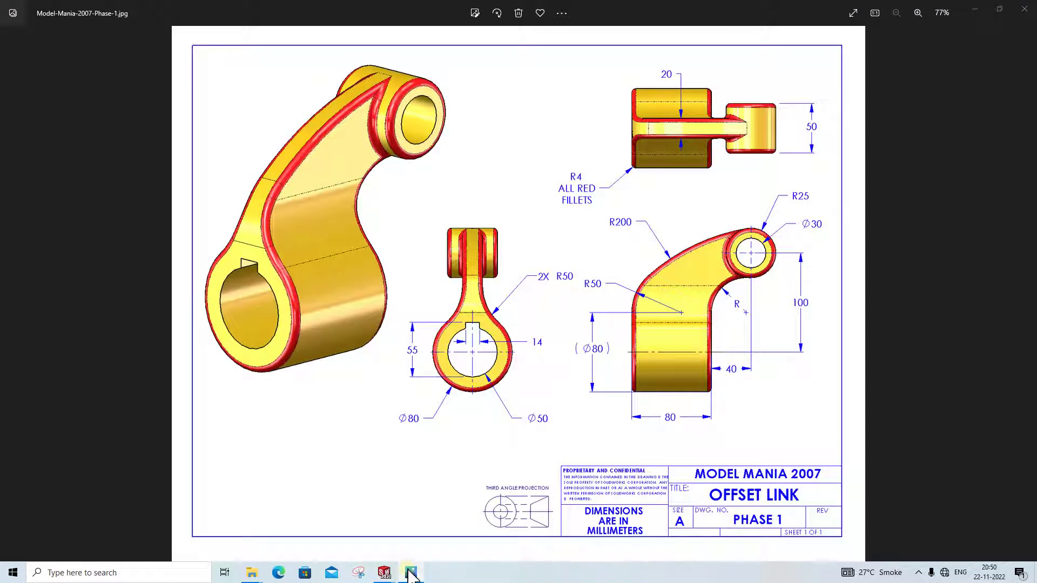
pyautogui.click(410, 574)
pyautogui.click(70, 29)
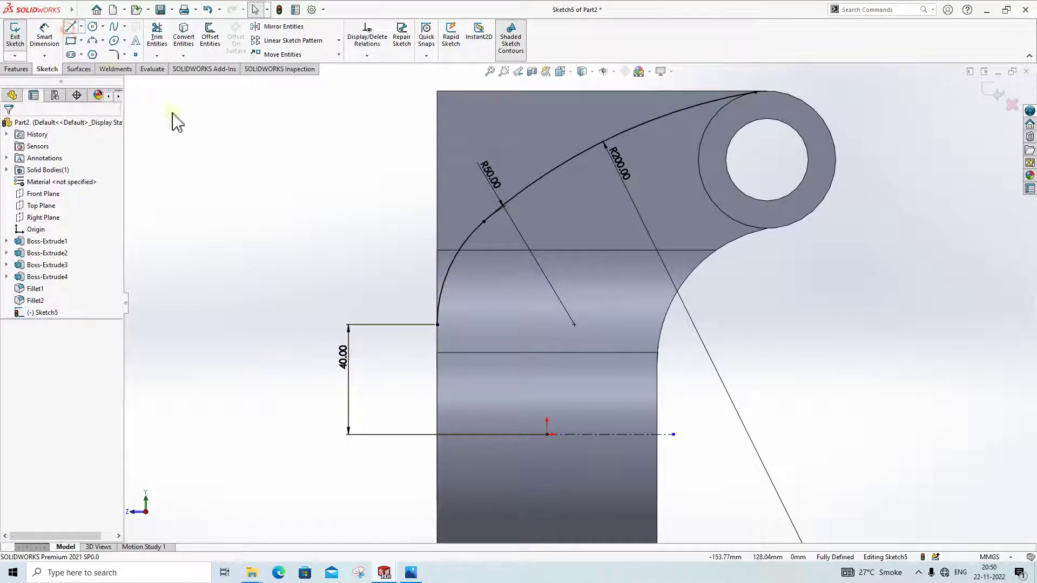
pyautogui.click(437, 325)
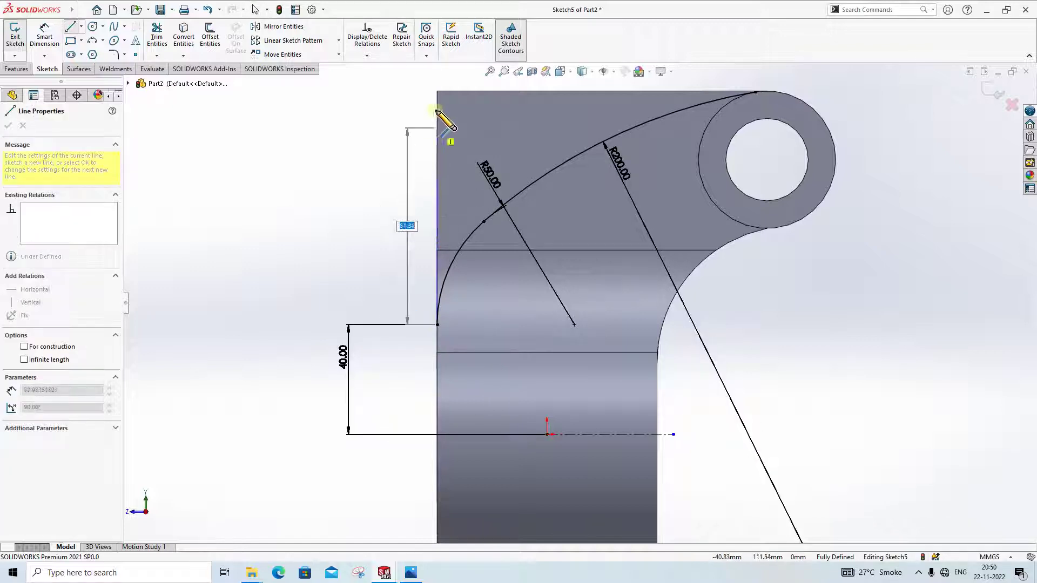
pyautogui.click(437, 91)
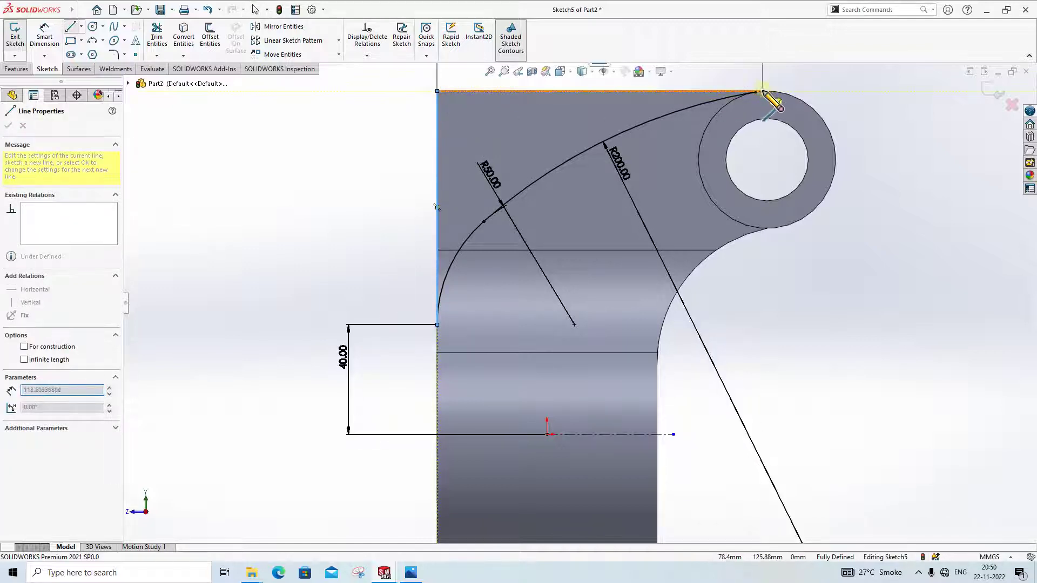
pyautogui.scroll(-5, 756, 94)
pyautogui.click(765, 121)
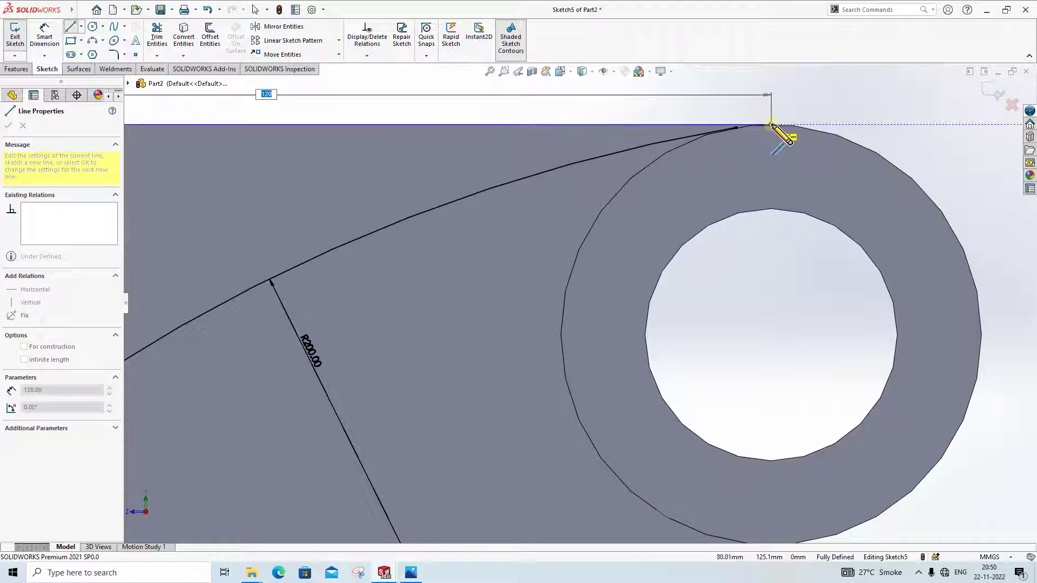
pyautogui.press('Escape')
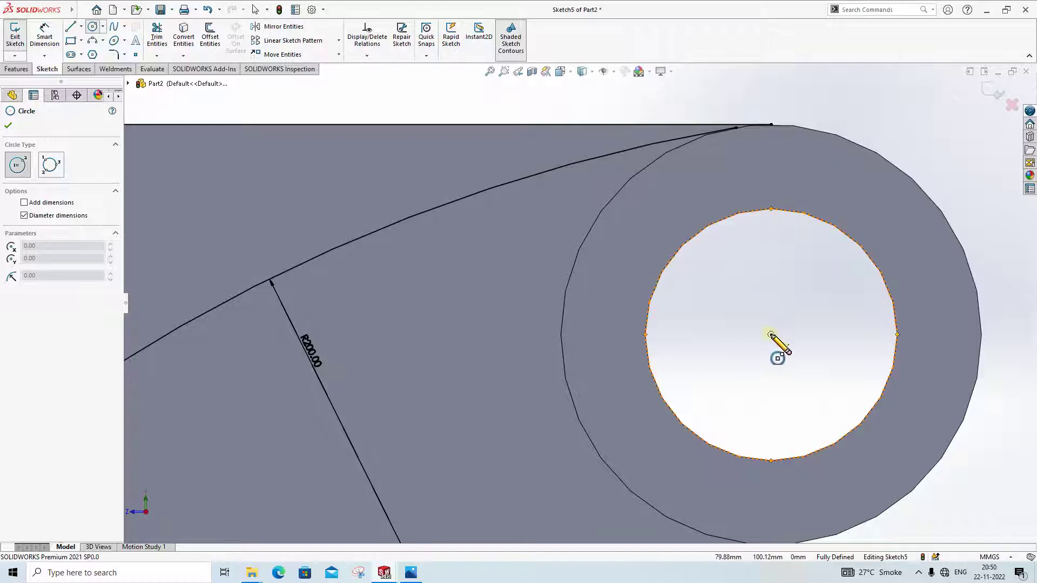
# Sketch a 50 mm diameter circle concentric with the small boss's hole, matching the boss's outer edge
pyautogui.click(771, 335)
pyautogui.click(756, 134)
pyautogui.press('Escape')
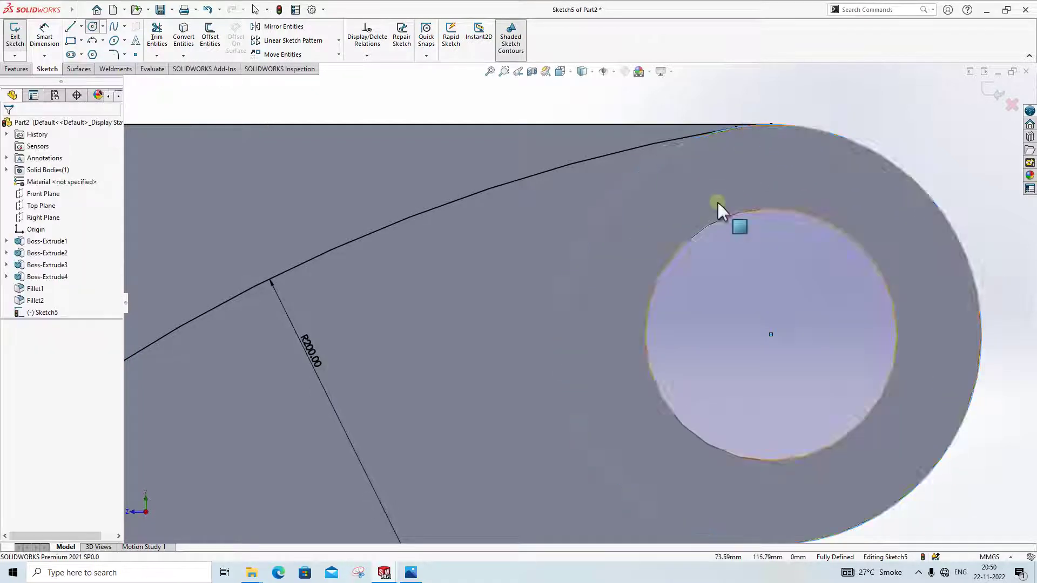
pyautogui.click(653, 169)
pyautogui.press('Escape')
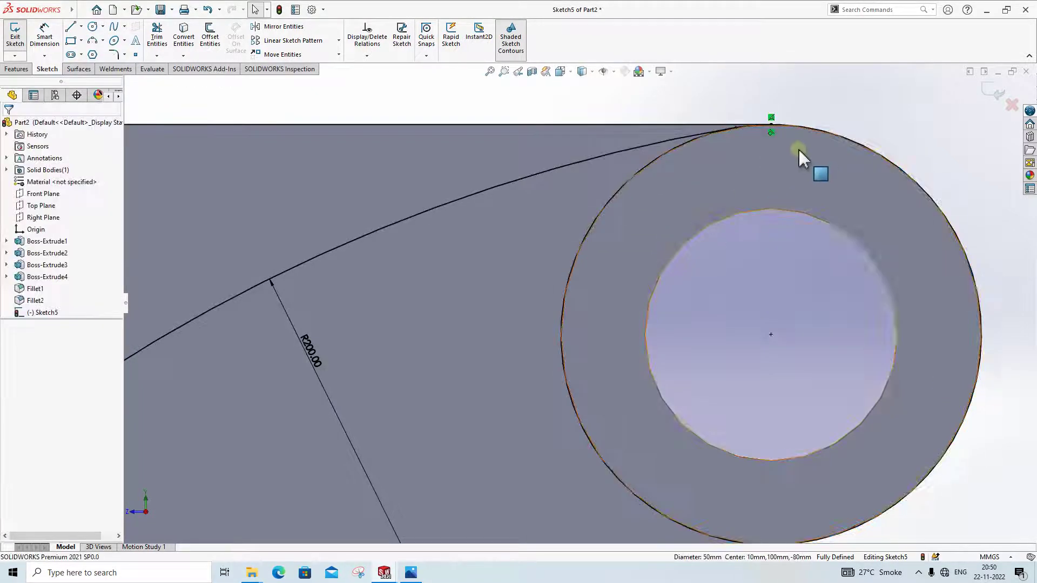
# Trim away the unneeded part of the boss circle, leaving the corner region enclosed by the lines and arcs
pyautogui.scroll(2, 767, 224)
pyautogui.scroll(-5, 644, 174)
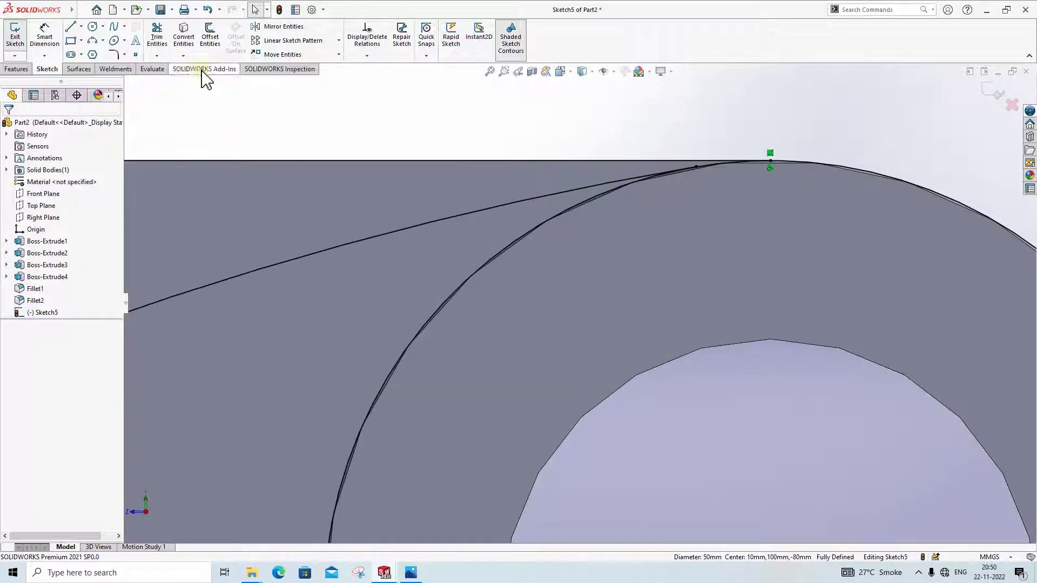
pyautogui.click(157, 38)
pyautogui.click(430, 313)
pyautogui.scroll(4, 540, 324)
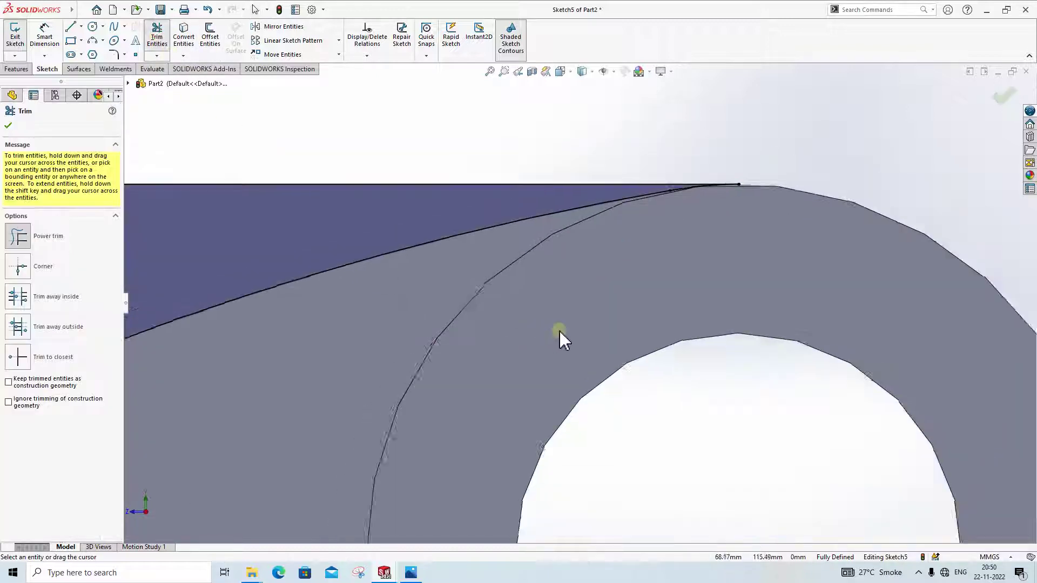
pyautogui.press('Escape')
pyautogui.scroll(2, 540, 378)
pyautogui.scroll(4, 451, 447)
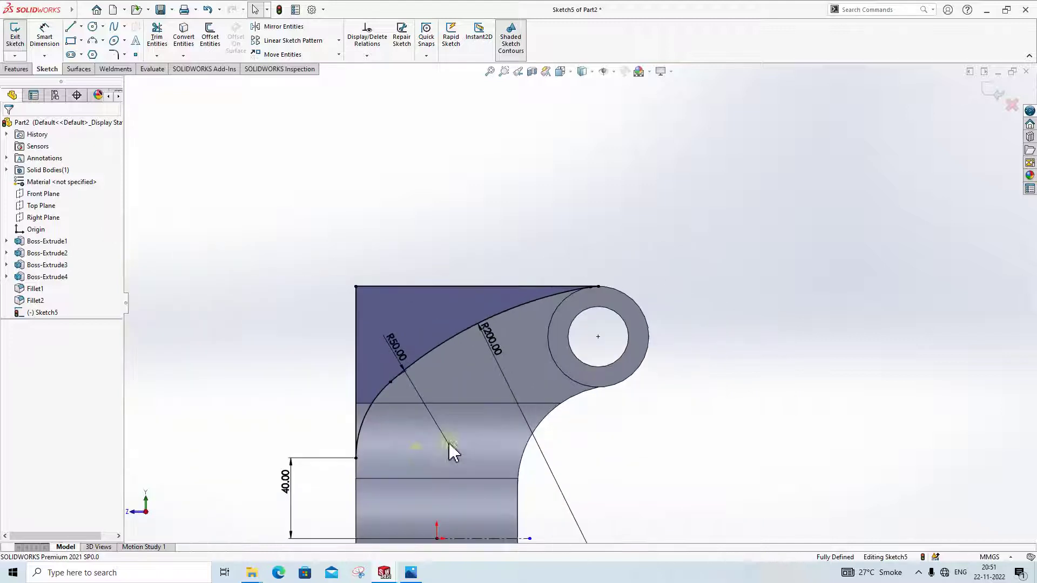
pyautogui.scroll(-2, 659, 405)
pyautogui.scroll(-2, 475, 313)
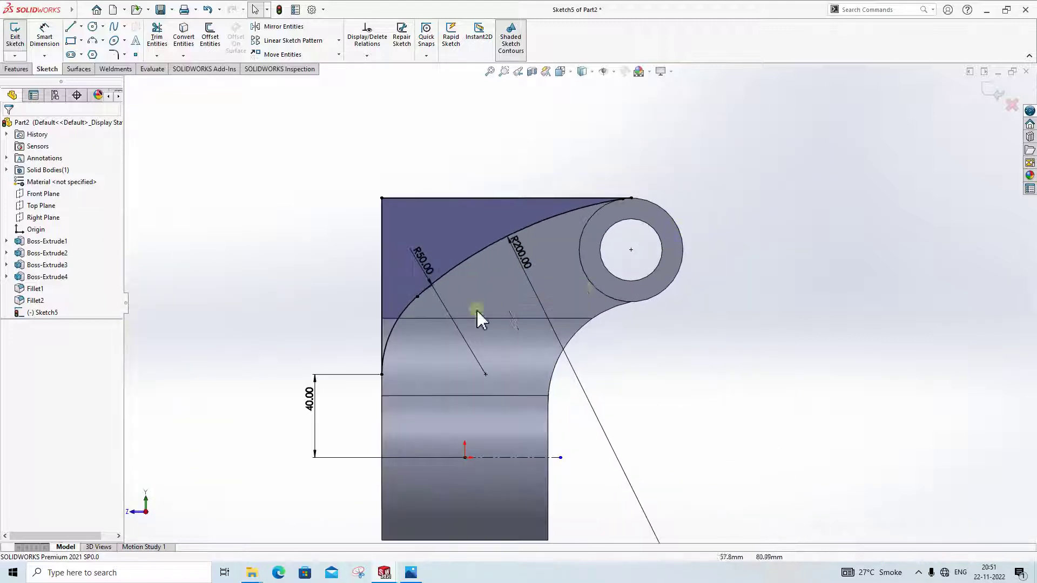
# Extrude-cut the enclosed corner region of the arm as a blind cut 104 mm deep from the sketch plane
pyautogui.scroll(2, 524, 398)
pyautogui.scroll(-1, 504, 405)
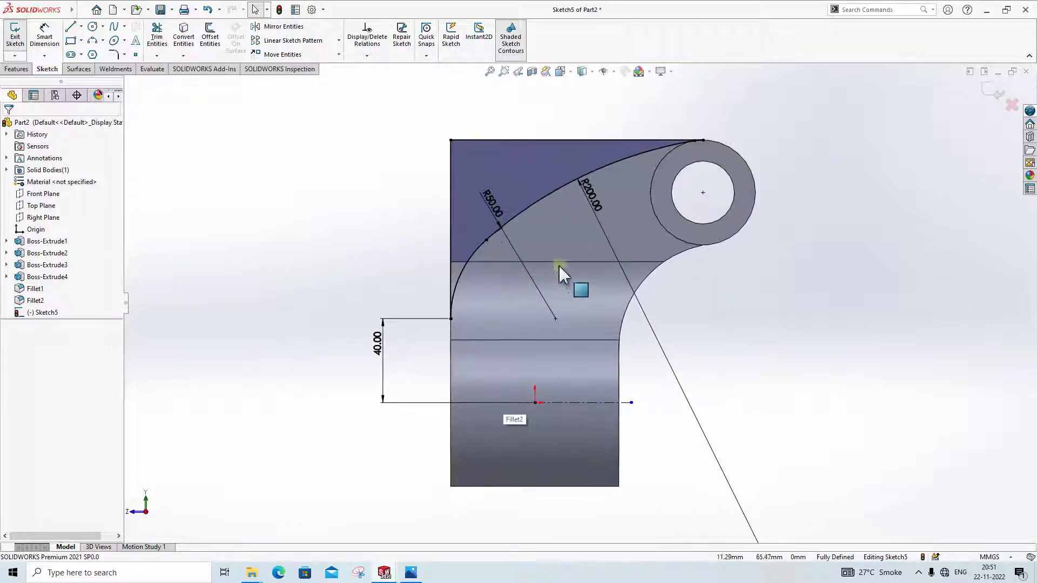
pyautogui.click(15, 69)
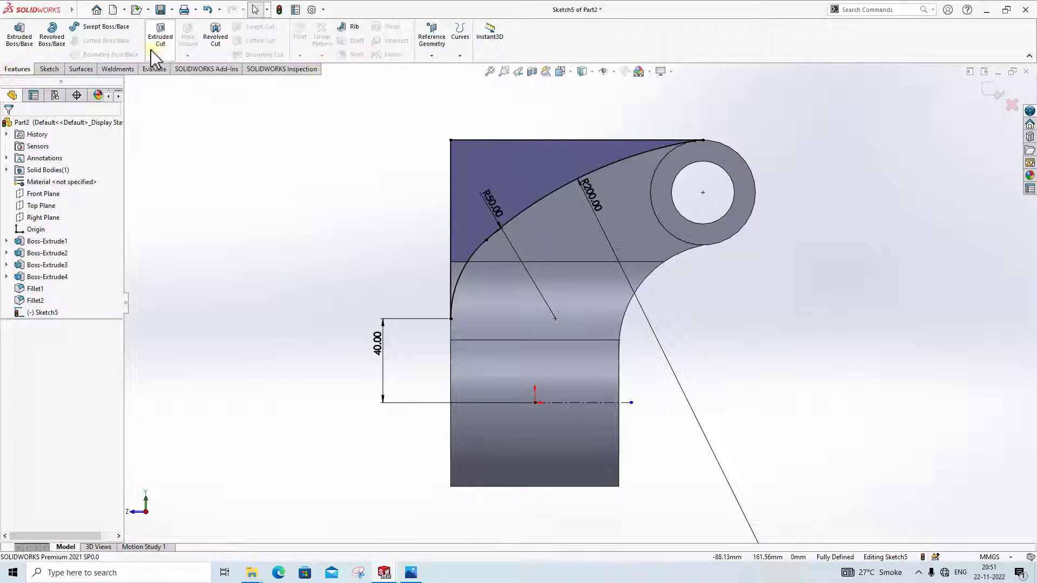
pyautogui.click(161, 36)
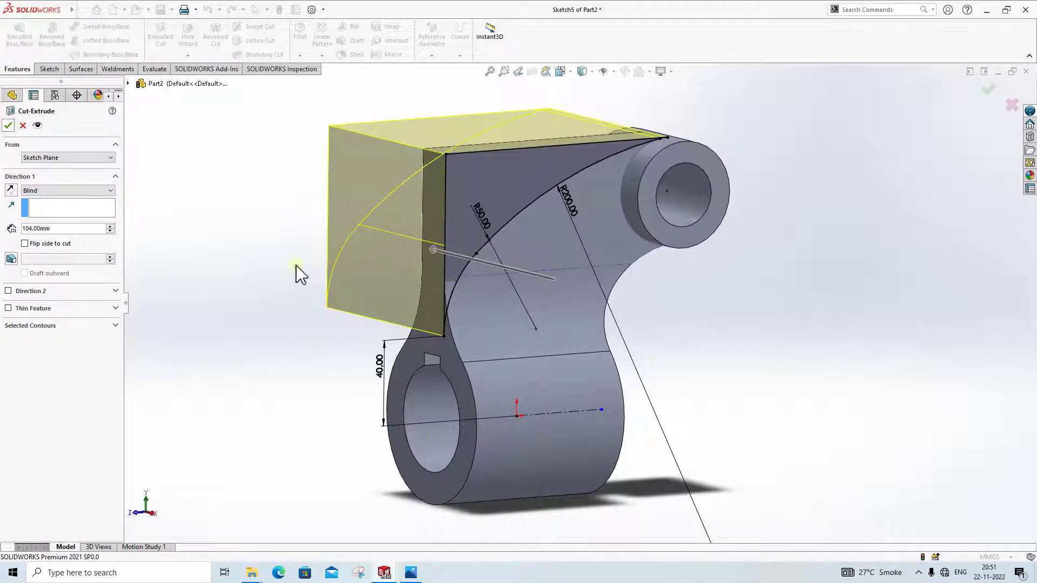
pyautogui.press('Return')
# Inspect the cut along the arm's outer edge and open its profile sketch to check the enclosed region, closing it again
pyautogui.moveTo(731, 364); pyautogui.dragTo(463, 423, button='middle')
pyautogui.scroll(-3, 518, 320)
pyautogui.scroll(-5, 440, 416)
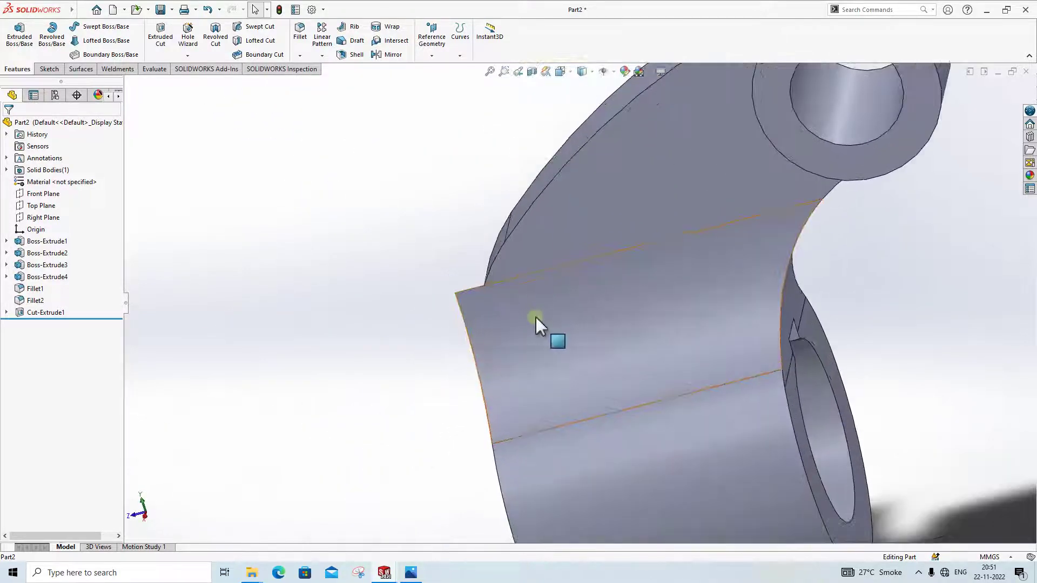
pyautogui.moveTo(537, 324); pyautogui.dragTo(400, 361, button='middle')
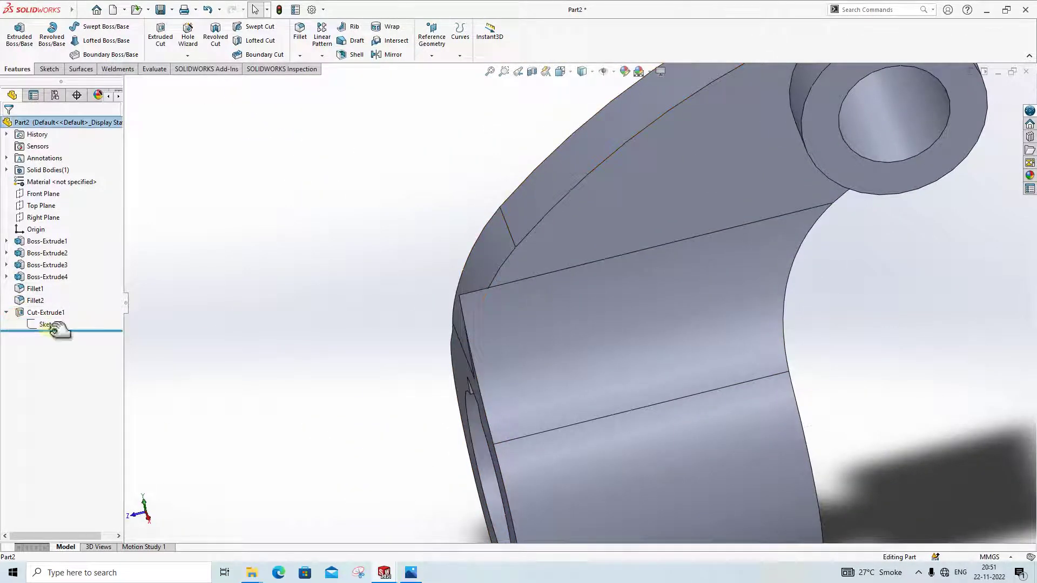
pyautogui.click(52, 325)
pyautogui.click(59, 298)
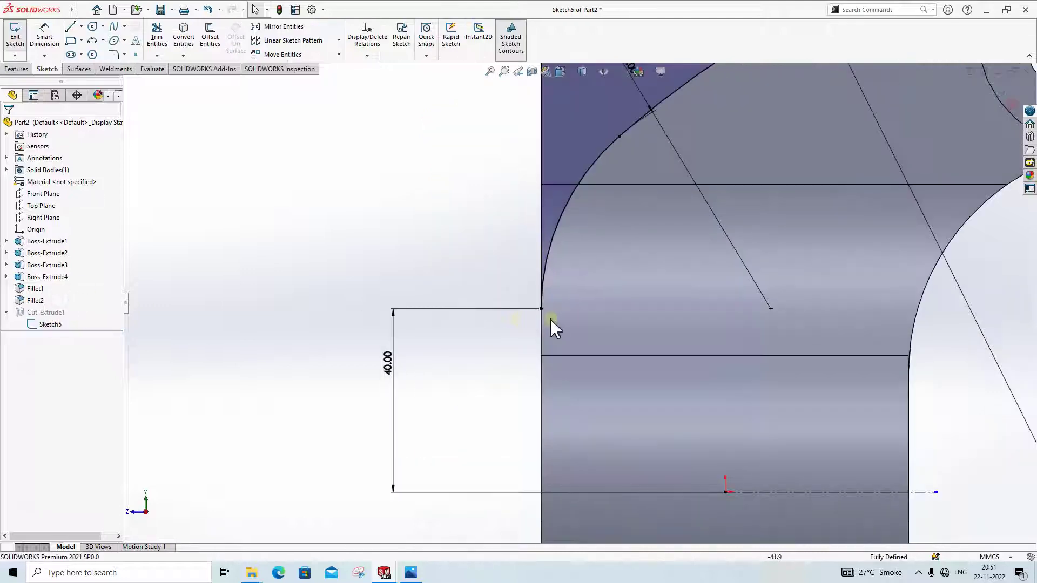
pyautogui.moveTo(534, 297)
pyautogui.mouseDown(button='middle')
pyautogui.moveTo(558, 296)
pyautogui.moveTo(546, 303)
pyautogui.moveTo(556, 310)
pyautogui.moveTo(528, 331)
pyautogui.moveTo(546, 331)
pyautogui.moveTo(539, 309)
pyautogui.moveTo(565, 342)
pyautogui.moveTo(552, 317)
pyautogui.moveTo(547, 329)
pyautogui.moveTo(565, 324)
pyautogui.mouseUp(button='middle')
pyautogui.scroll(4, 565, 324)
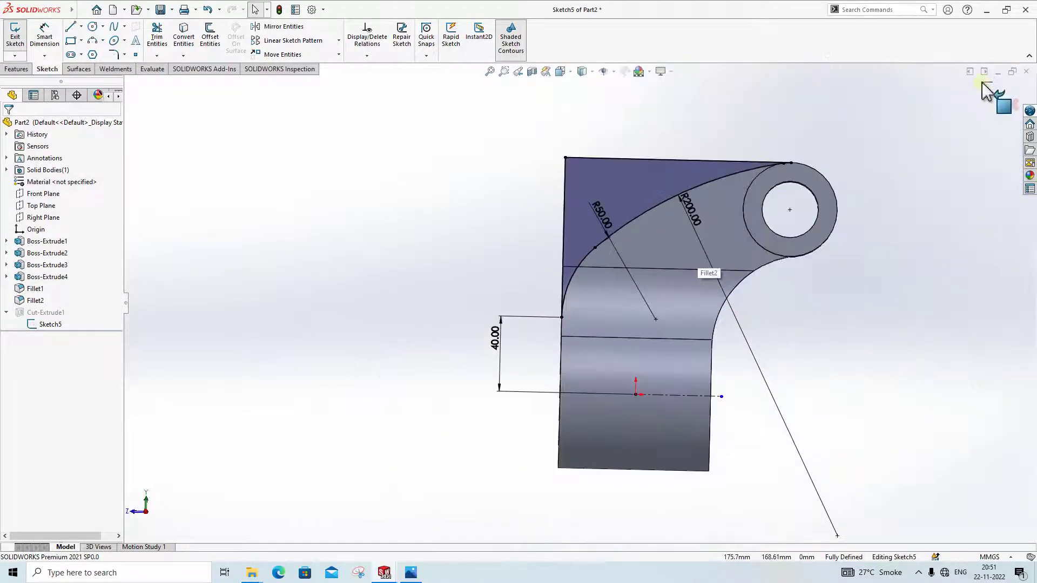
pyautogui.hotkey('ctrl', 'b')
# Edit the corner cut so it runs Through All - Both from the sketch plane, removing the leftover material beside the arm
pyautogui.scroll(-3, 567, 340)
pyautogui.moveTo(574, 338); pyautogui.dragTo(740, 366, button='middle')
pyautogui.scroll(3, 829, 313)
pyautogui.scroll(-6, 764, 290)
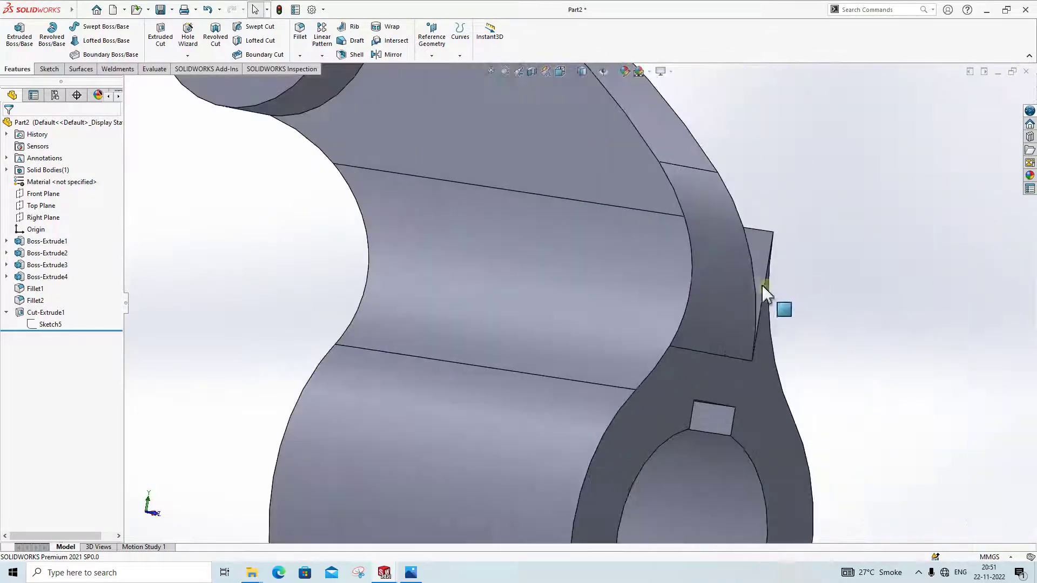
pyautogui.click(751, 256)
pyautogui.click(42, 324)
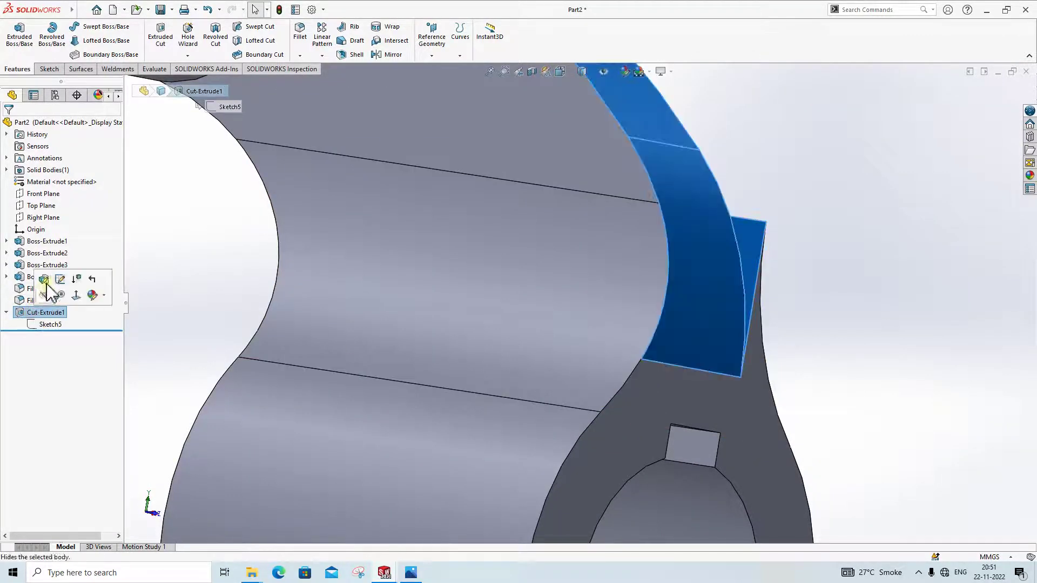
pyautogui.click(46, 281)
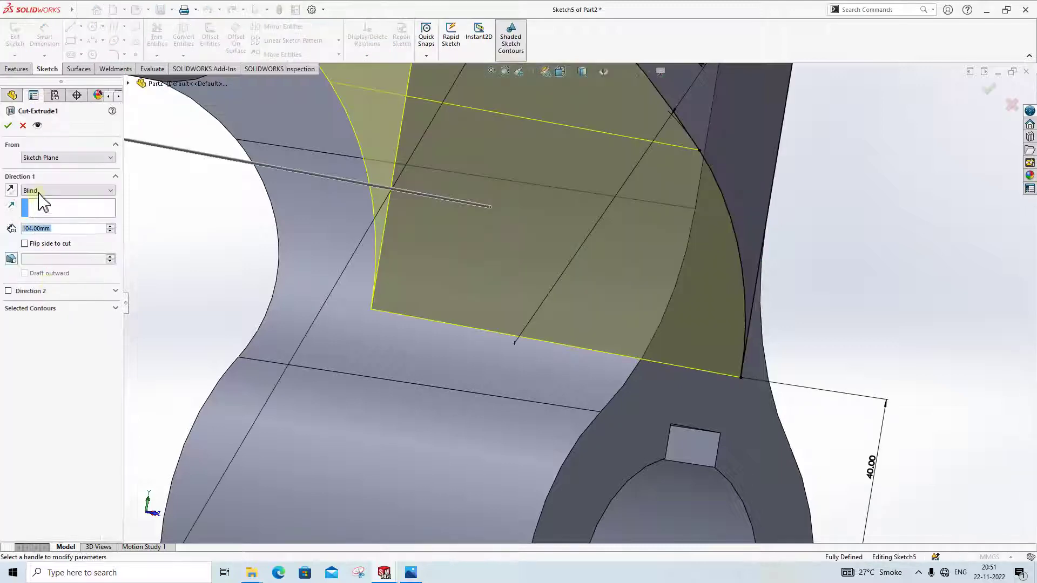
pyautogui.click(41, 191)
pyautogui.click(48, 215)
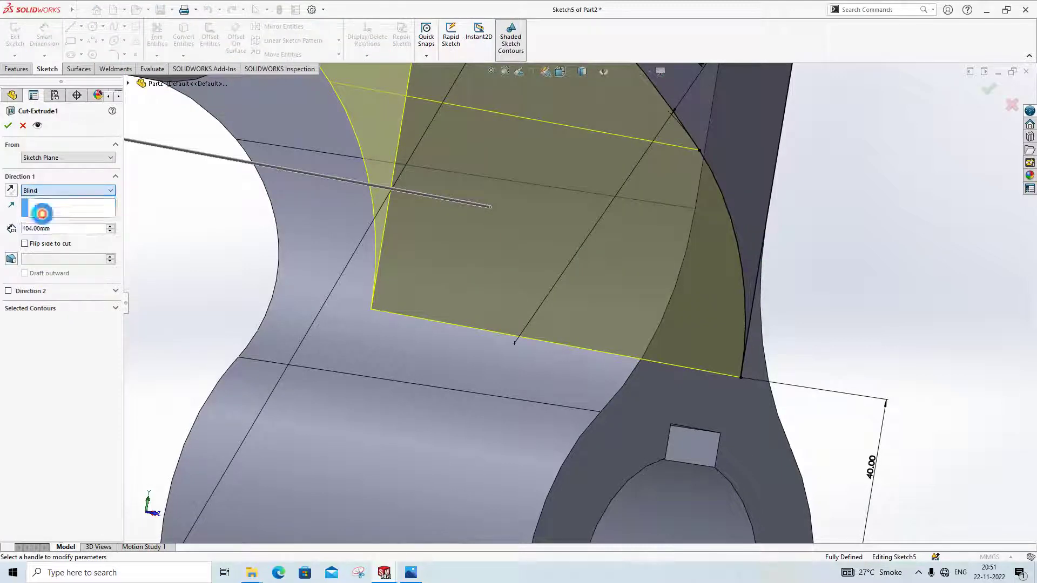
pyautogui.moveTo(617, 301); pyautogui.dragTo(518, 319, button='middle')
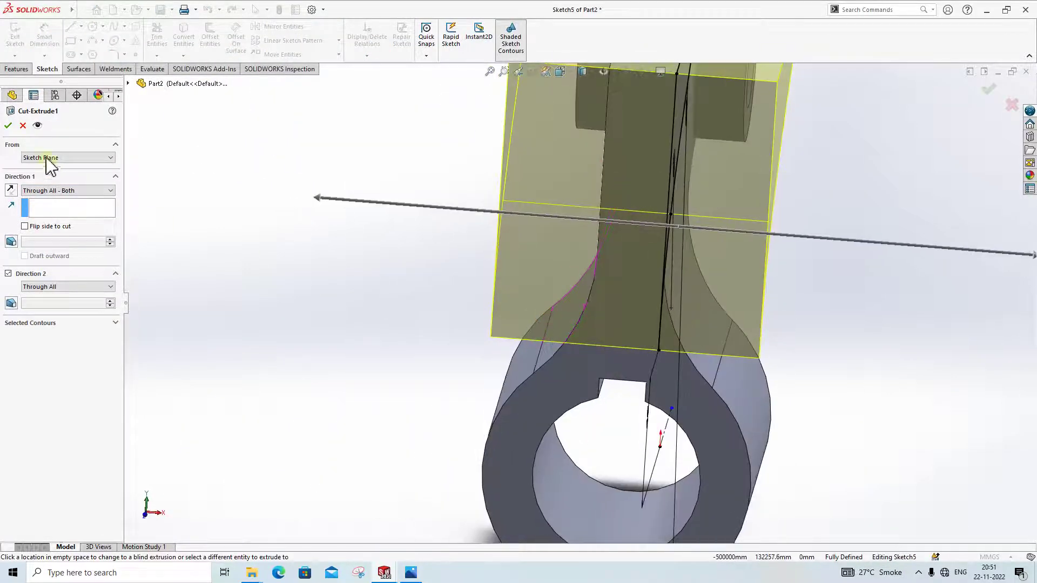
pyautogui.click(8, 125)
# Examine the trimmed arm all around and switch to the Model-Mania-2007-Phase-1 drawing image to compare it
pyautogui.moveTo(686, 362); pyautogui.dragTo(563, 301, button='middle')
pyautogui.scroll(4, 606, 303)
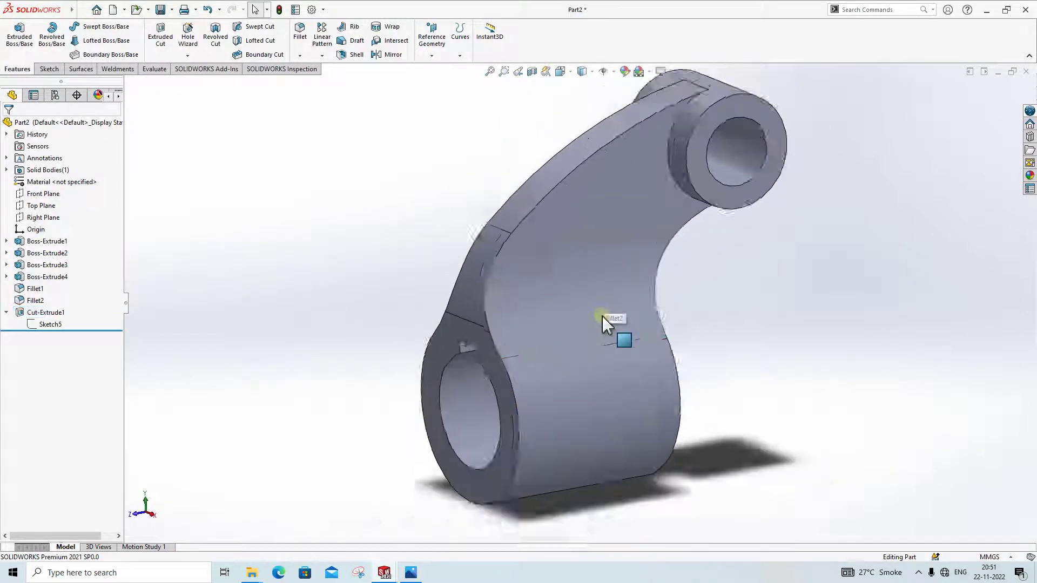
pyautogui.scroll(-3, 606, 323)
pyautogui.moveTo(666, 302); pyautogui.dragTo(655, 324, button='middle')
pyautogui.press('f')
pyautogui.click(413, 573)
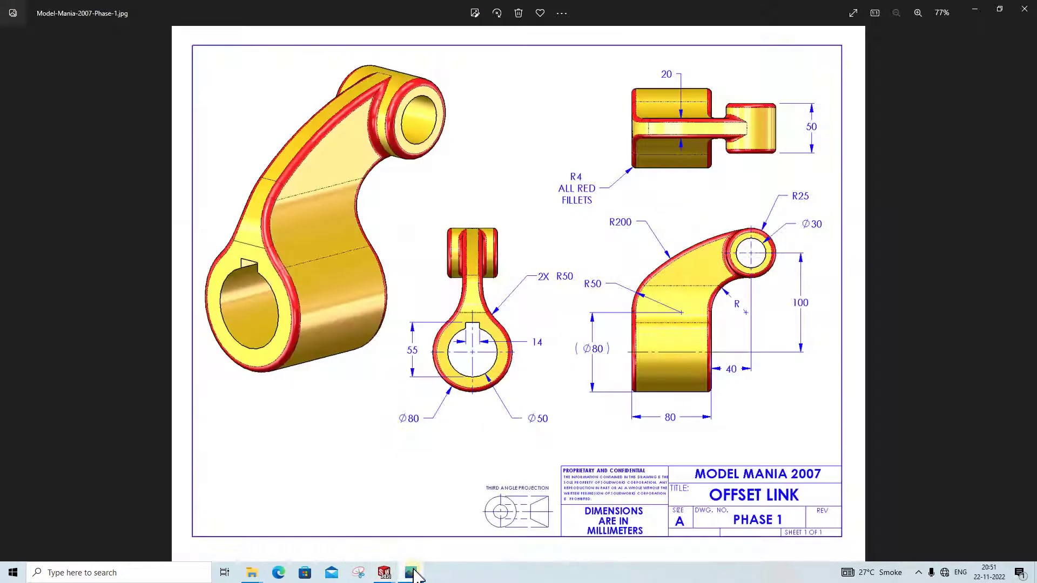